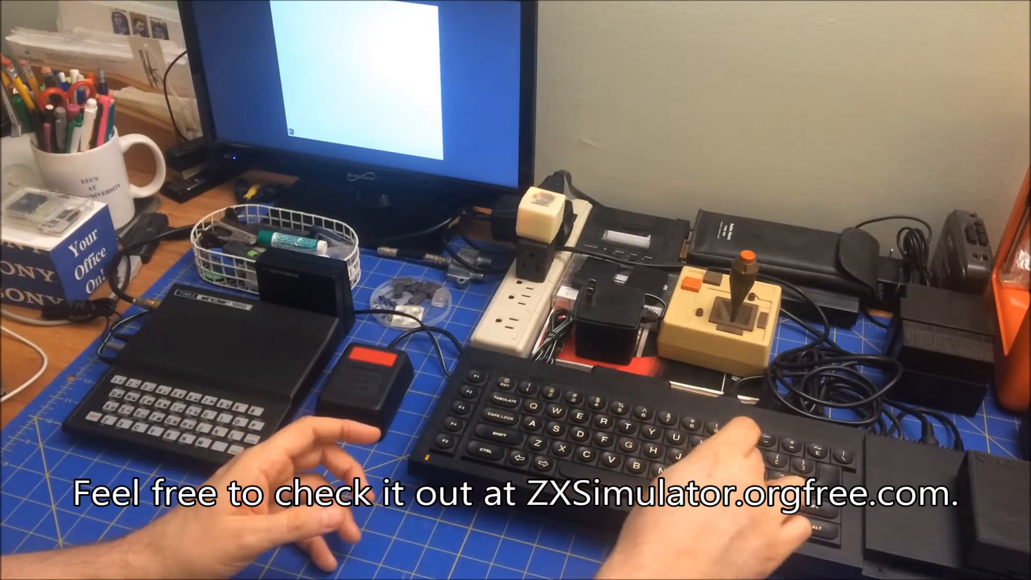
text(A)
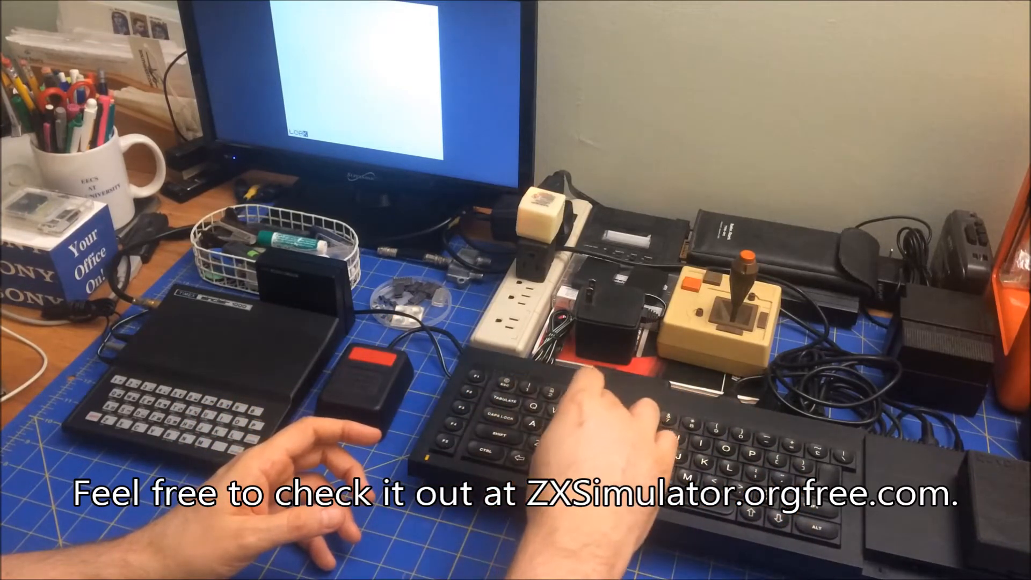
text(D ")
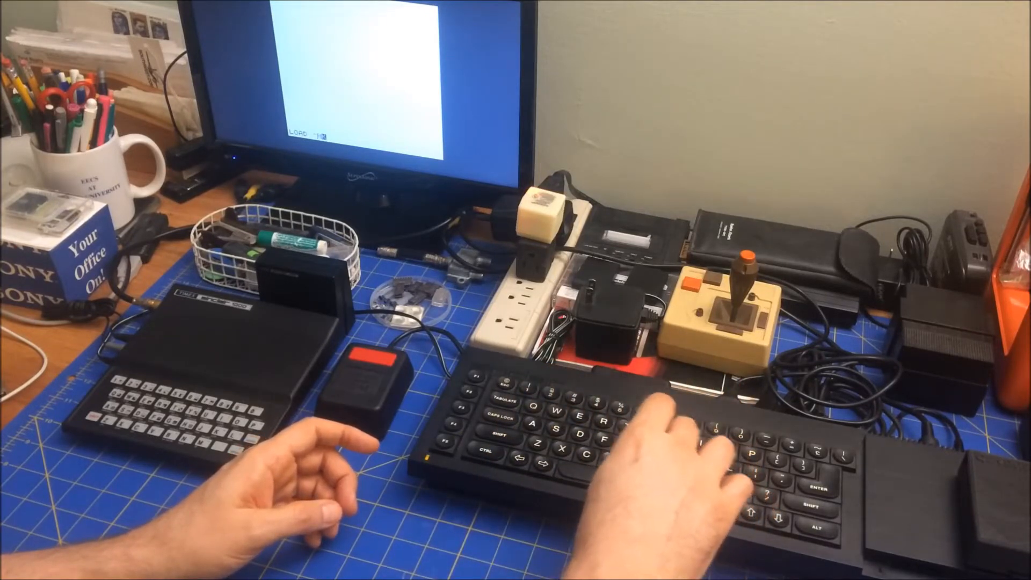
text(MDV6)
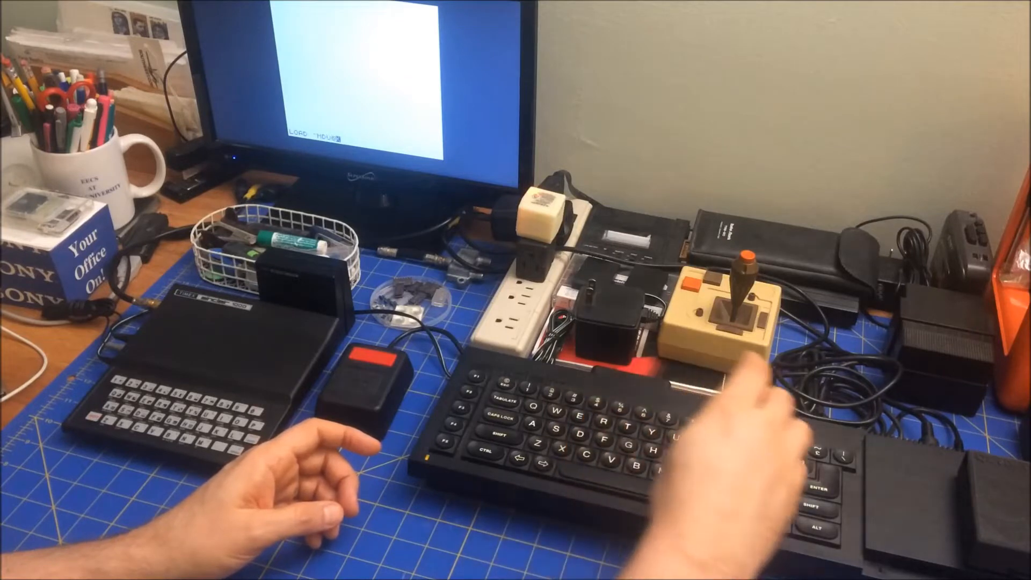
text(_)
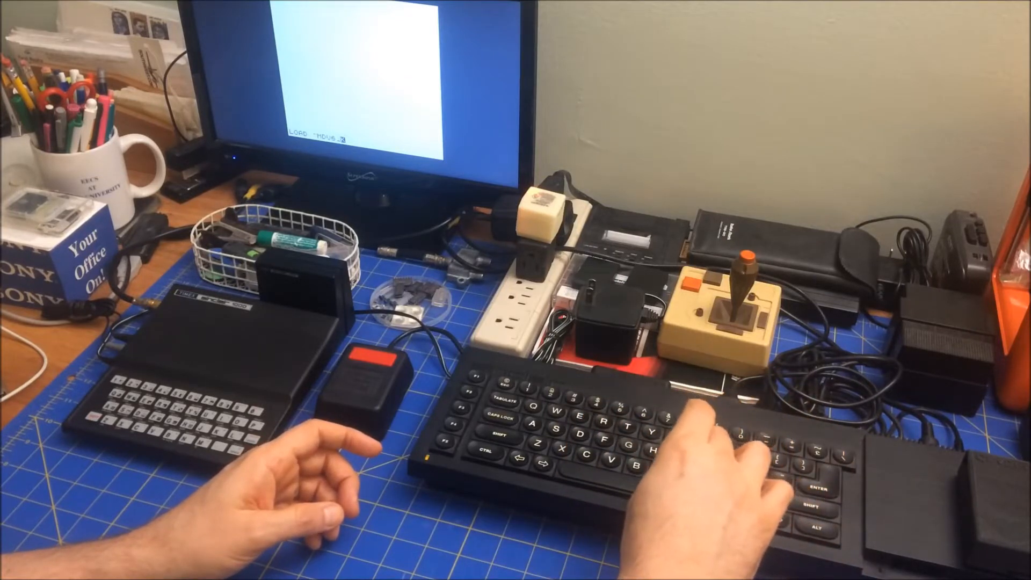
text(BA)
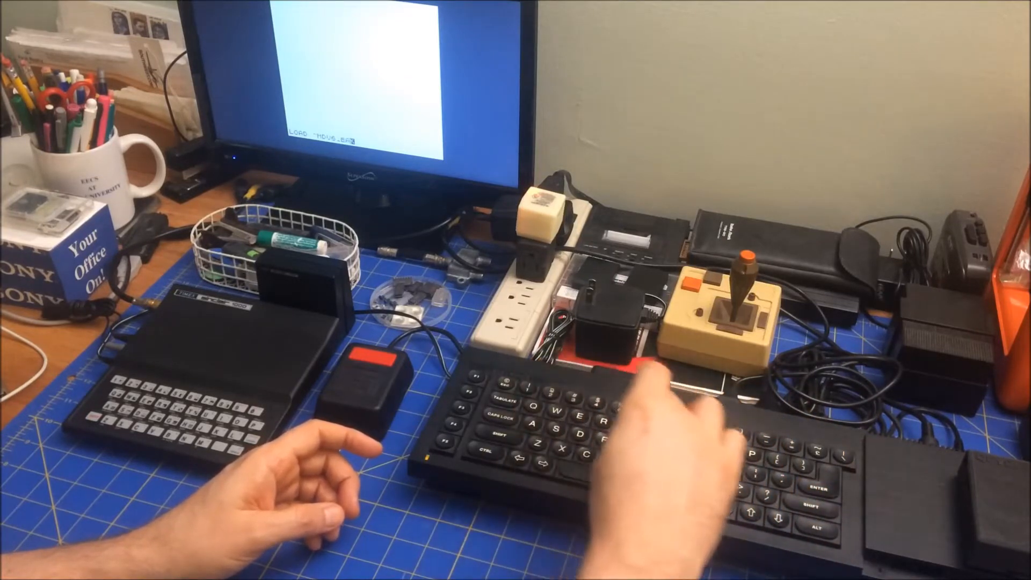
text(NNER_)
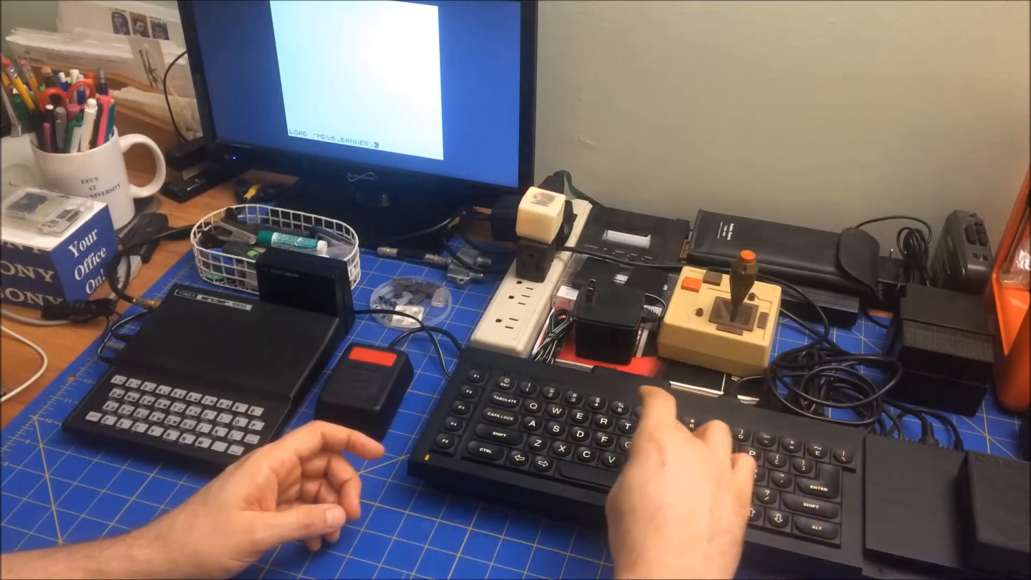
text(BAS)
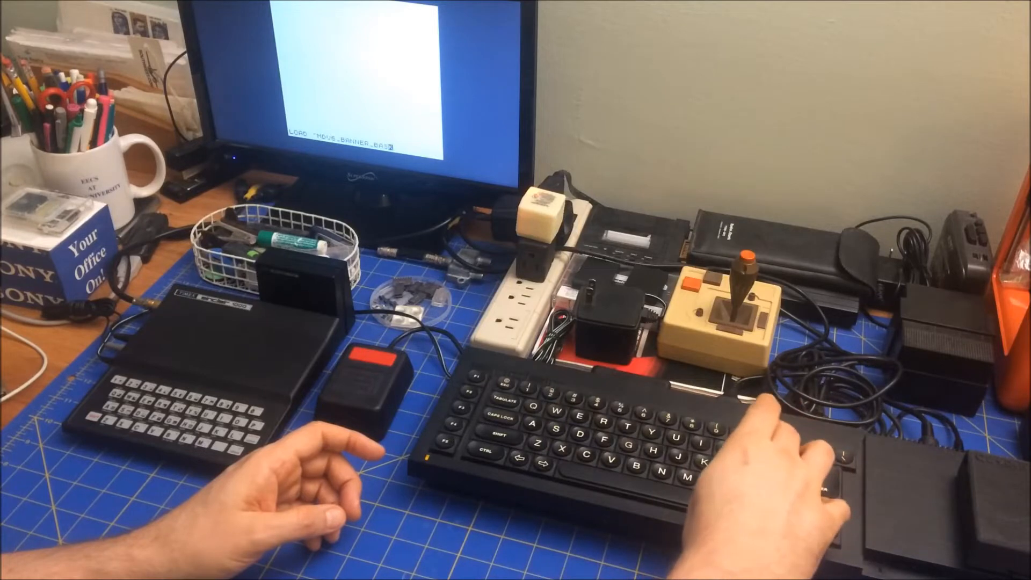
text(")
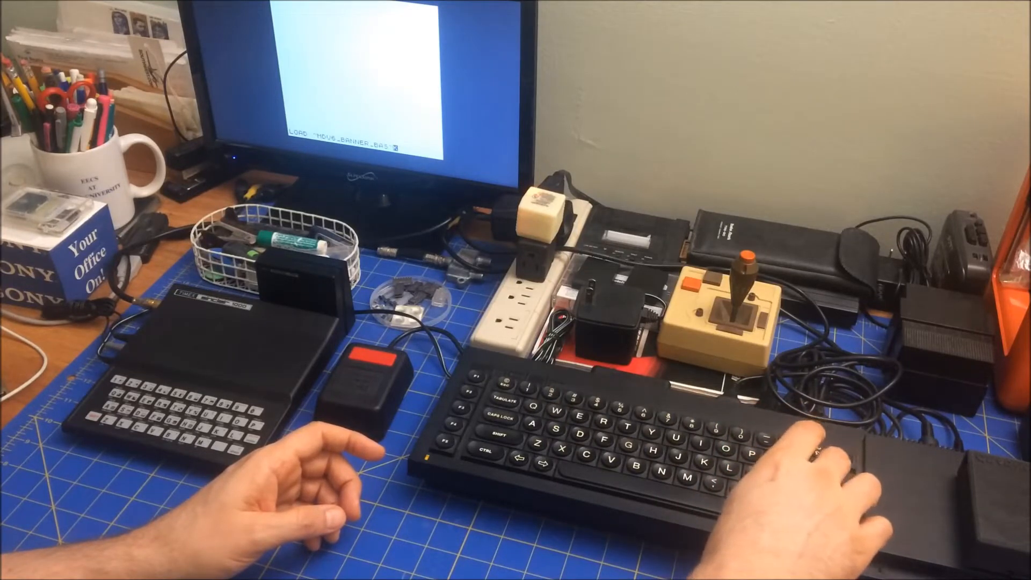
key(Return)
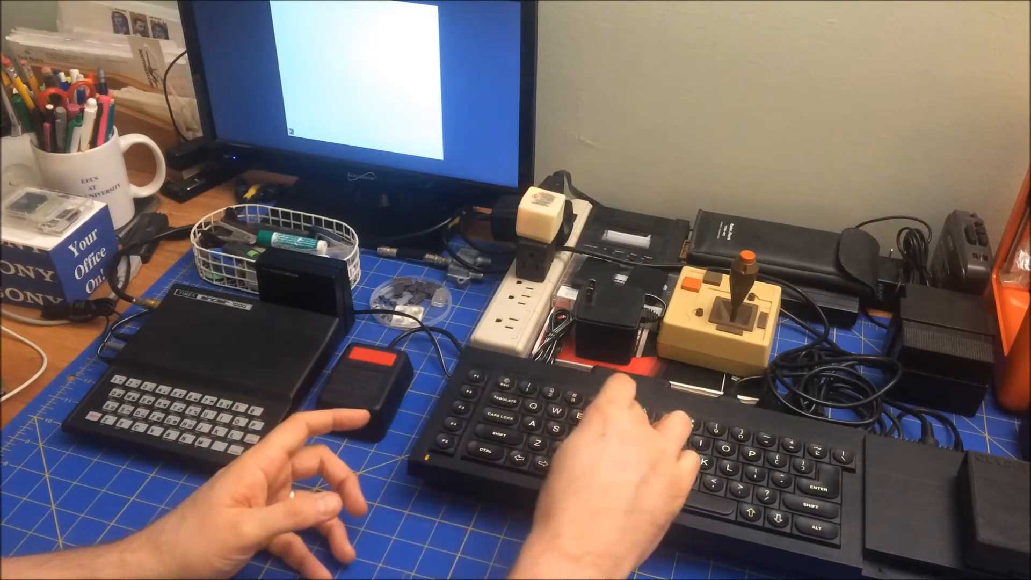
text(RUN)
key(Return)
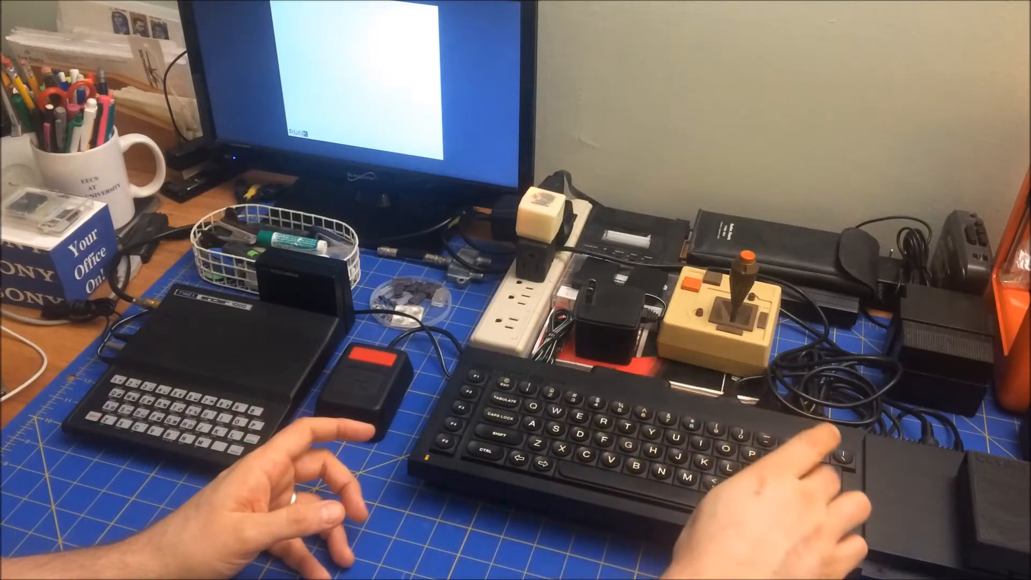
text(3)
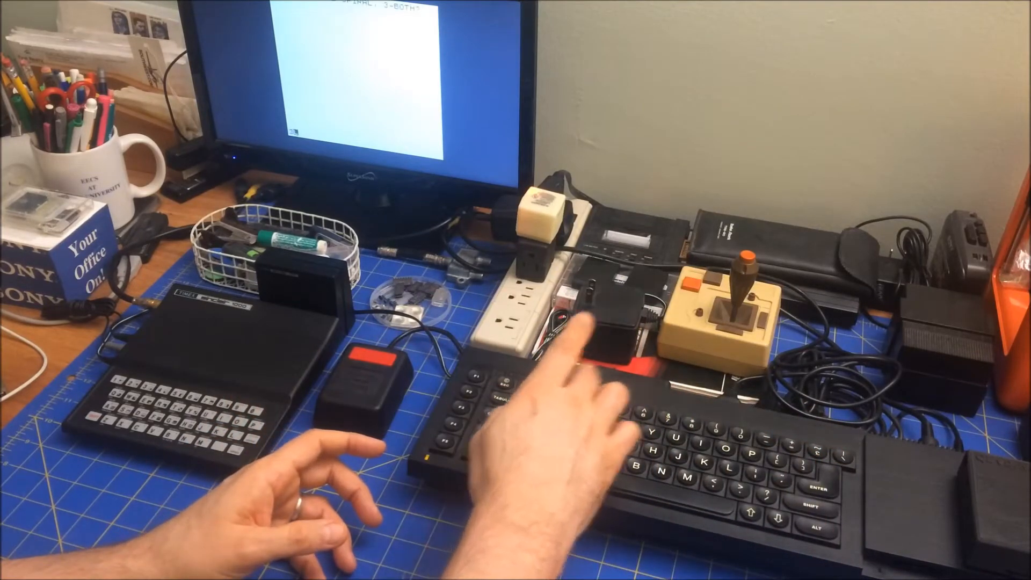
key(Return)
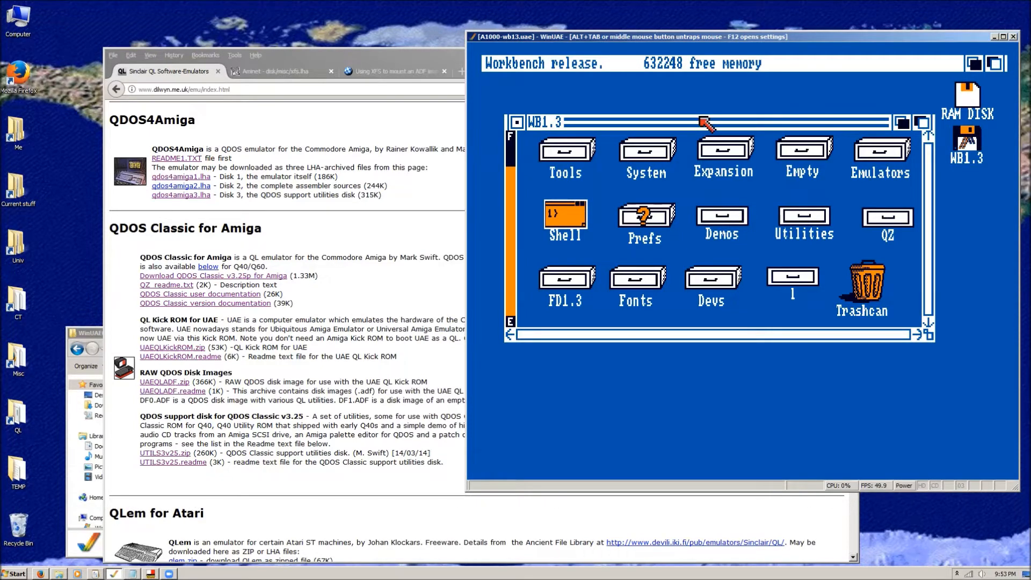
key(alt+Tab)
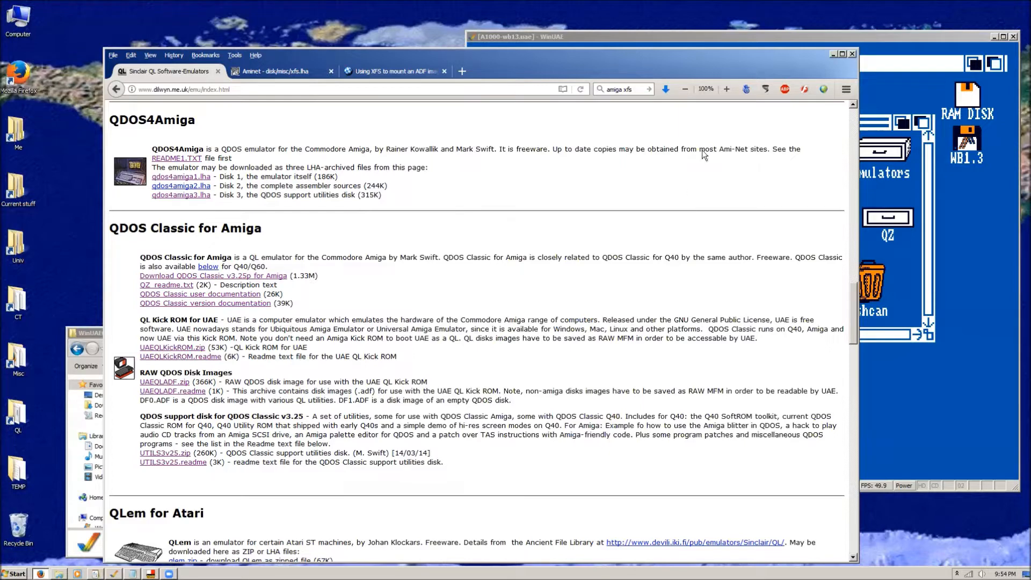
click(698, 36)
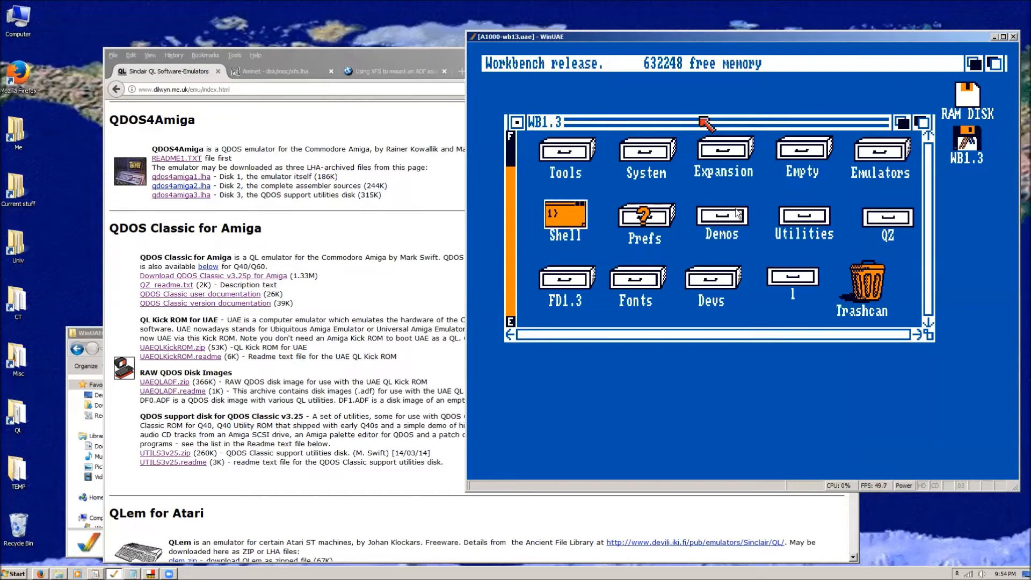
Switch to Firefox and search the web in a new tab for "sourceforge old winuae versions".
click(418, 57)
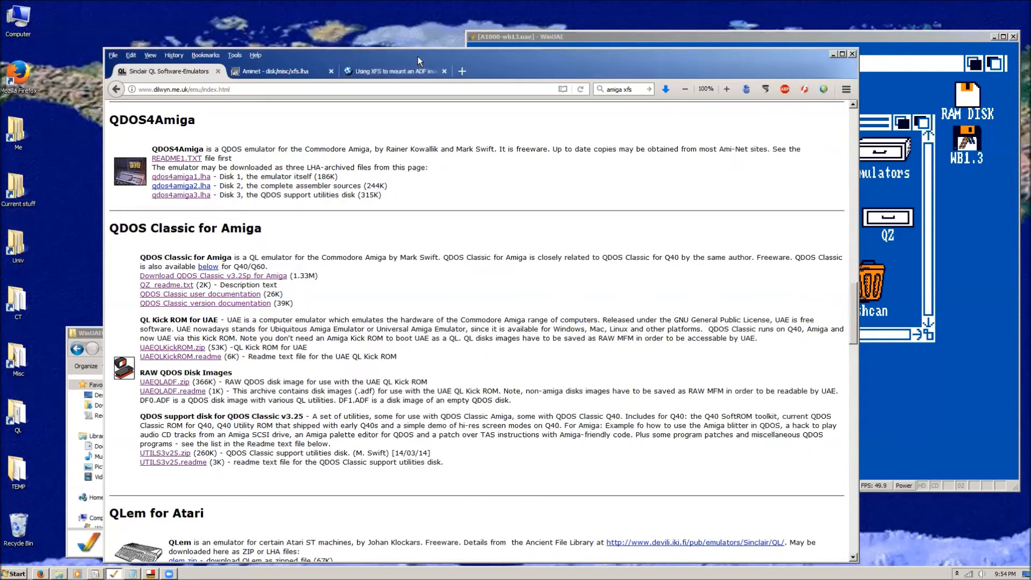
click(463, 69)
click(525, 139)
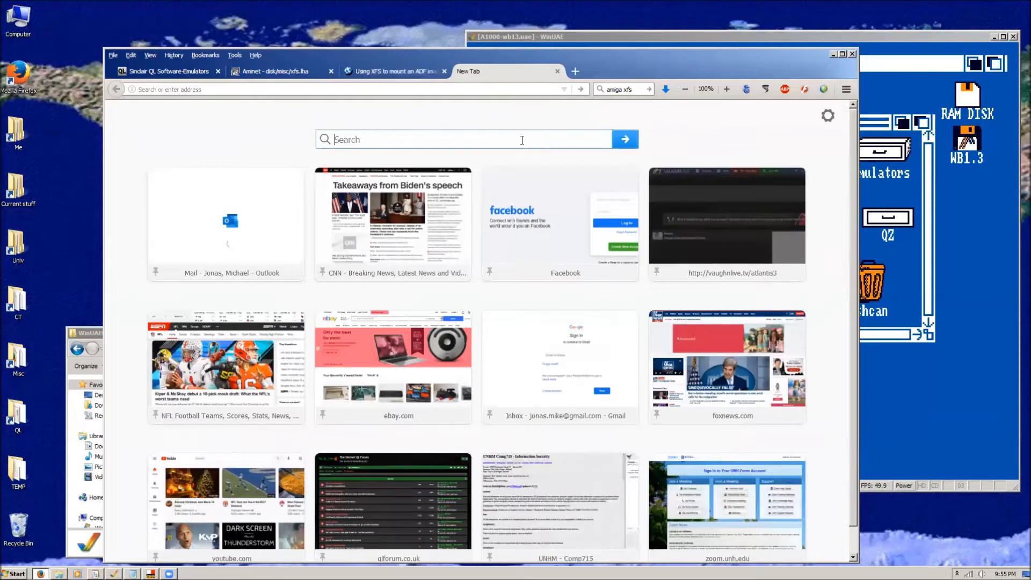
text(sourcefor)
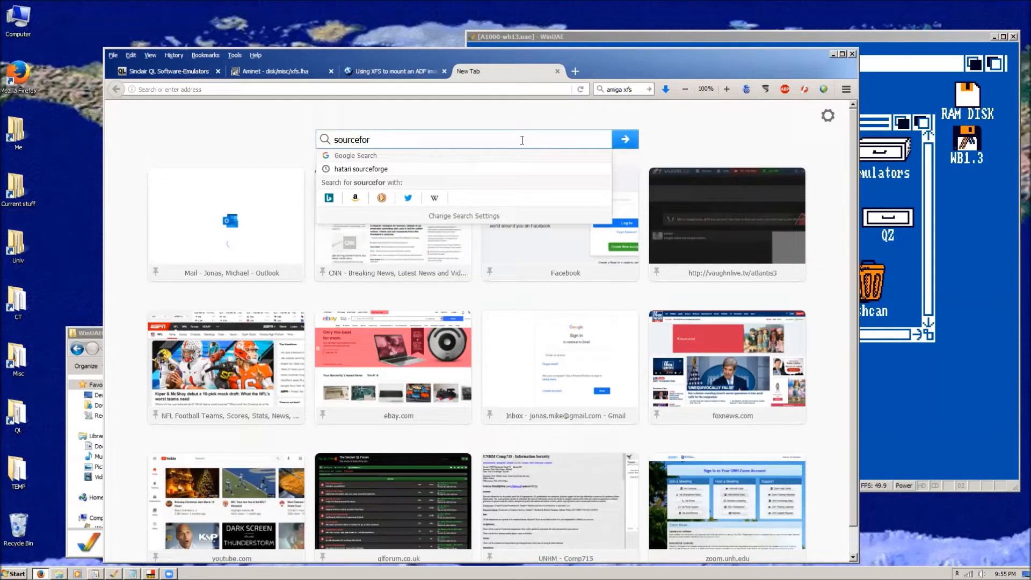
text(ge old ami)
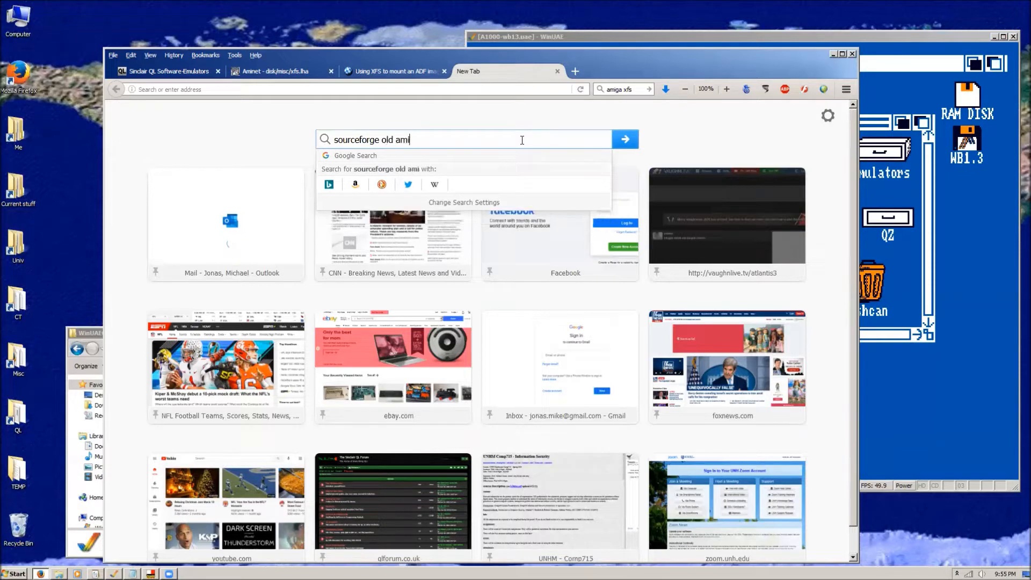
key(BackSpace)
key(BackSpace)
text(win)
text(uae source)
key(Return)
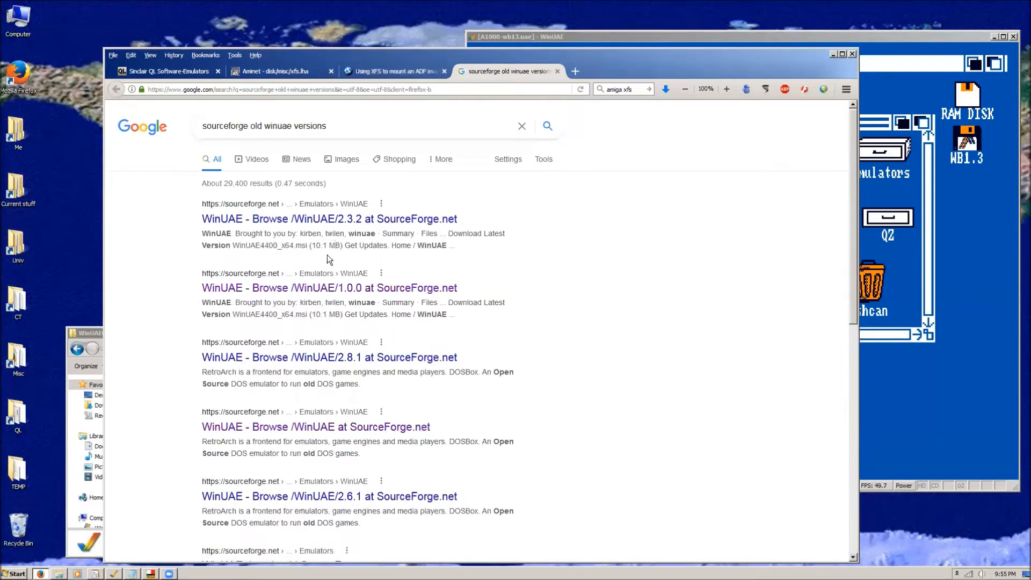
Open the SourceForge result for WinUAE 1.0.0 and go up to the WinUAE folder that holds all releases.
click(321, 288)
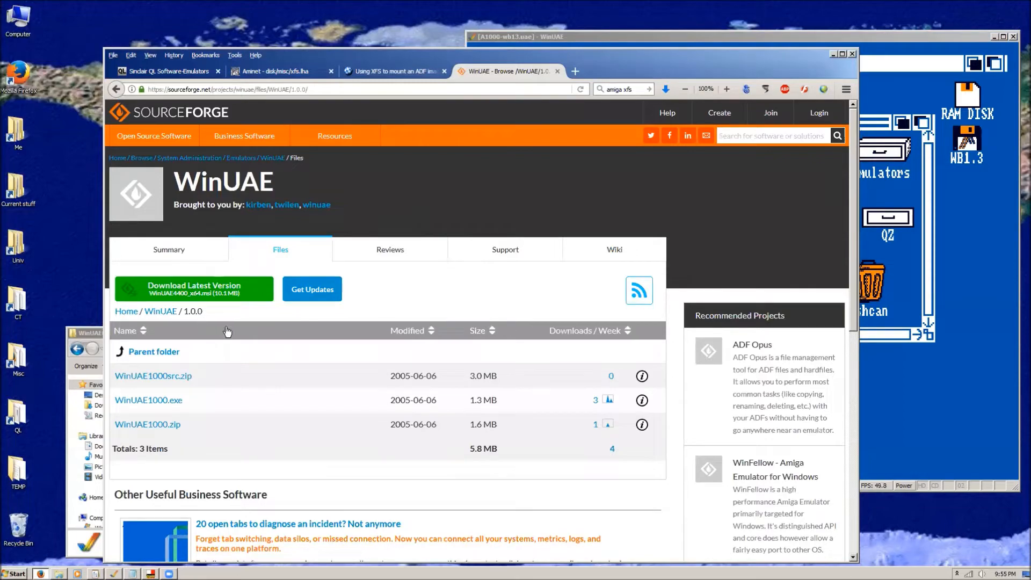
scroll(287, 327, down, 1)
scroll(288, 326, down, 3)
scroll(288, 326, up, 4)
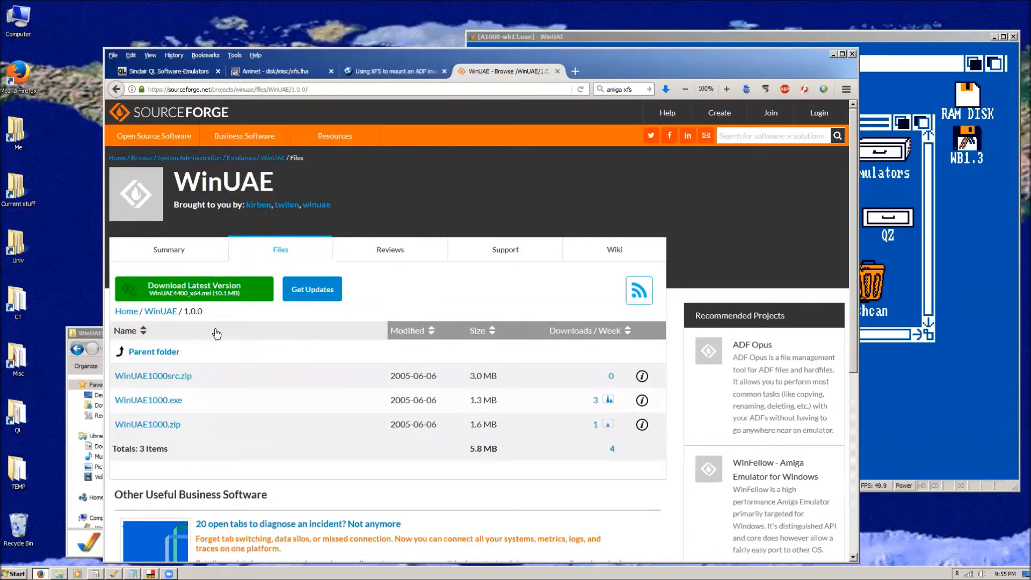
click(157, 313)
Look through the WinUAE release folders on SourceForge, from the newest versions down to the oldest 0.8 releases.
scroll(391, 326, down, 15)
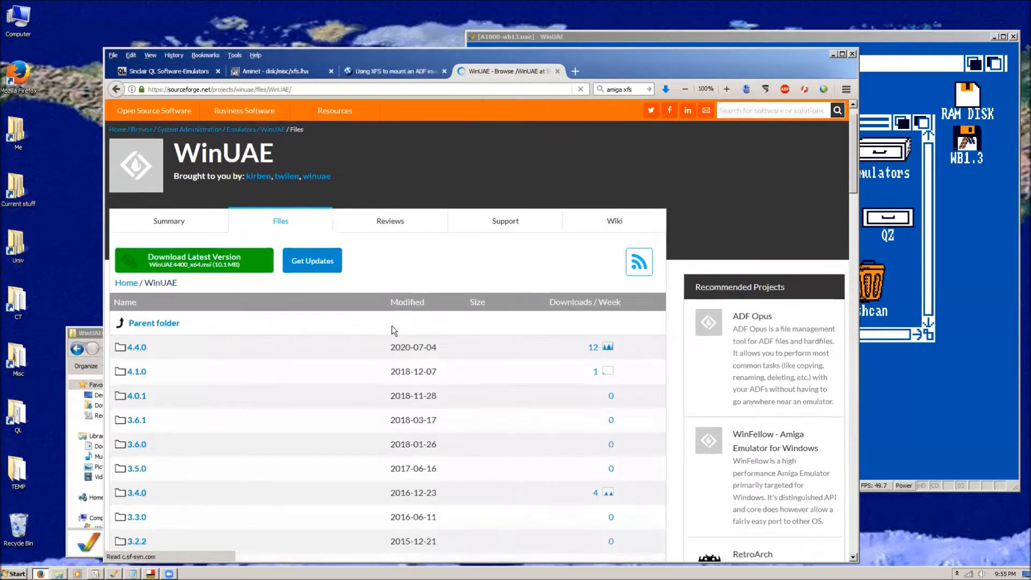
scroll(395, 327, up, 15)
scroll(372, 321, up, 2)
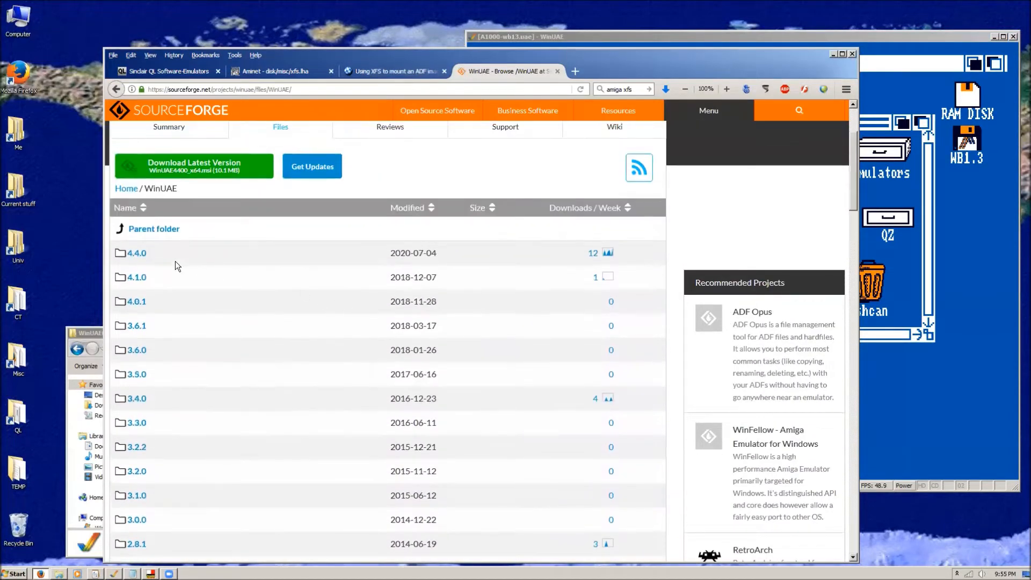
scroll(242, 267, down, 20)
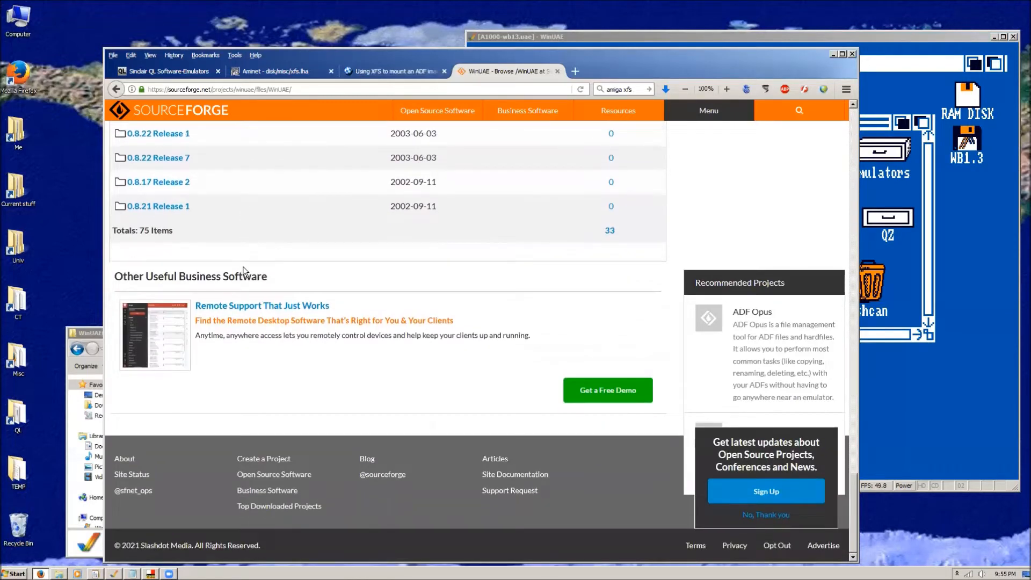
scroll(224, 311, up, 10)
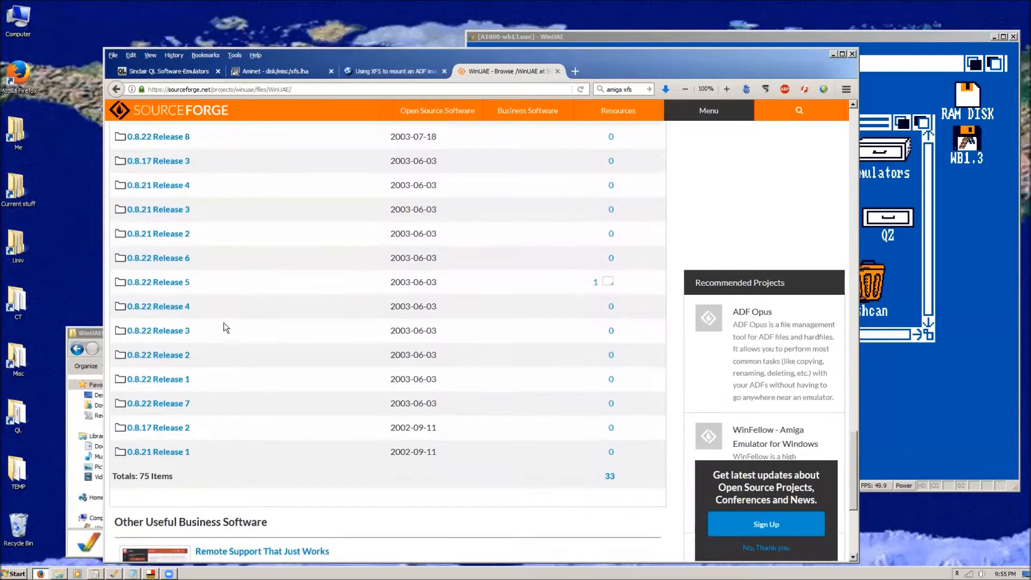
scroll(224, 325, up, 1)
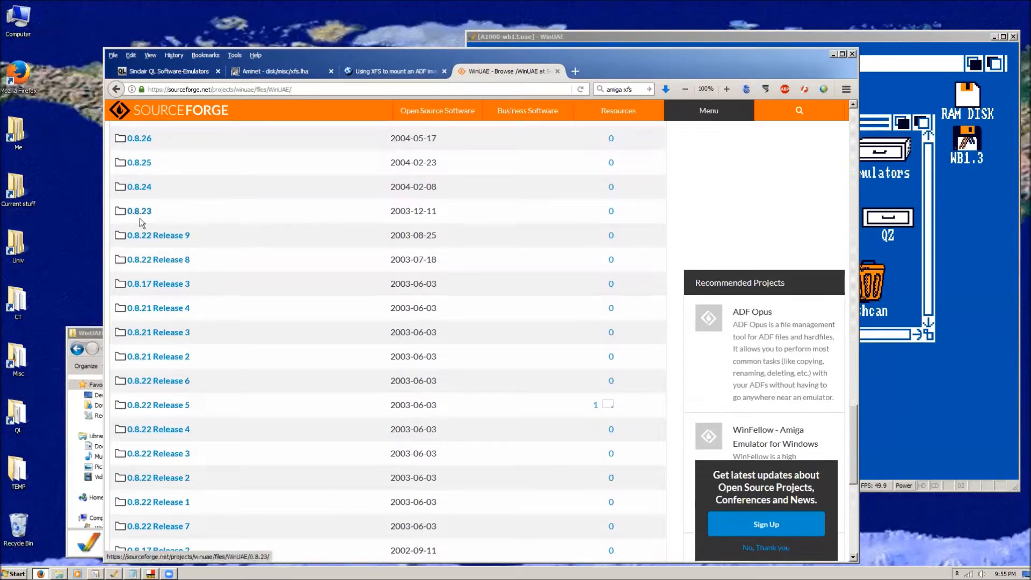
scroll(145, 216, up, 4)
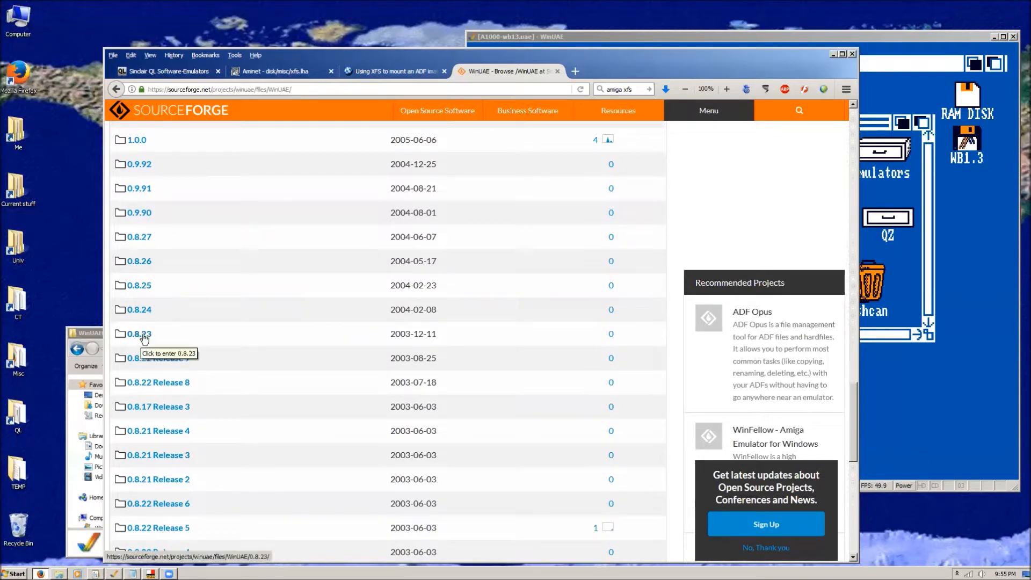
scroll(200, 309, up, 15)
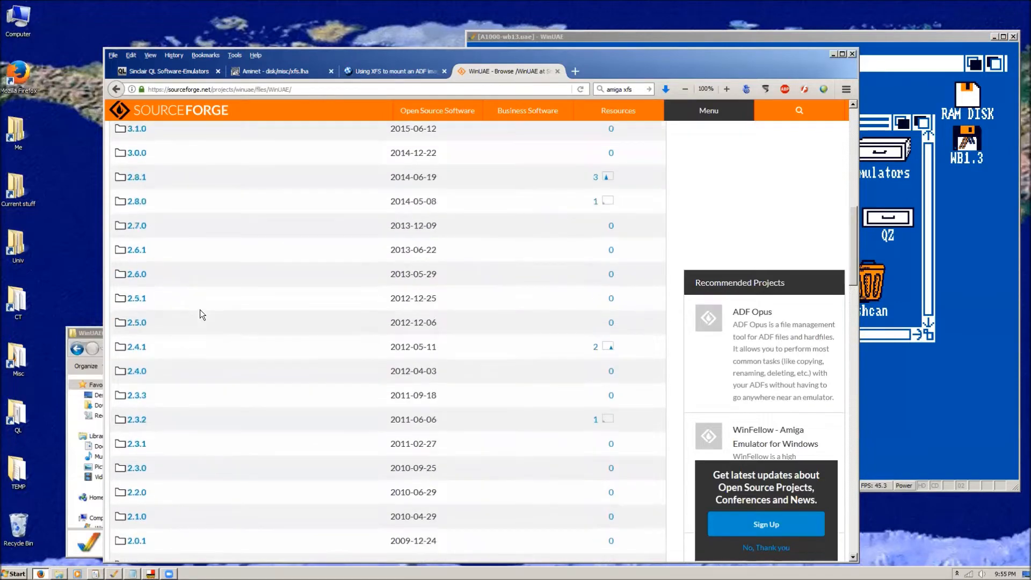
scroll(200, 309, down, 10)
scroll(200, 310, down, 7)
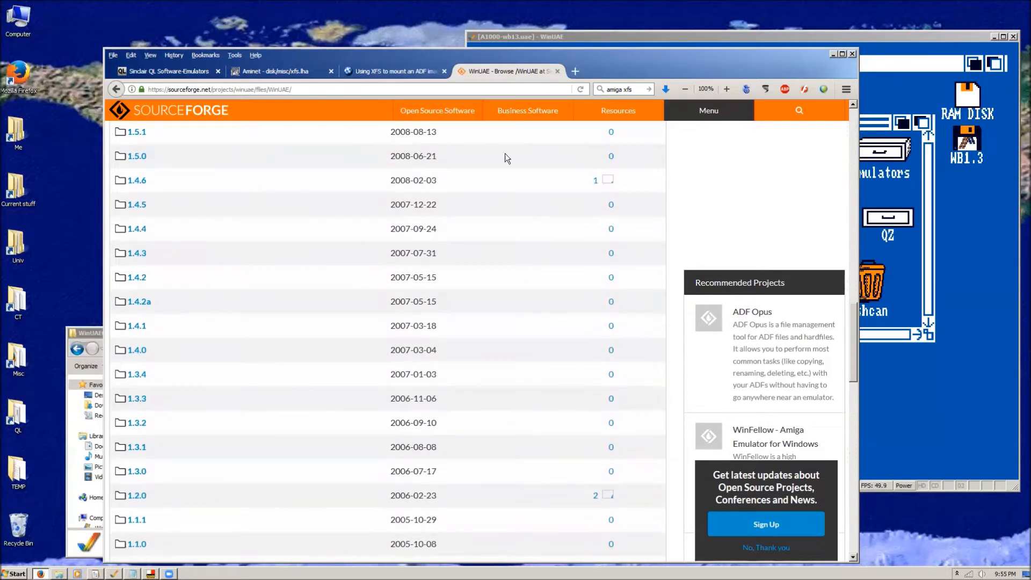
Check the QDOS Classic section of the Sinclair QL emulators page and compare it with the older WinUAE release folders.
click(166, 71)
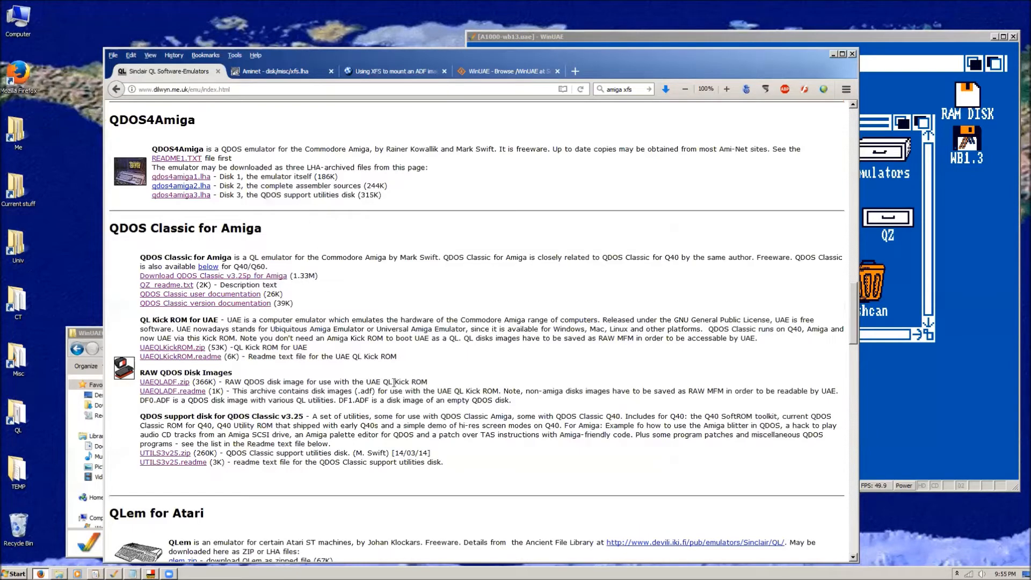
click(492, 73)
scroll(267, 333, down, 5)
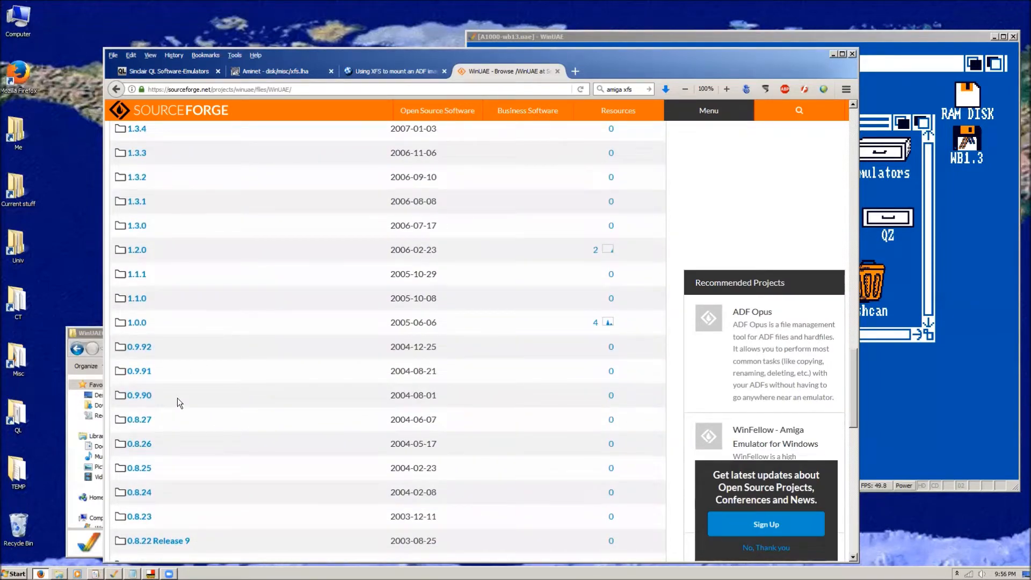
scroll(177, 398, down, 2)
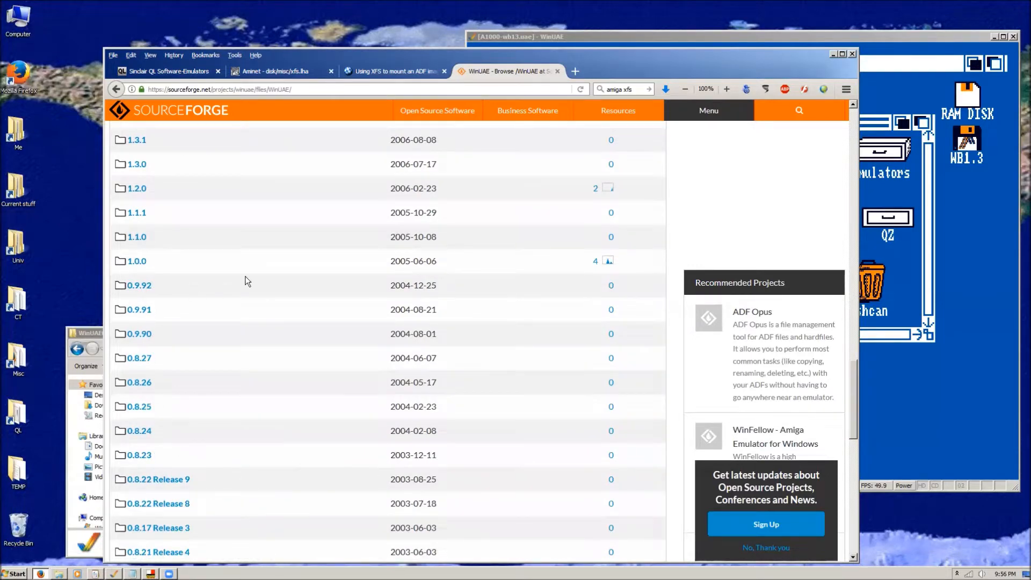
scroll(245, 276, up, 15)
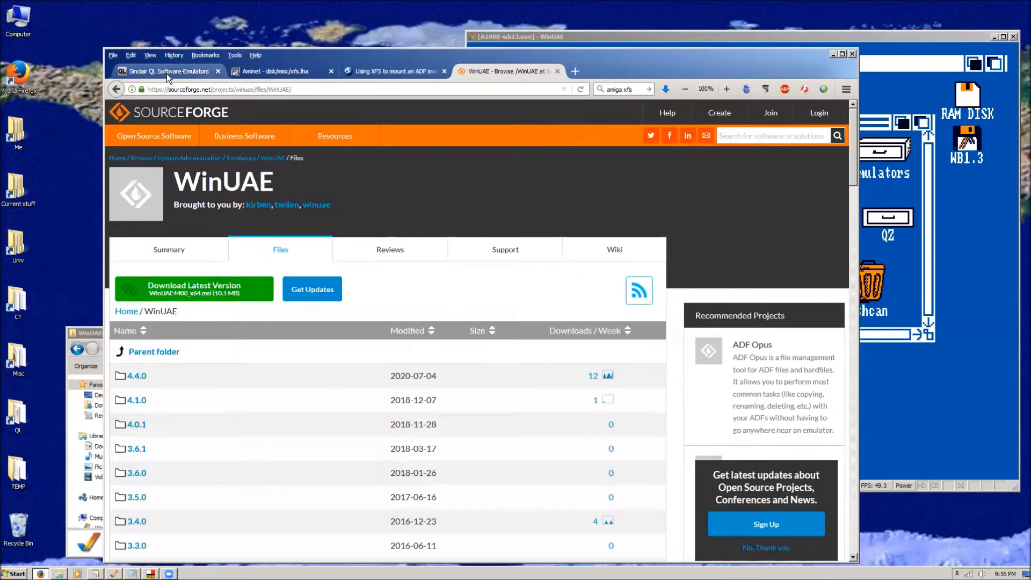
Revisit the QDOS downloads on the Sinclair QL emulators page and switch to the WinUAE window running Workbench 1.3.
click(166, 73)
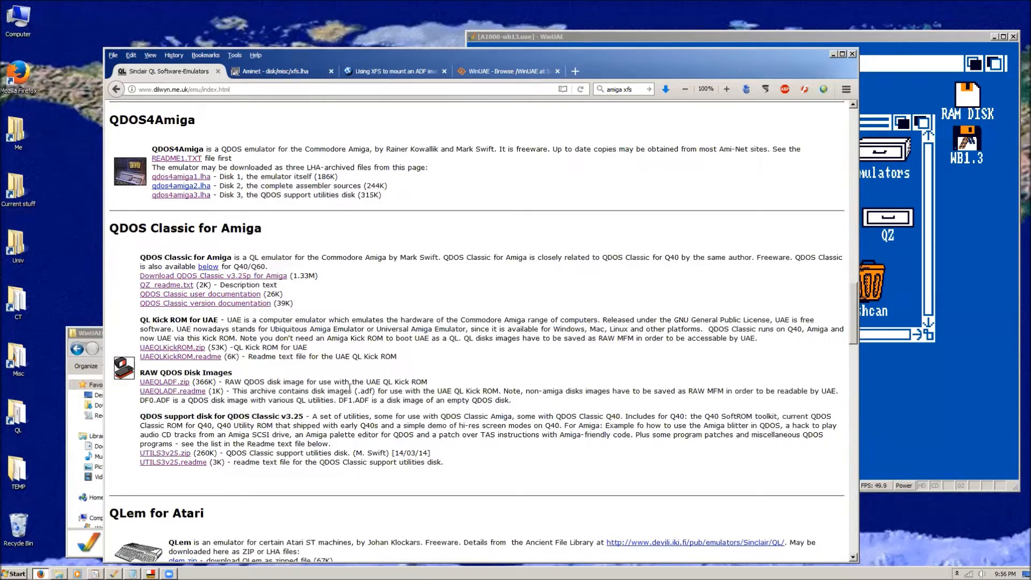
click(674, 34)
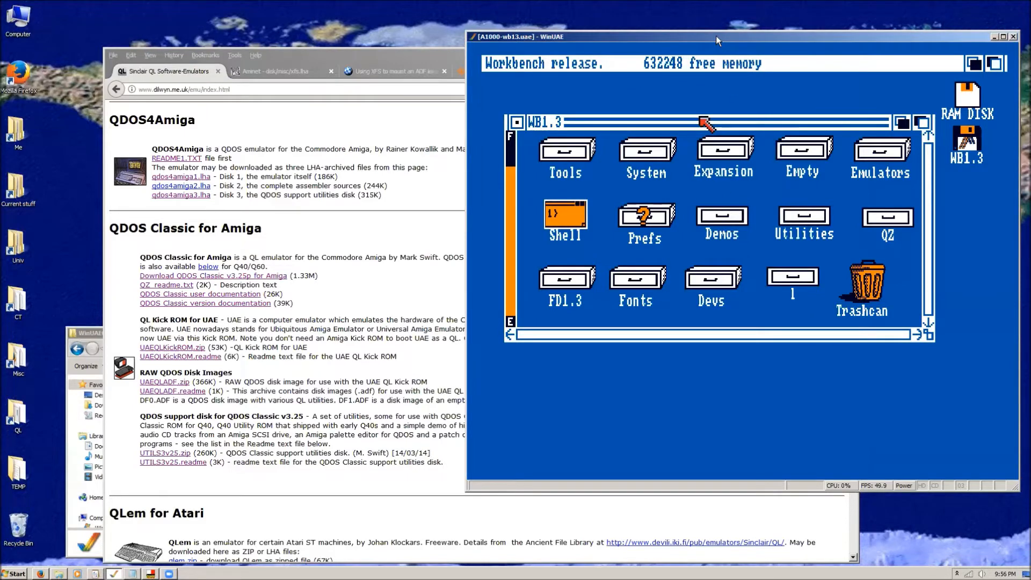
Review the Display and Filter settings of the A1000-wb13 configuration, and close the properties without changing anything.
click(709, 159)
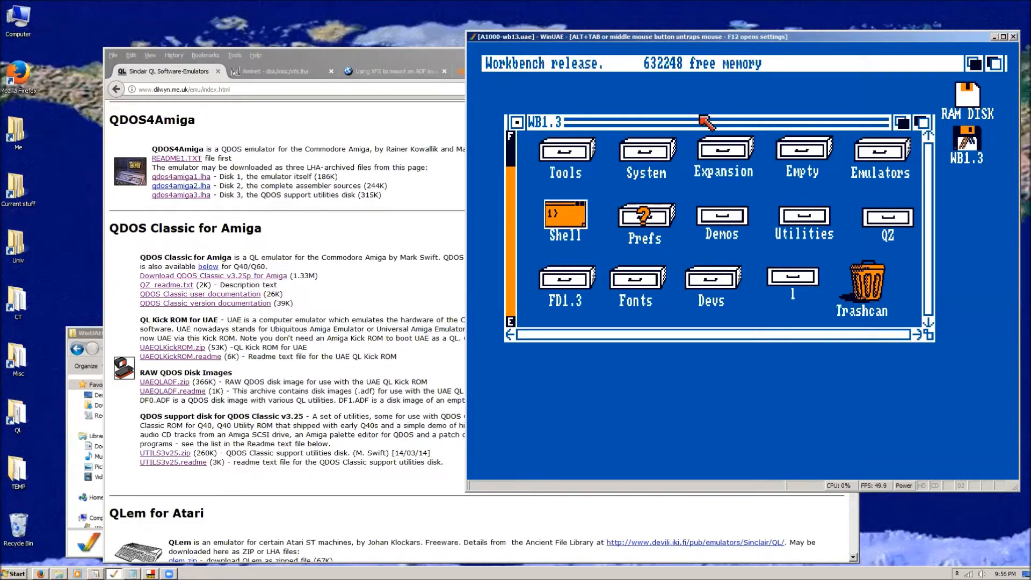
key(F12)
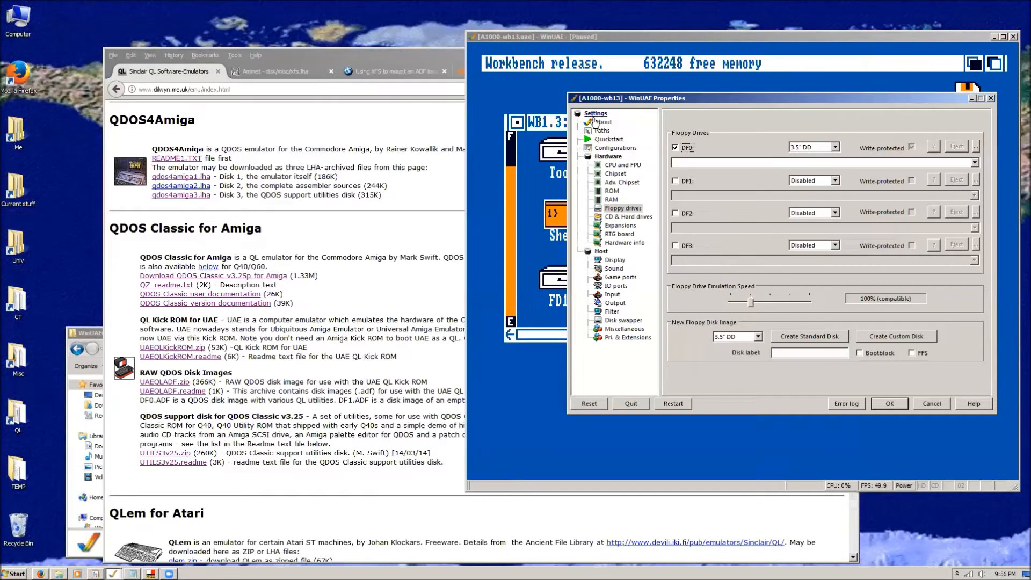
click(615, 260)
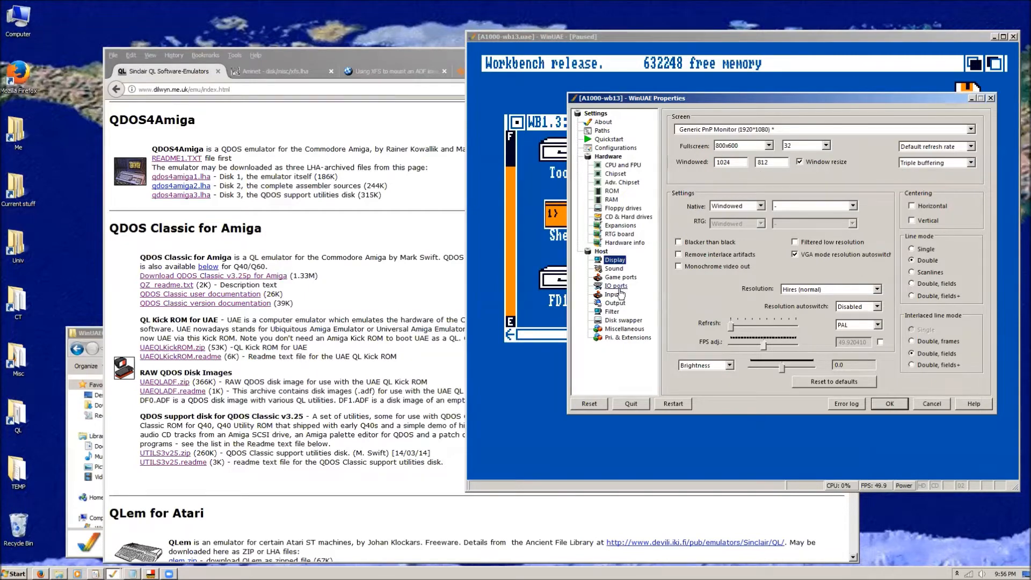
click(612, 311)
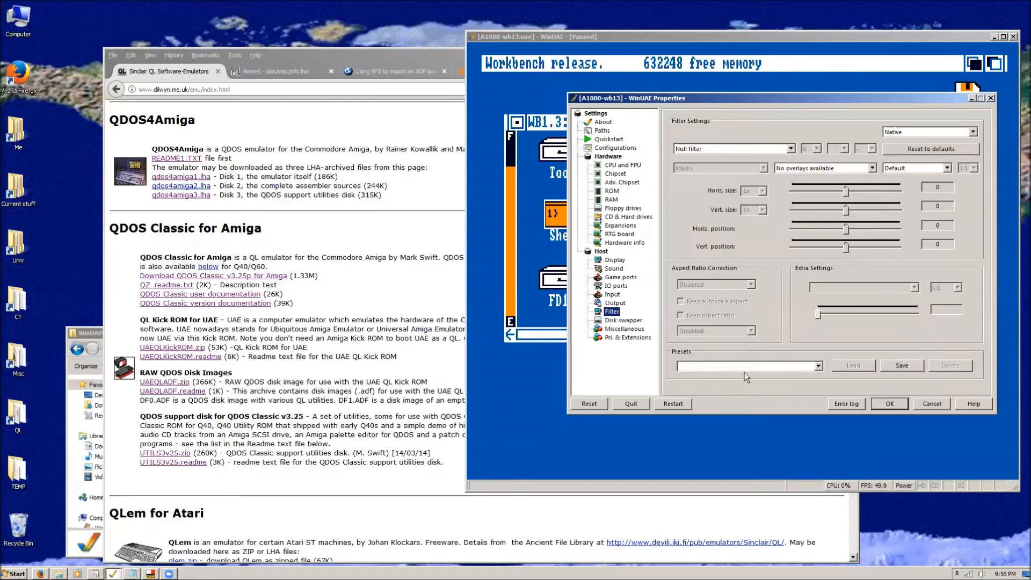
click(884, 406)
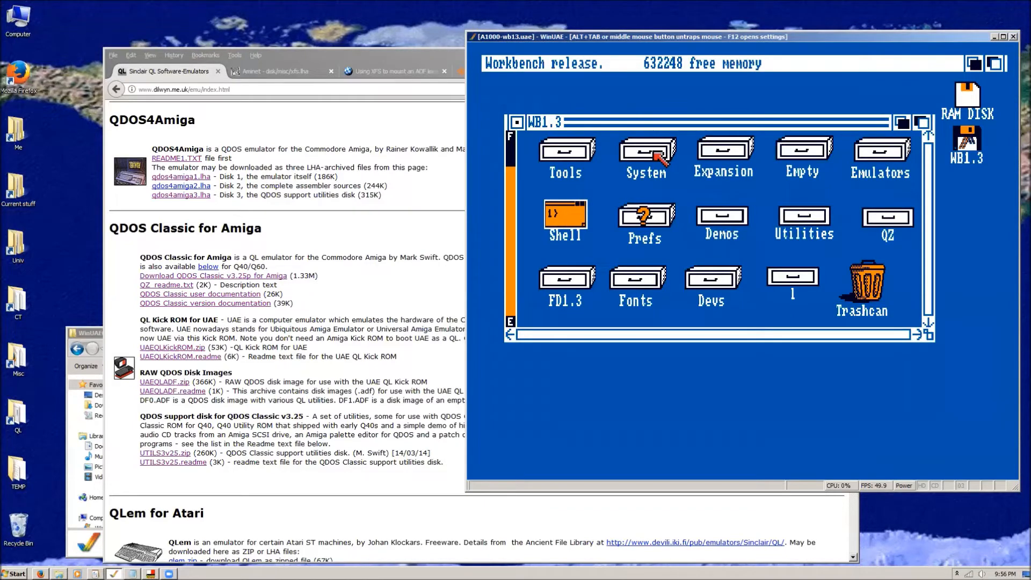
key(F12)
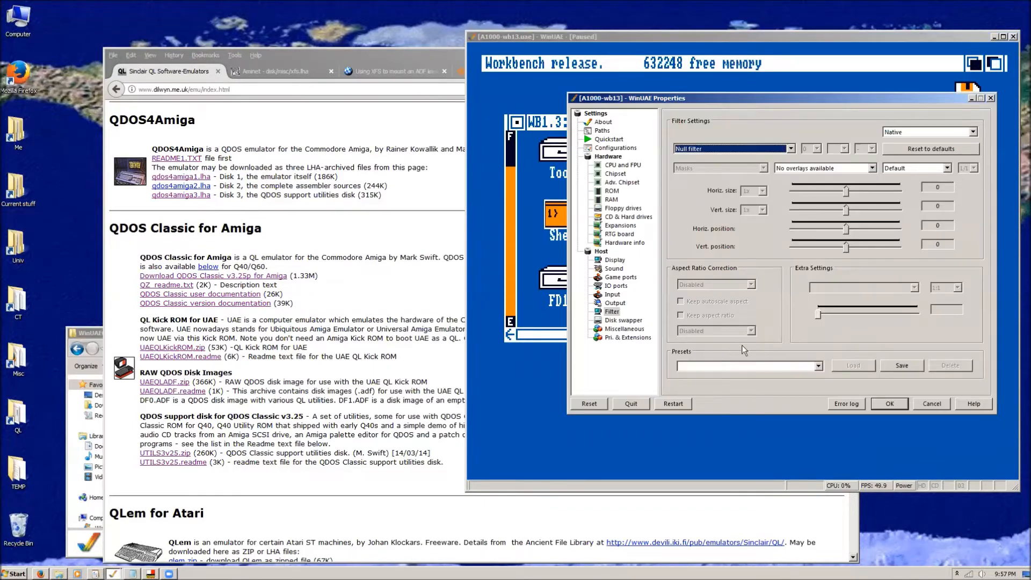
click(991, 99)
key(alt+Tab)
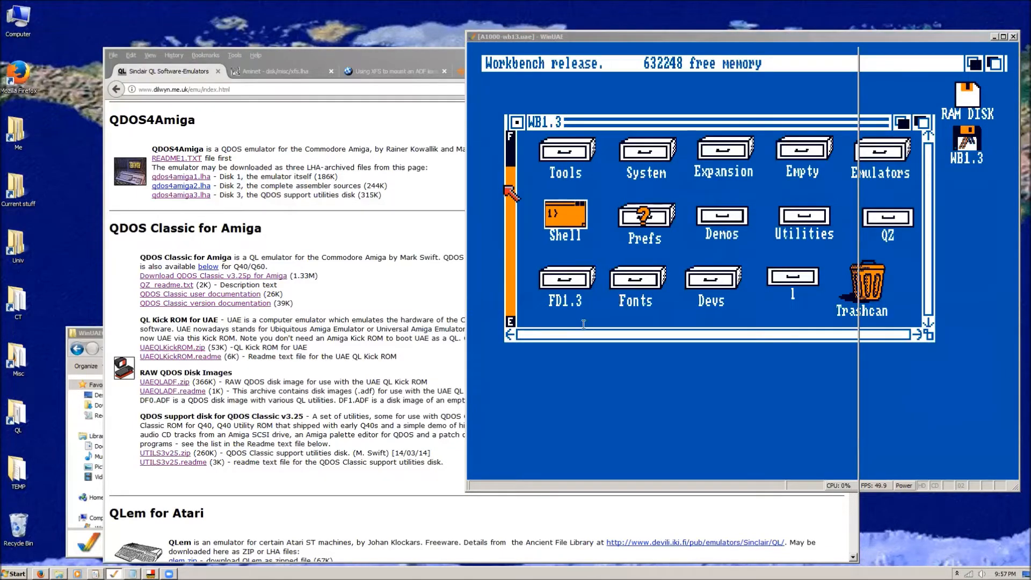
Launch winuae.exe from the WinUAE0823 folder, load the Amiga configuration and start the emulation.
click(92, 333)
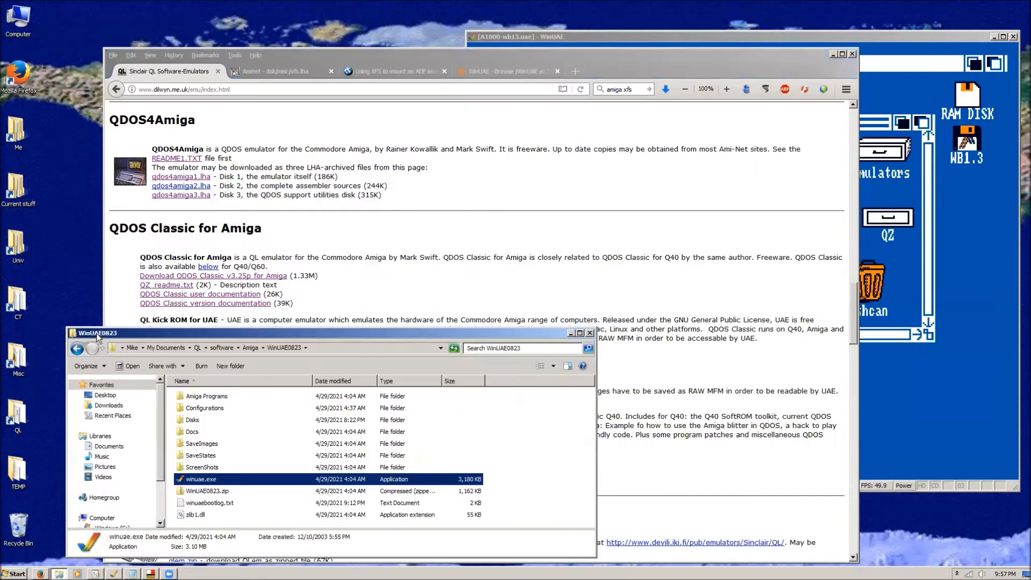
double_click(193, 480)
drag(143, 16, 200, 37)
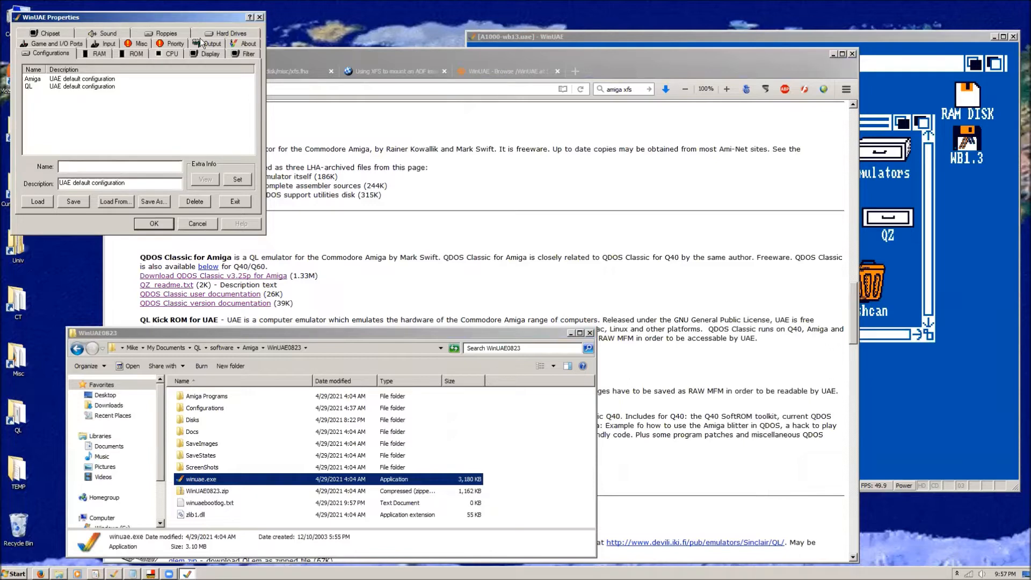
click(99, 100)
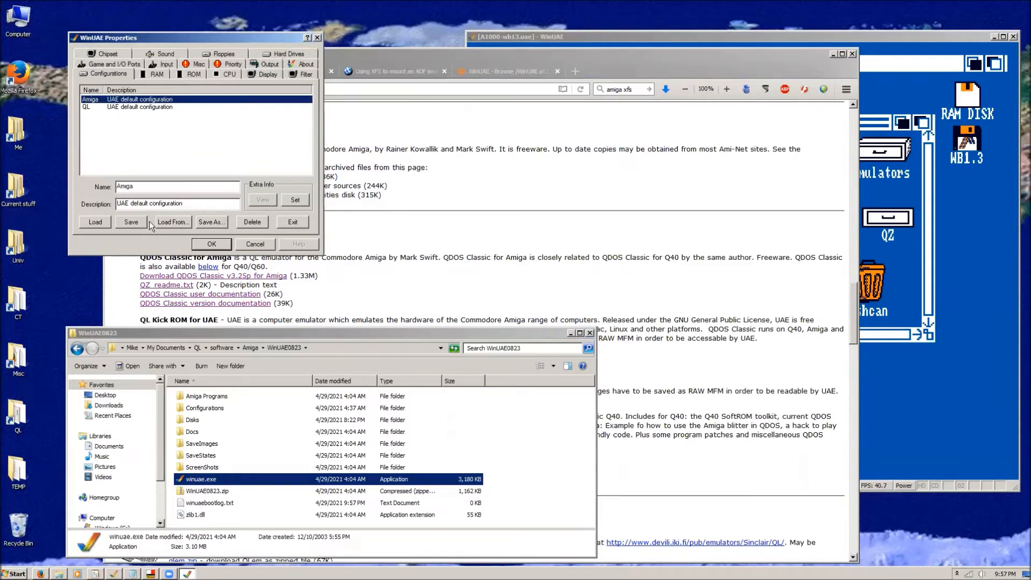
click(95, 223)
click(211, 243)
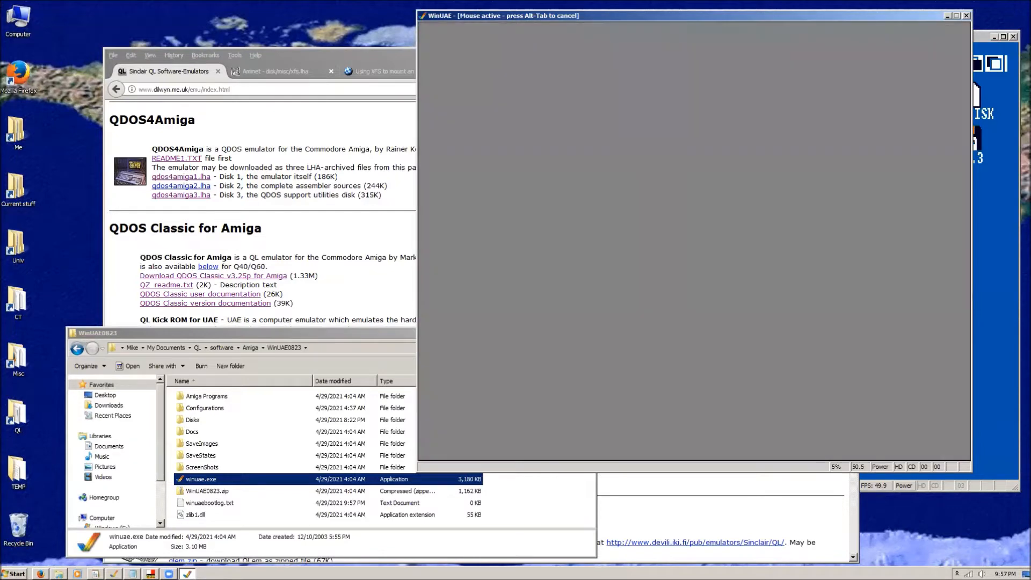
Move the older WinUAE window beside the A1000-wb13 window and compare the two Workbench displays.
key(alt+Tab)
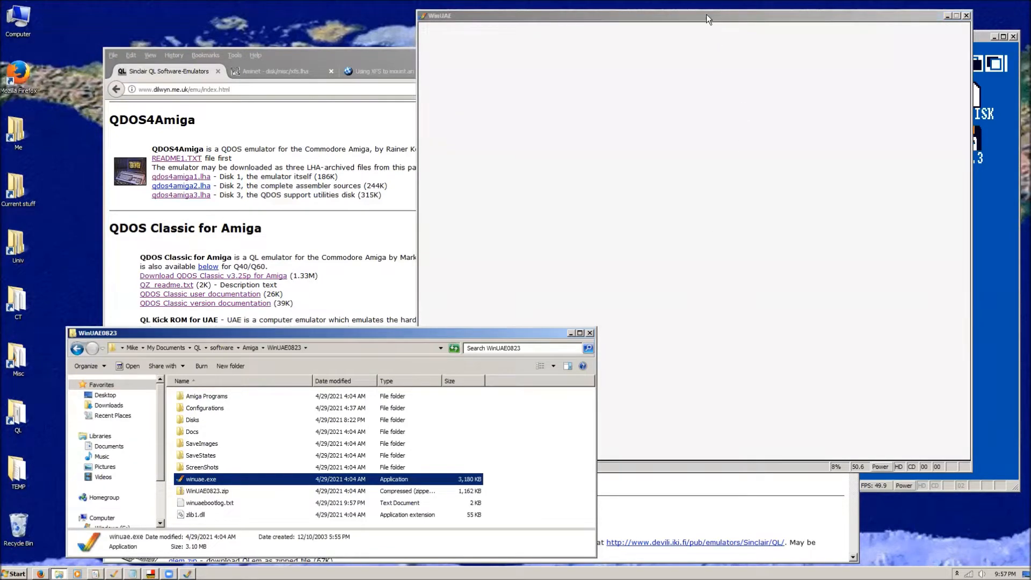
click(706, 15)
drag(691, 16, 448, 43)
click(714, 35)
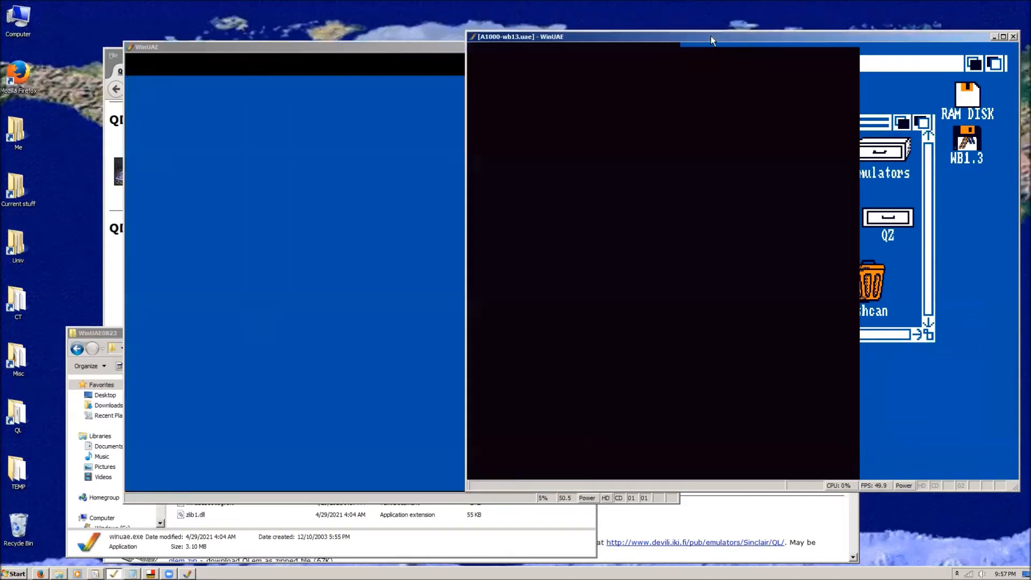
click(448, 46)
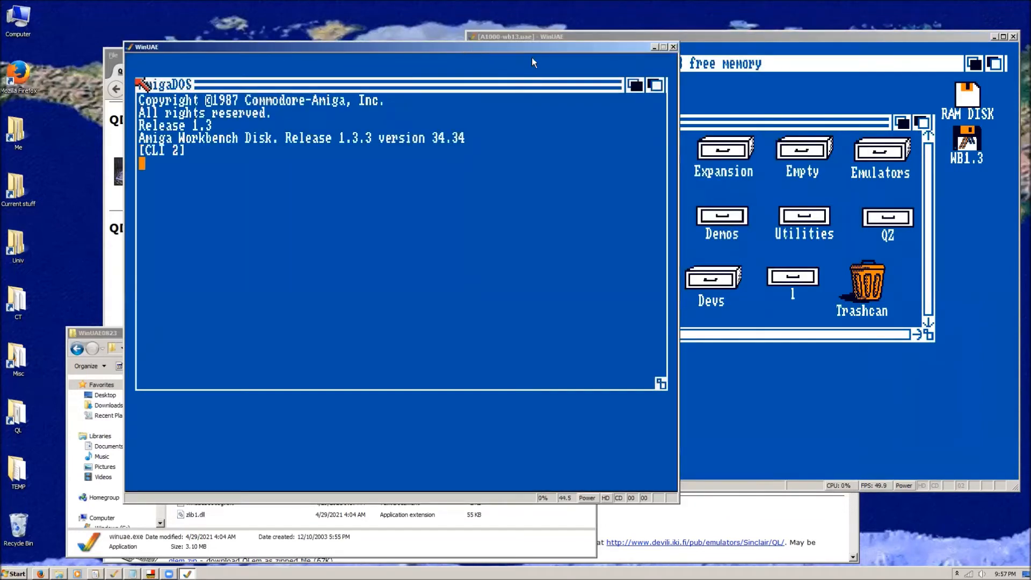
drag(524, 49, 471, 46)
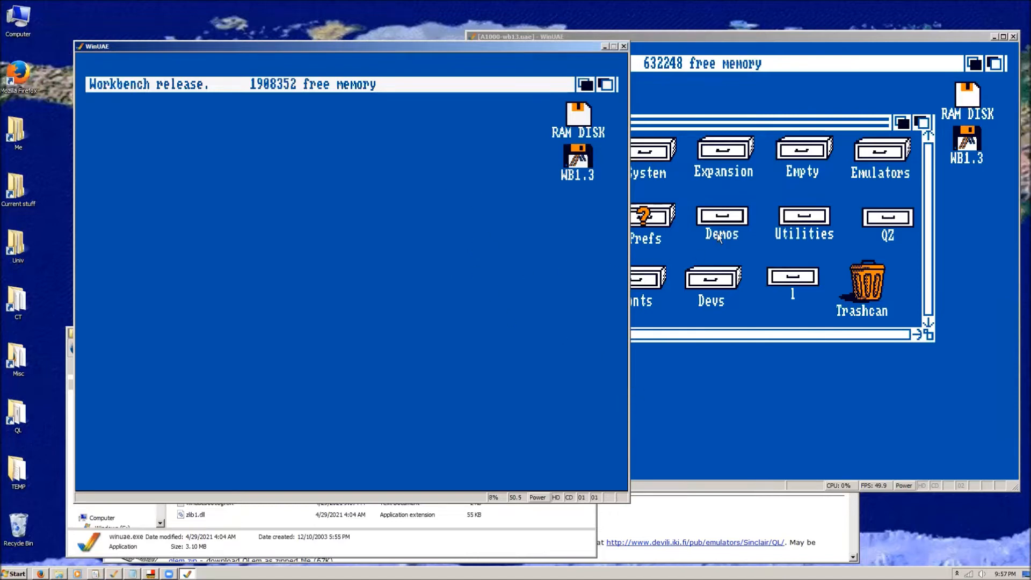
click(753, 44)
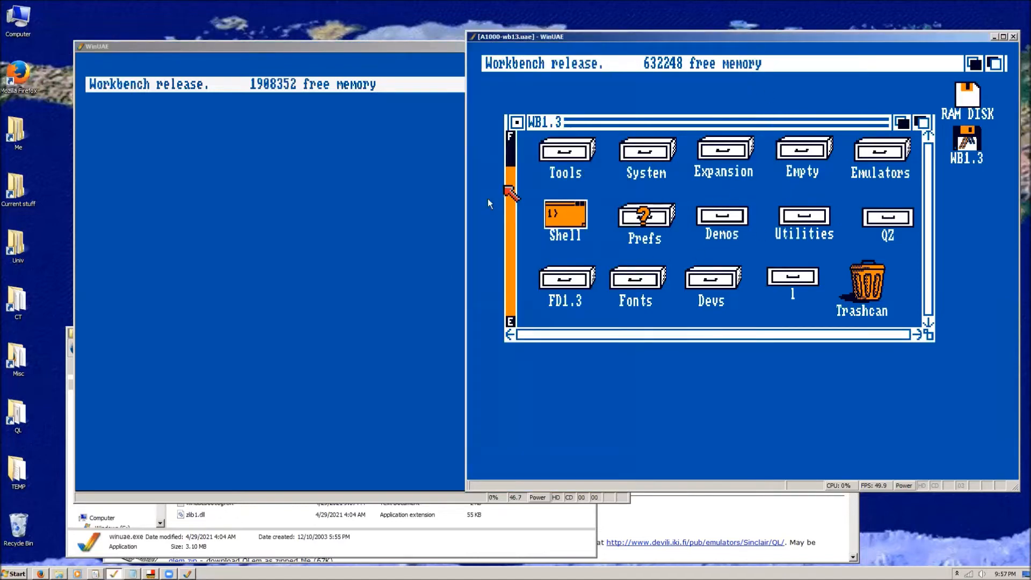
click(384, 44)
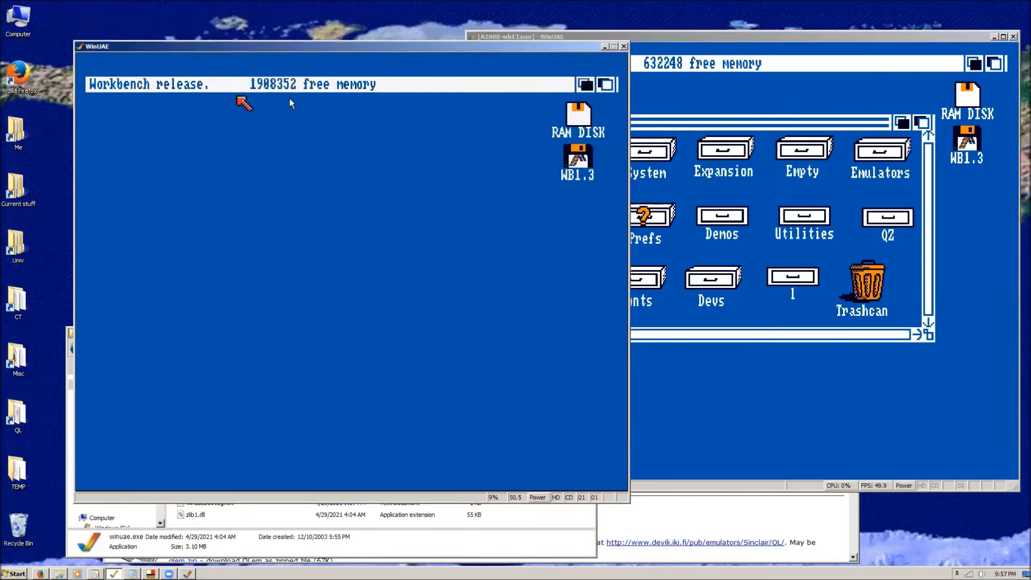
Open the WB1.3 disk in the older WinUAE to view its drawers, and close its window.
click(472, 230)
double_click(577, 158)
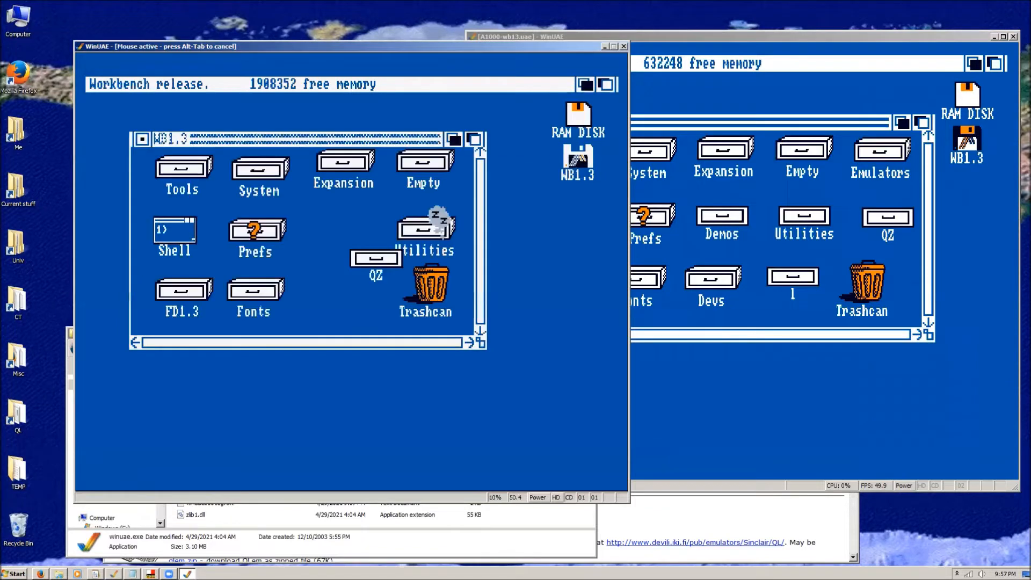
click(141, 139)
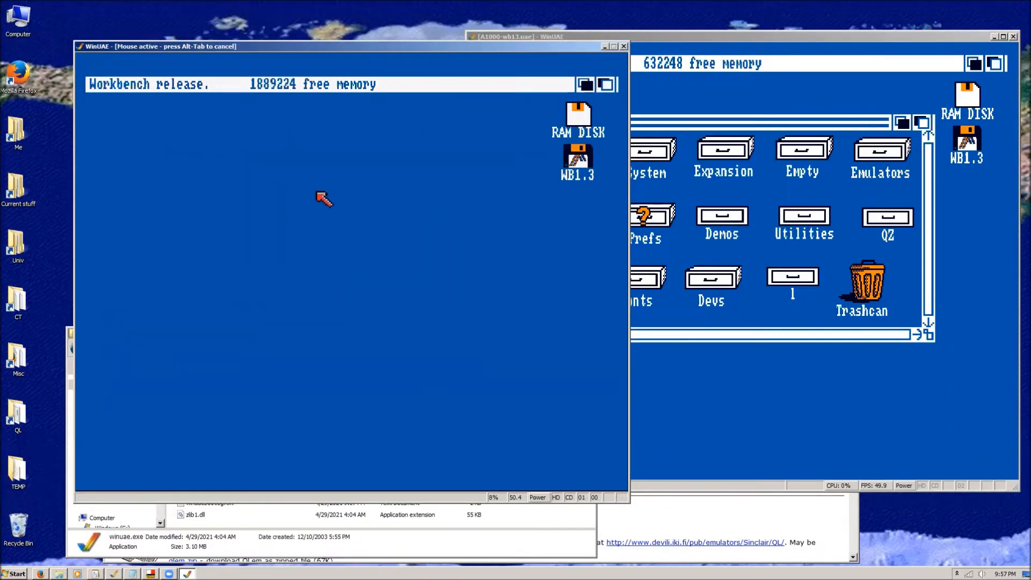
Try resetting the older WinUAE's filter settings to their defaults, and cancel the change.
key(F12)
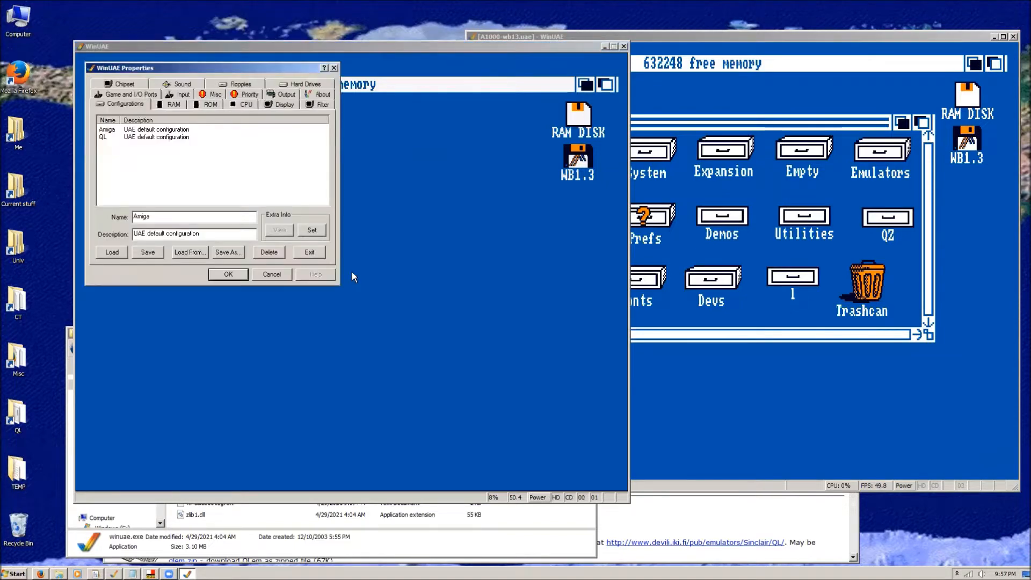
click(318, 105)
click(283, 139)
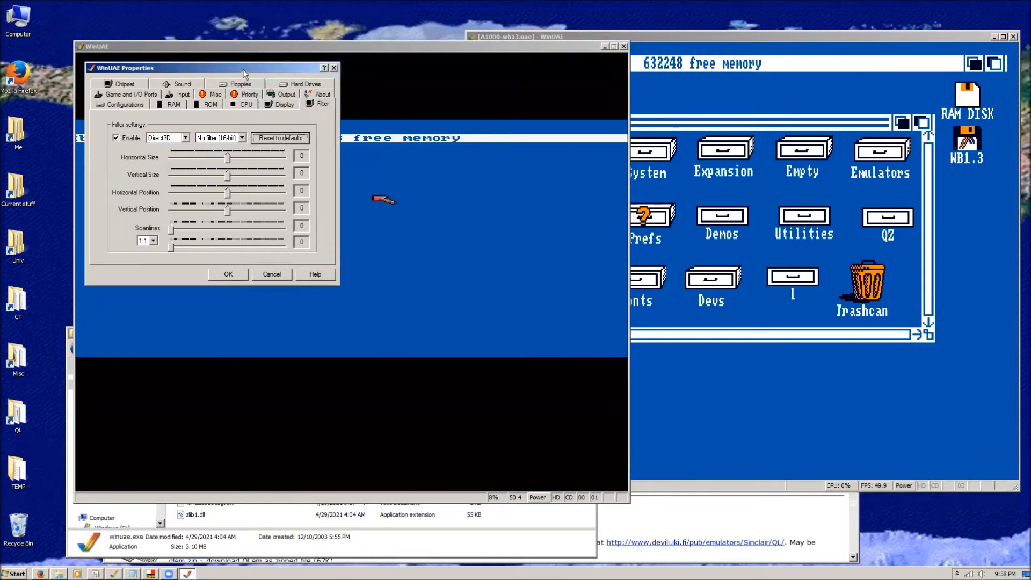
drag(242, 68, 433, 249)
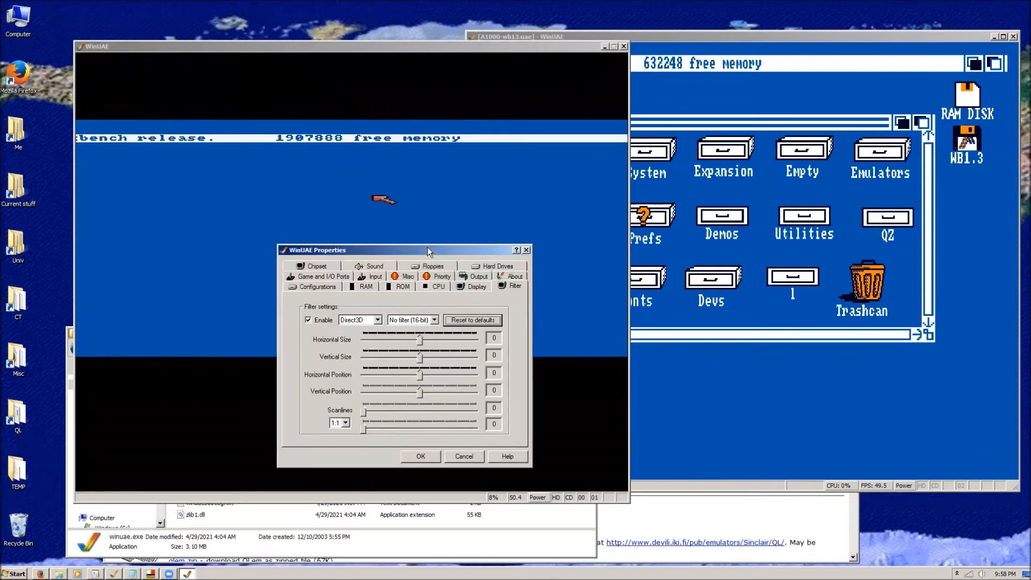
click(462, 457)
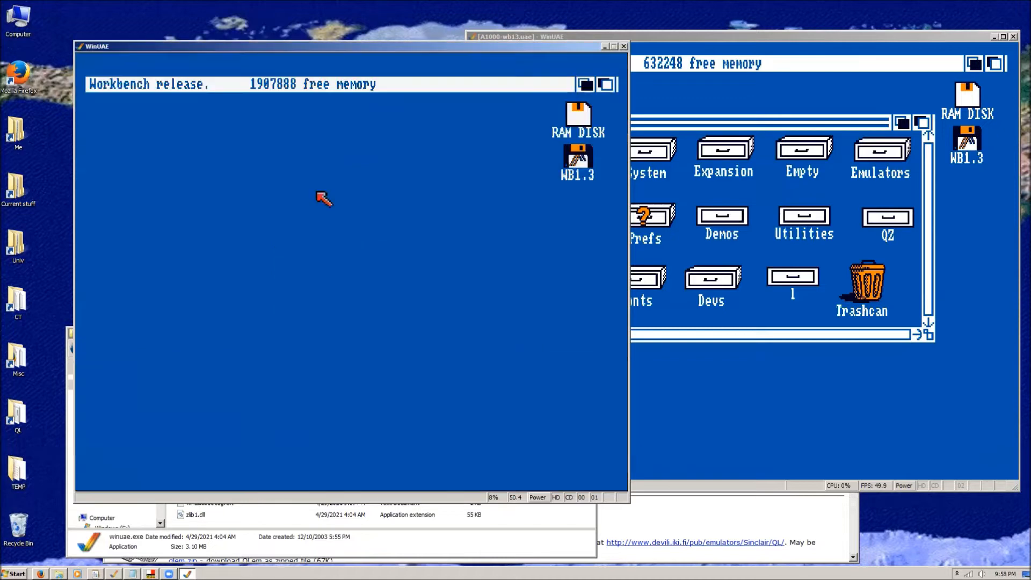
Recheck the WB1.3 disk's contents with the restored display proportions, and close the disk window again.
click(262, 77)
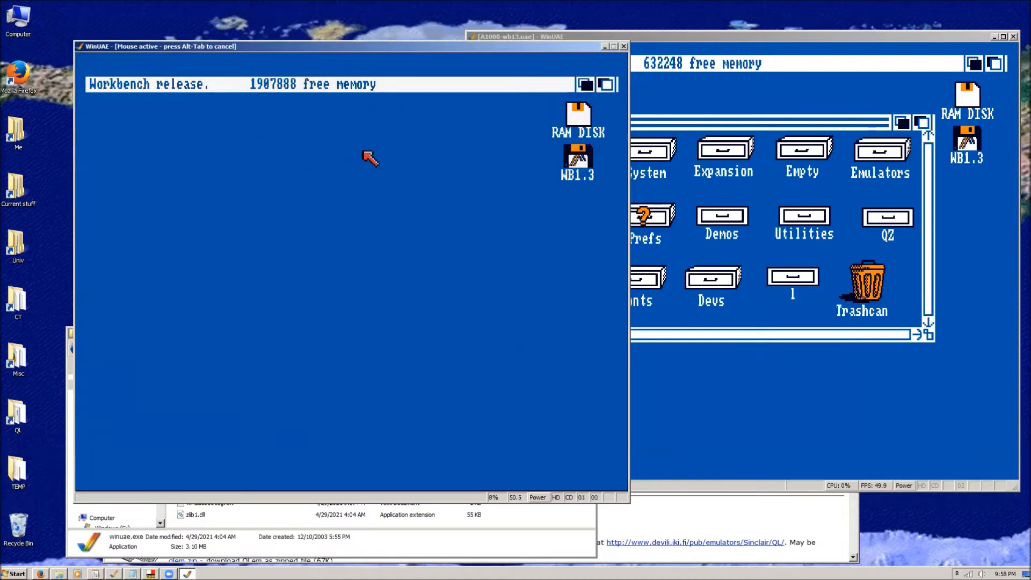
double_click(578, 161)
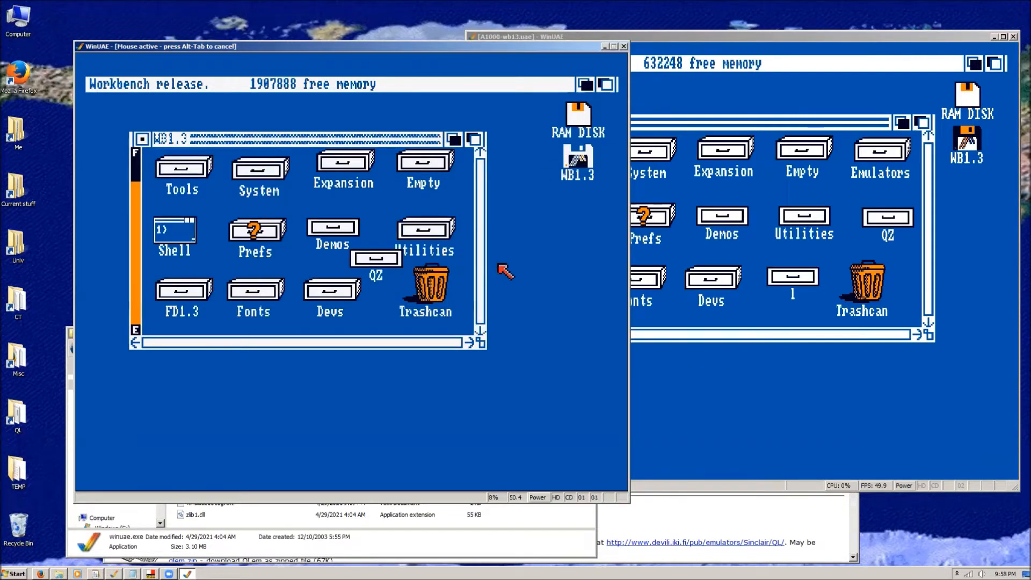
click(141, 139)
Load the QL configuration in the older WinUAE and show its CPU settings.
key(F12)
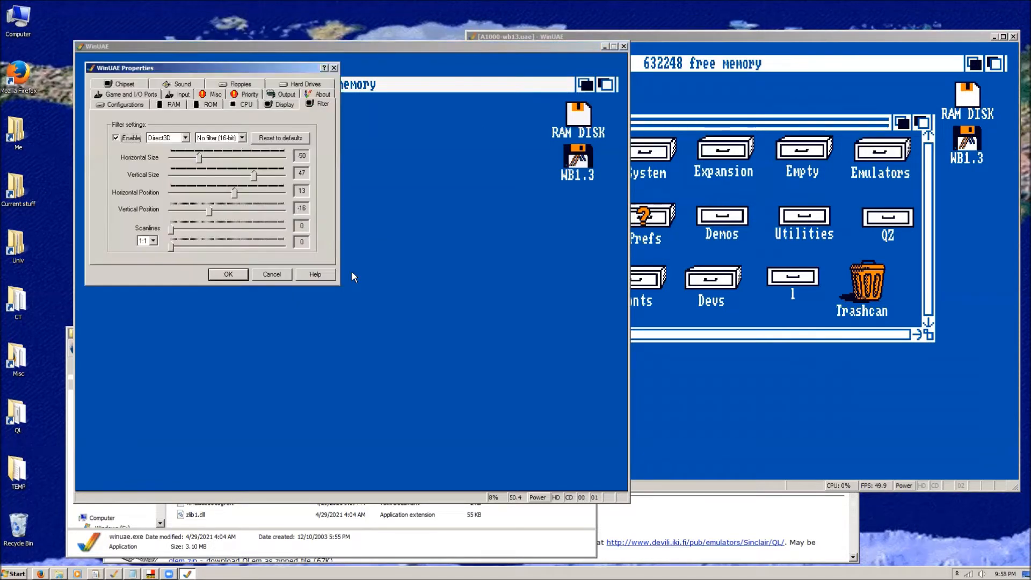
click(127, 106)
click(115, 137)
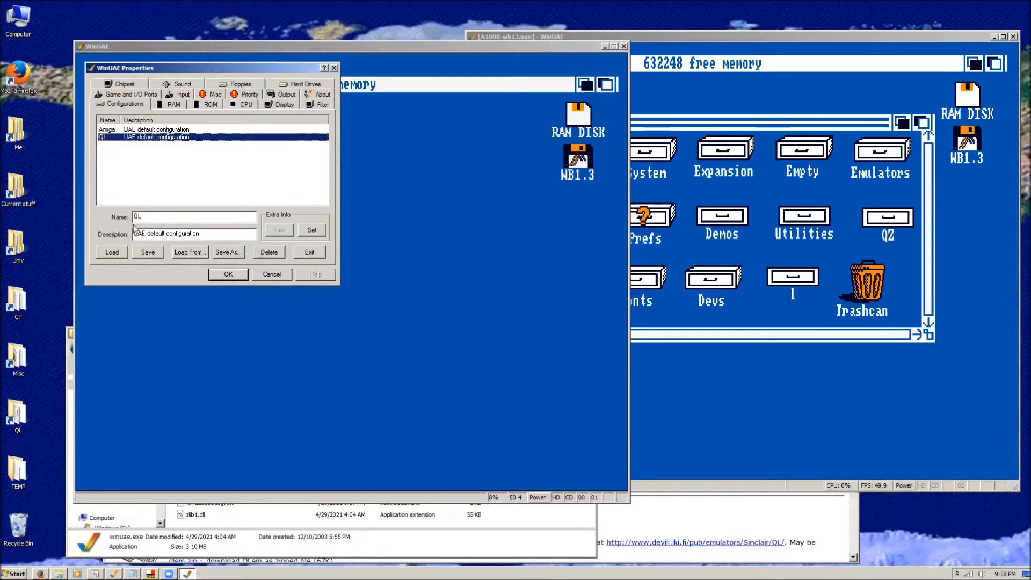
click(112, 253)
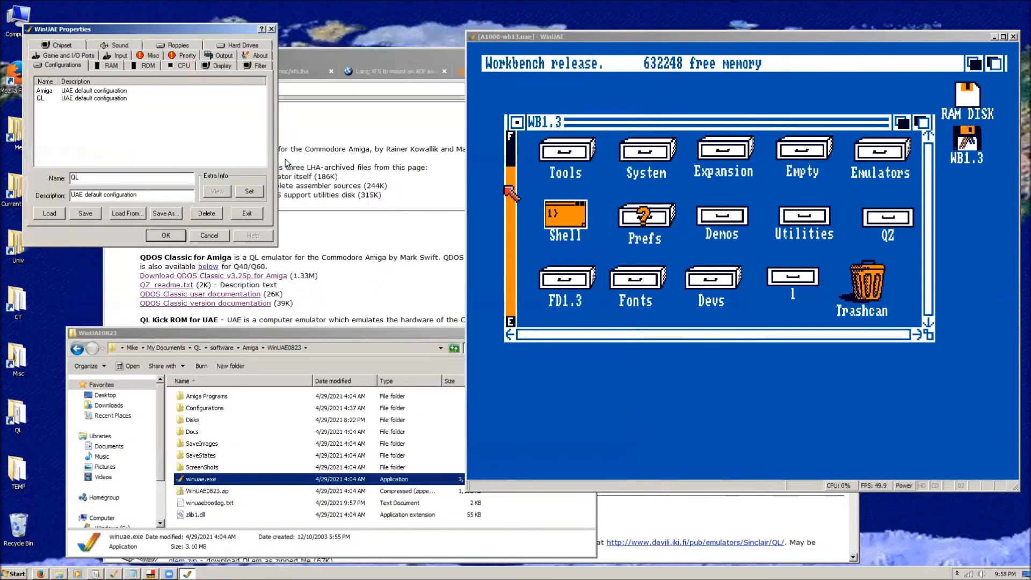
click(184, 67)
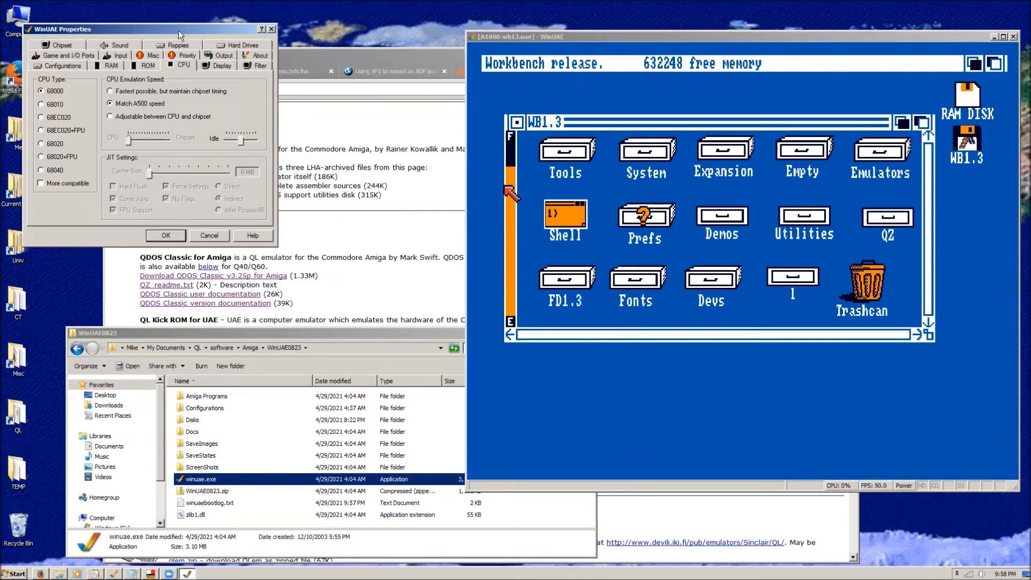
drag(179, 34, 182, 29)
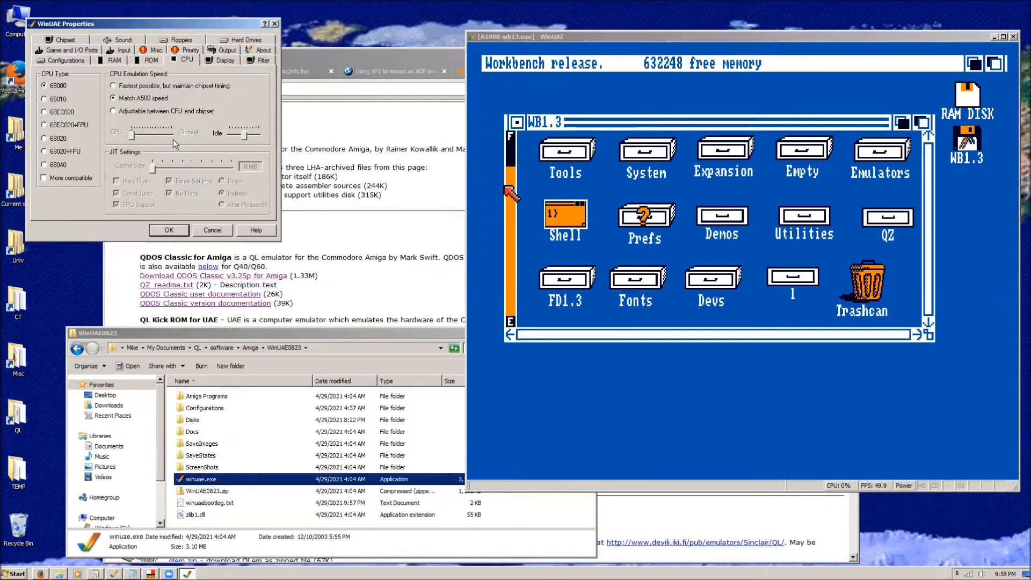
Open the UAEQLKickROM folder inside the WinUAE0823 Configurations folder.
click(178, 340)
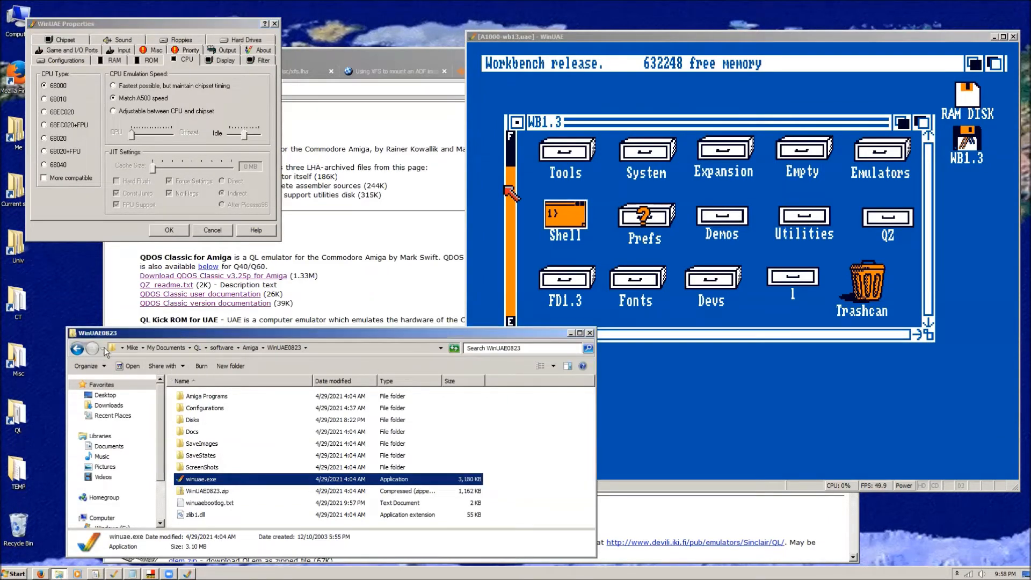
double_click(199, 409)
double_click(185, 397)
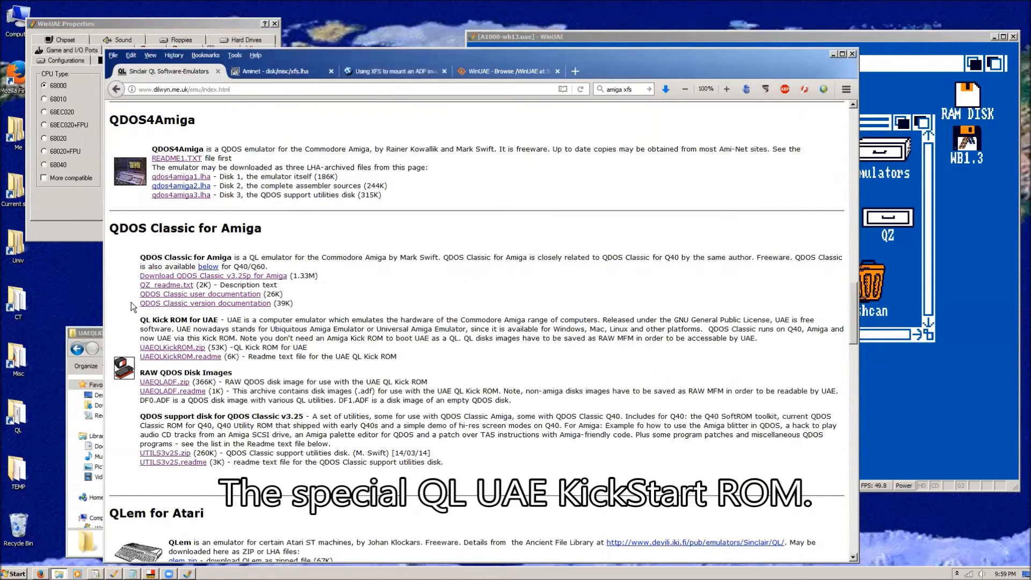
Switch to Firefox and look through the Sinclair QL emulators page for the available emulators.
click(133, 303)
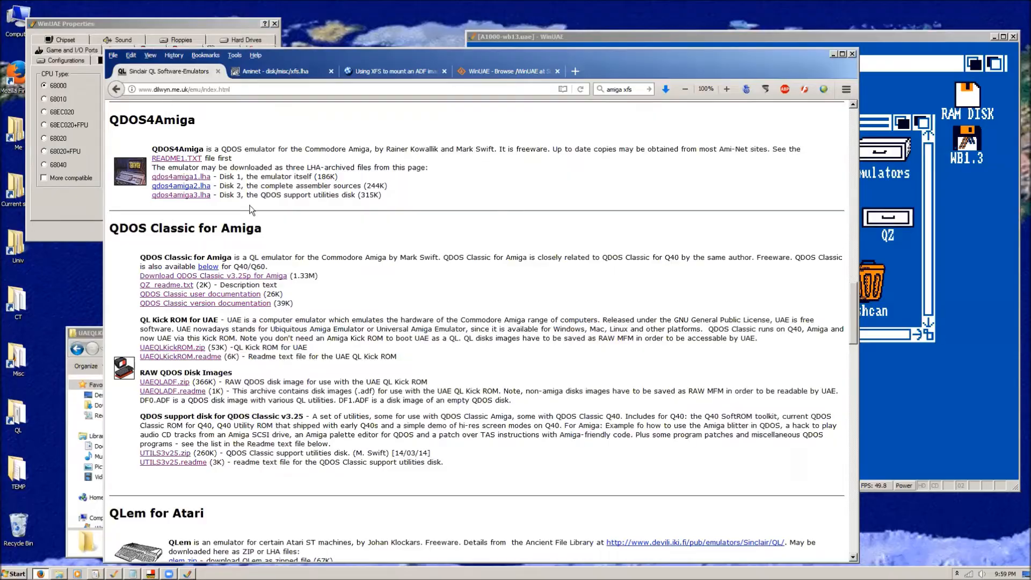
scroll(248, 211, up, 15)
scroll(244, 212, down, 15)
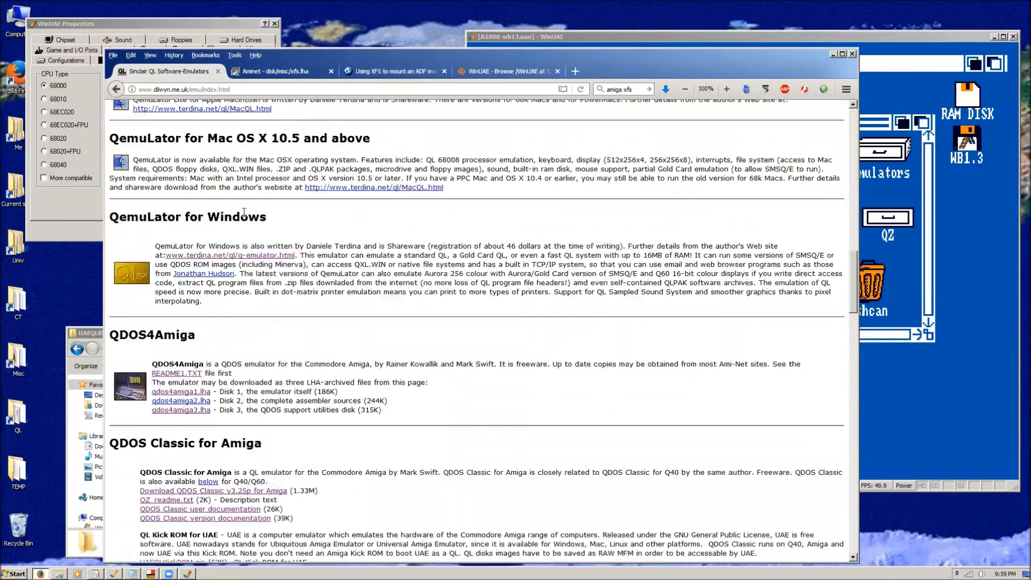
scroll(245, 212, down, 8)
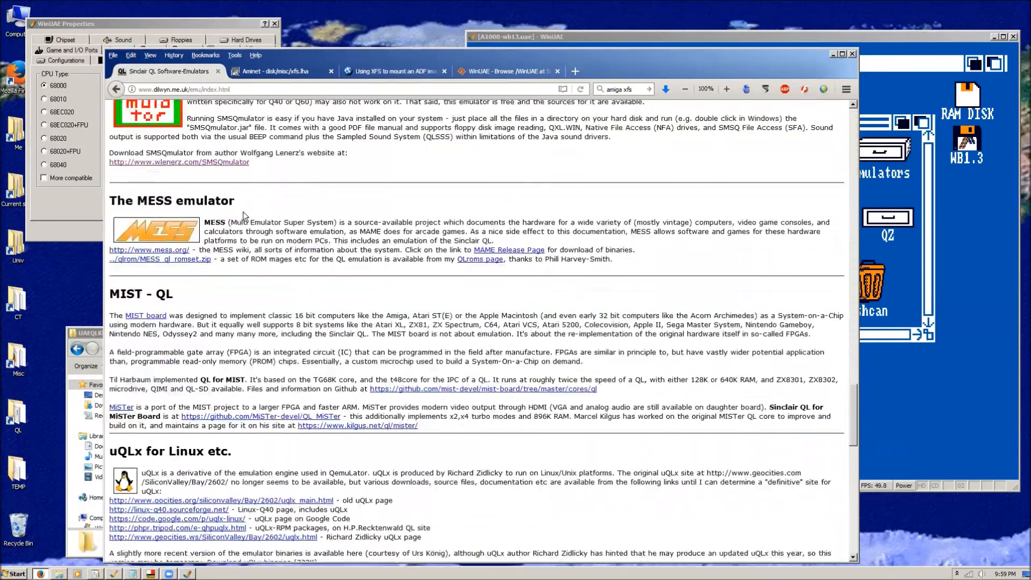
scroll(145, 109, up, 15)
Go back to the QL downloads index, view its ZX81 emulator section, and return to the index.
click(118, 89)
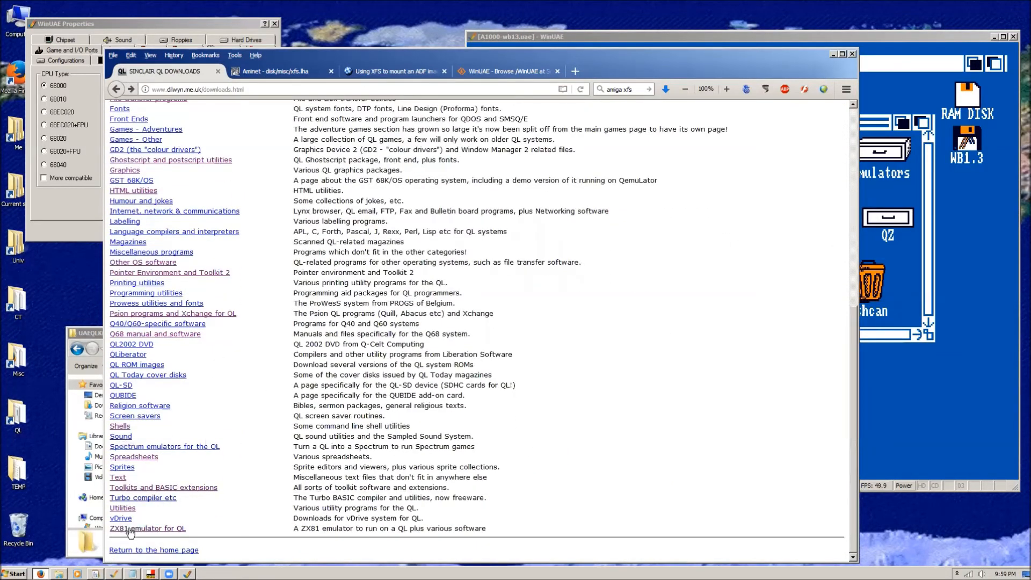
click(129, 529)
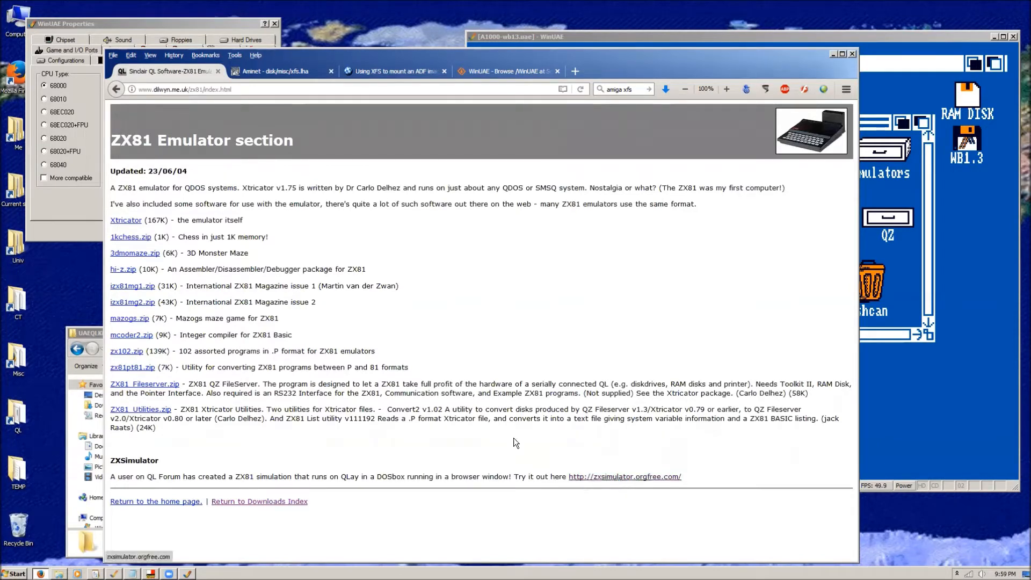
click(116, 89)
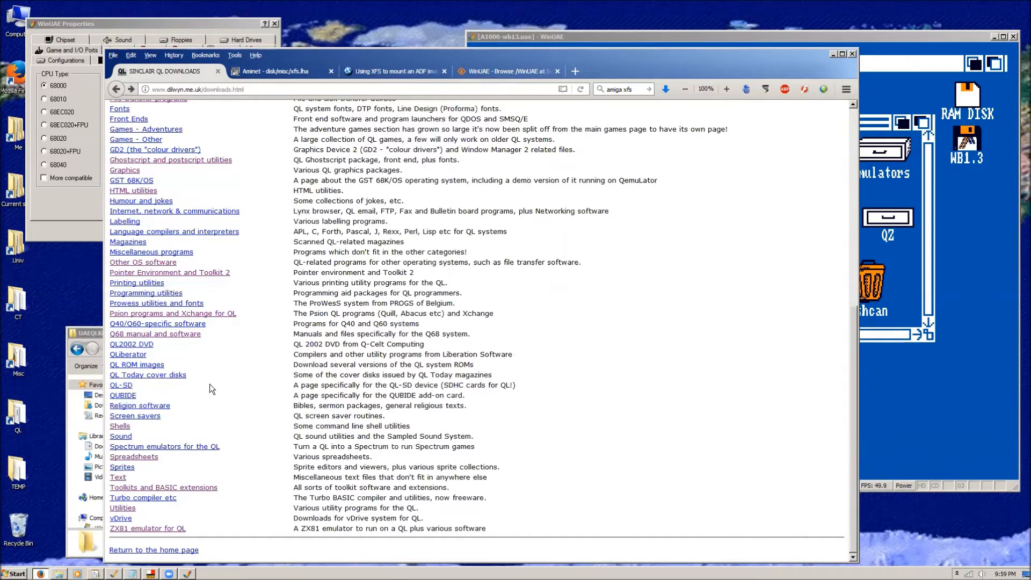
Reopen the Emulators page, view the contents of the UAEQLADF.zip raw QDOS disk image archive, and close its window.
scroll(209, 384, up, 4)
click(132, 201)
scroll(187, 380, down, 20)
scroll(187, 379, down, 15)
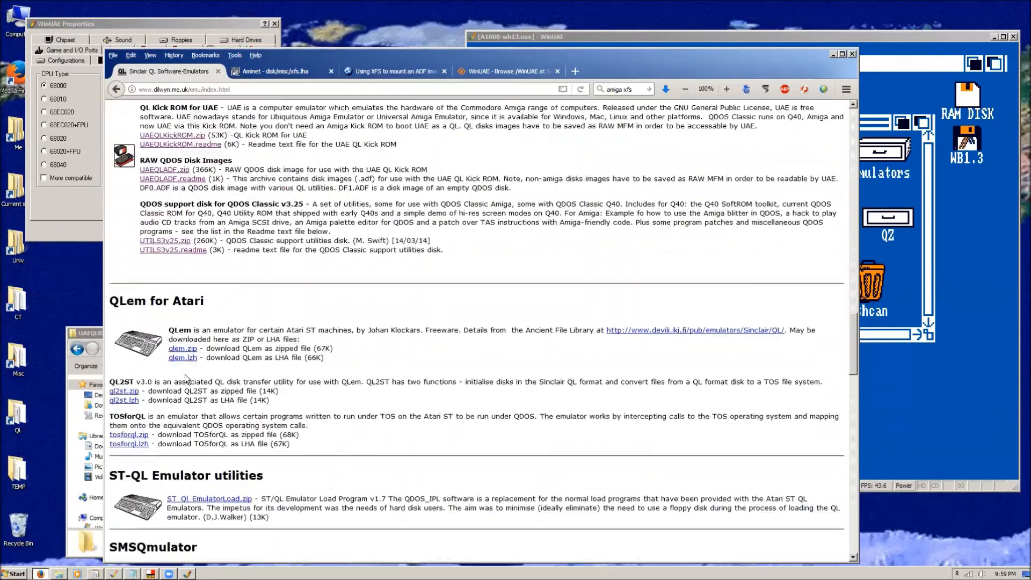
scroll(187, 380, up, 10)
scroll(186, 379, up, 6)
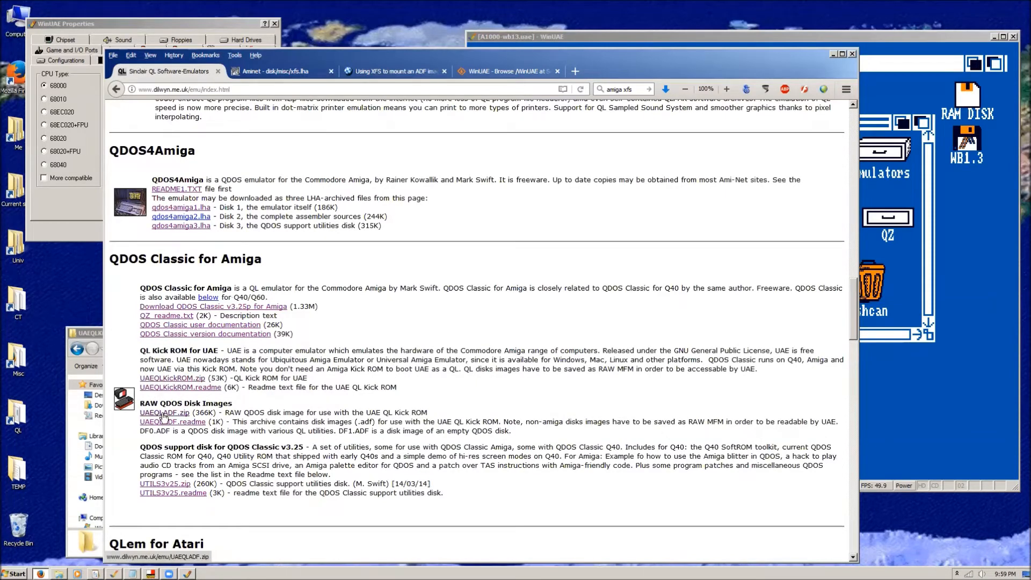
click(164, 414)
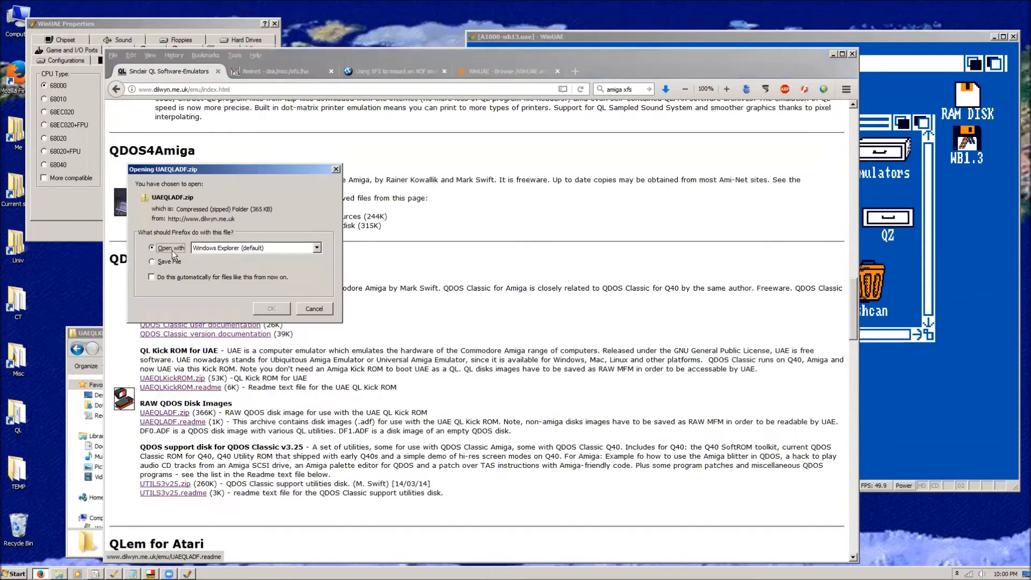
click(272, 309)
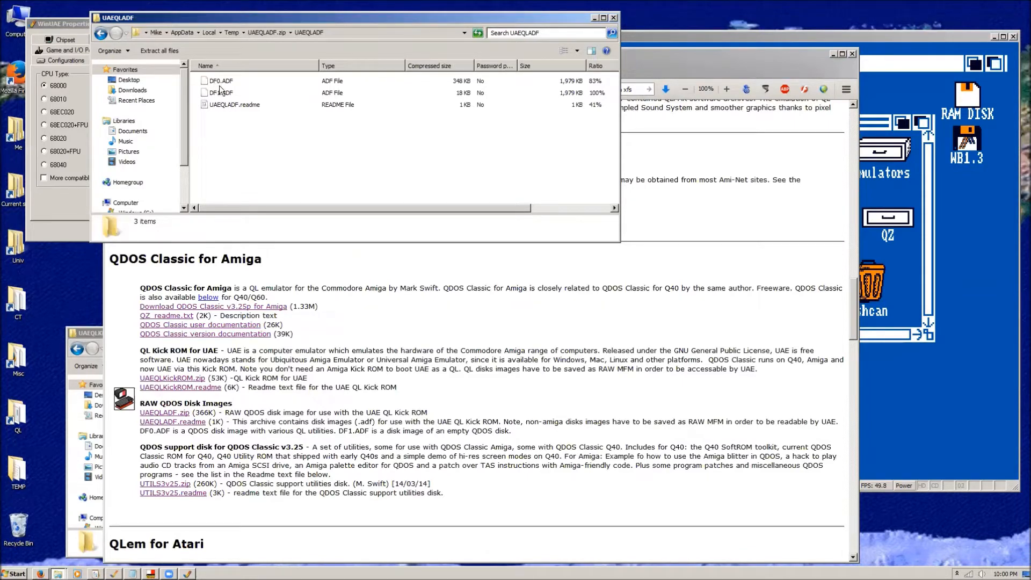
click(613, 18)
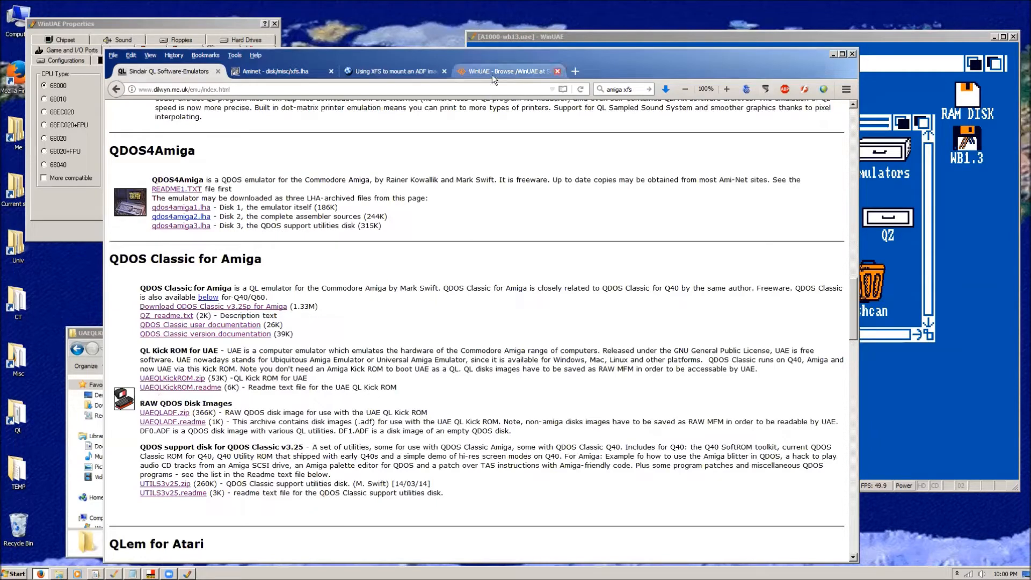
Bring the WinUAE windows back to the front and check the QL configuration's floppy and hard drive settings.
click(93, 334)
click(200, 21)
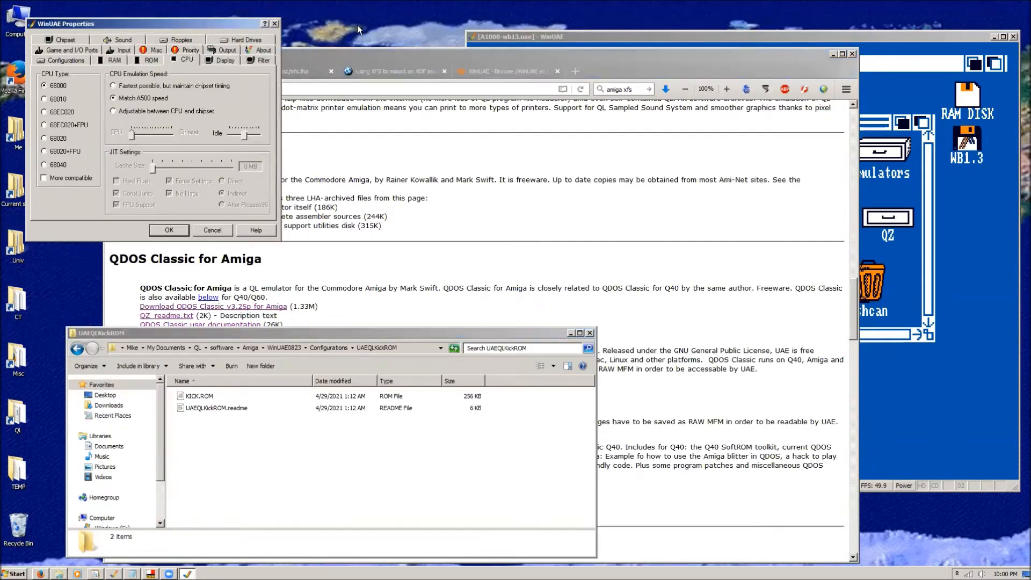
click(507, 35)
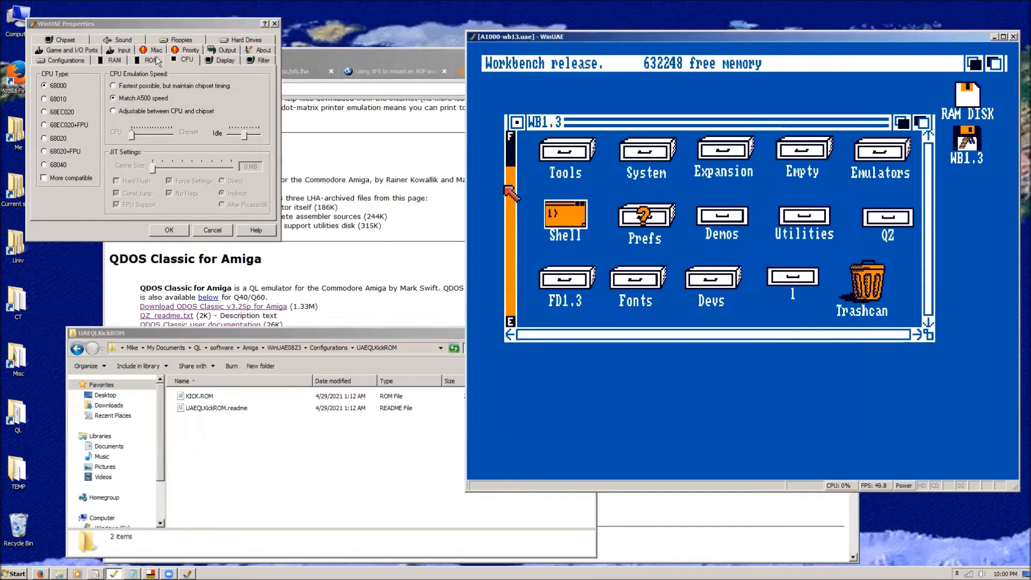
click(173, 41)
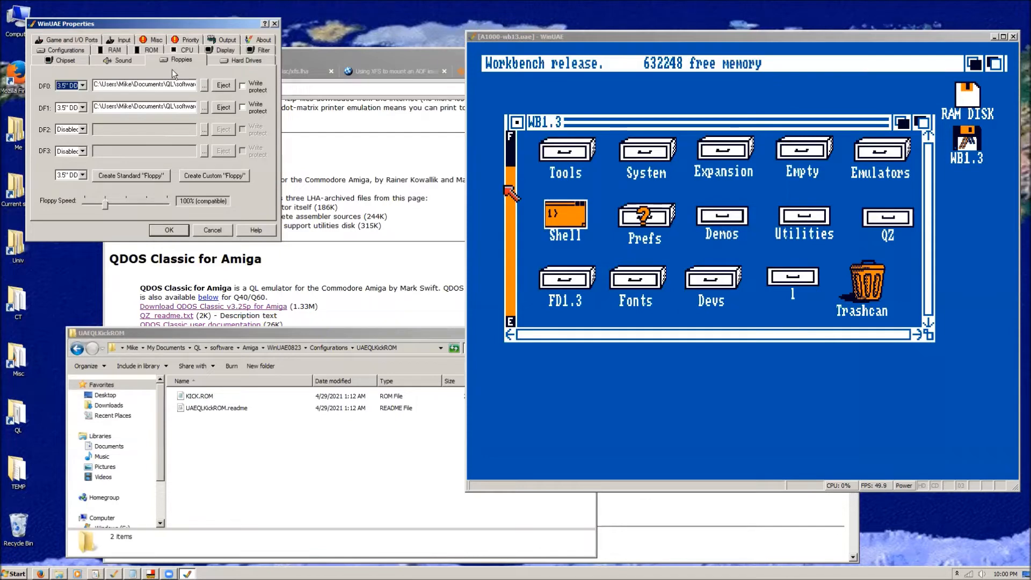
click(236, 59)
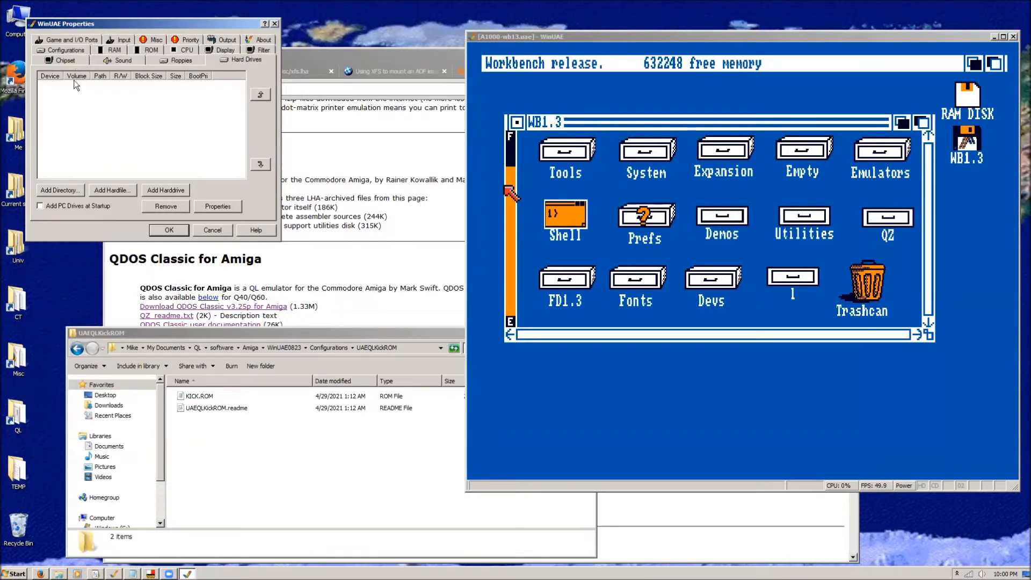
Load the Amiga configuration and check its hard drive settings for comparison.
click(65, 50)
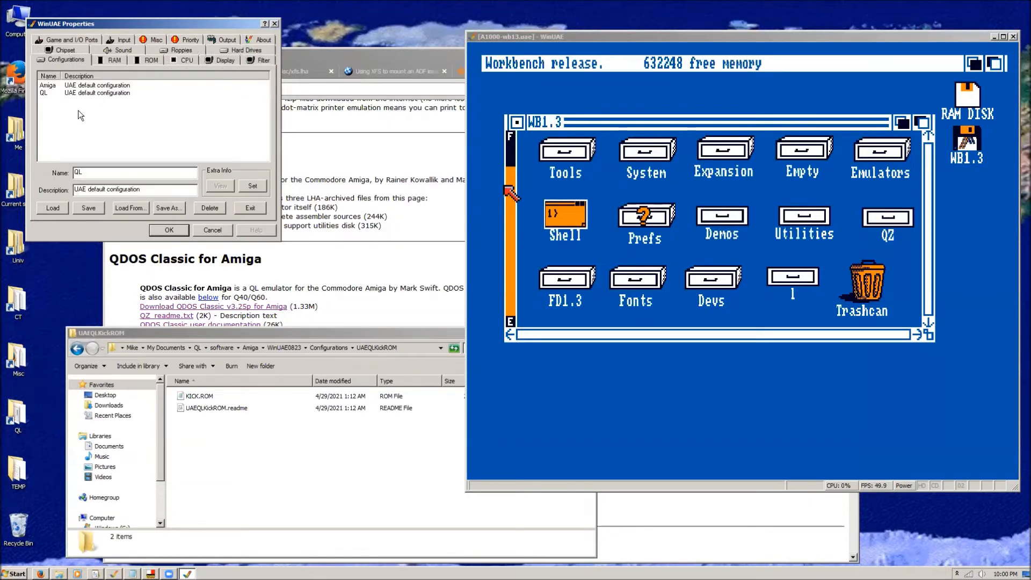
click(45, 85)
click(53, 207)
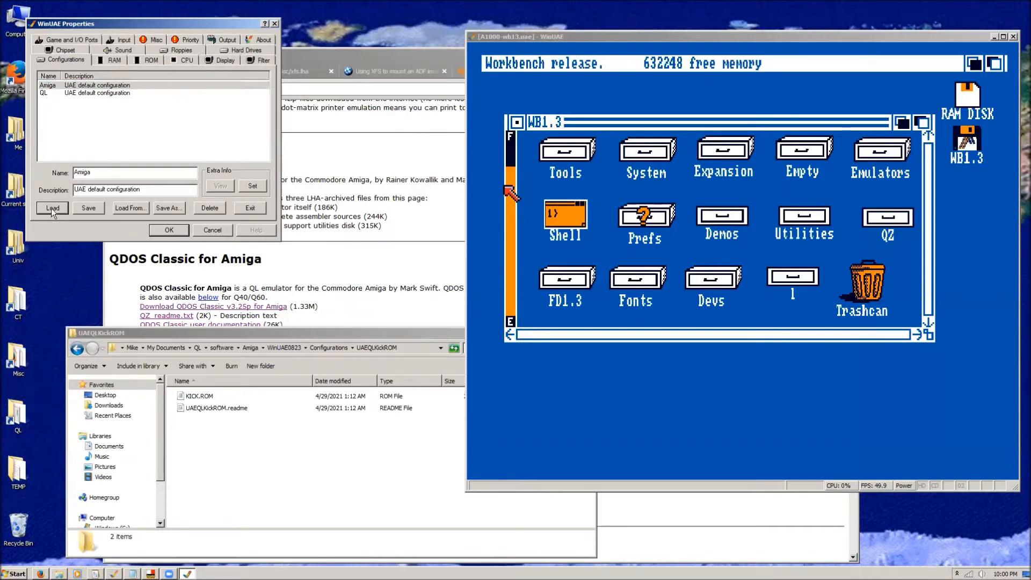
click(239, 49)
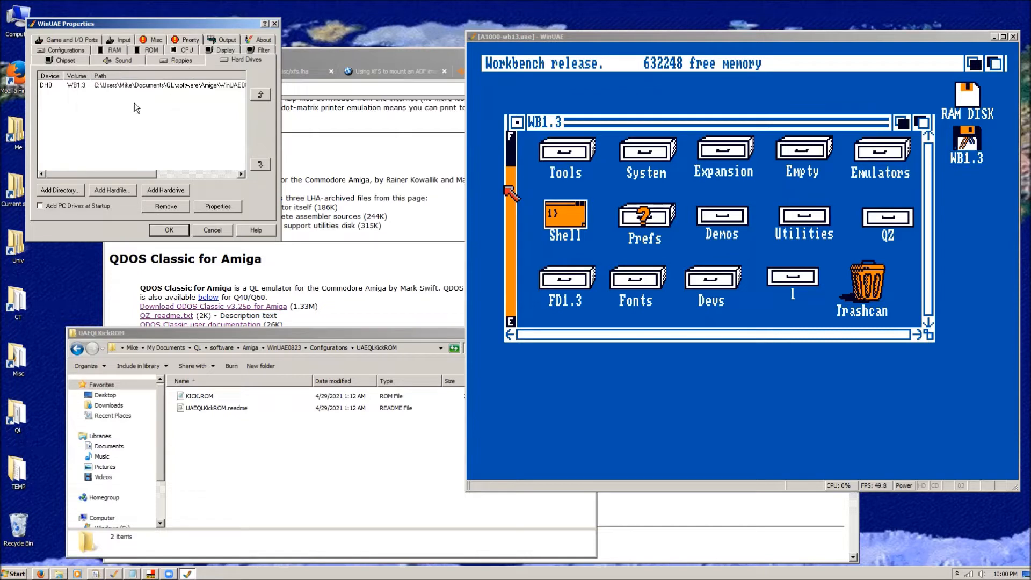
Reload the QL configuration in the older WinUAE.
click(66, 49)
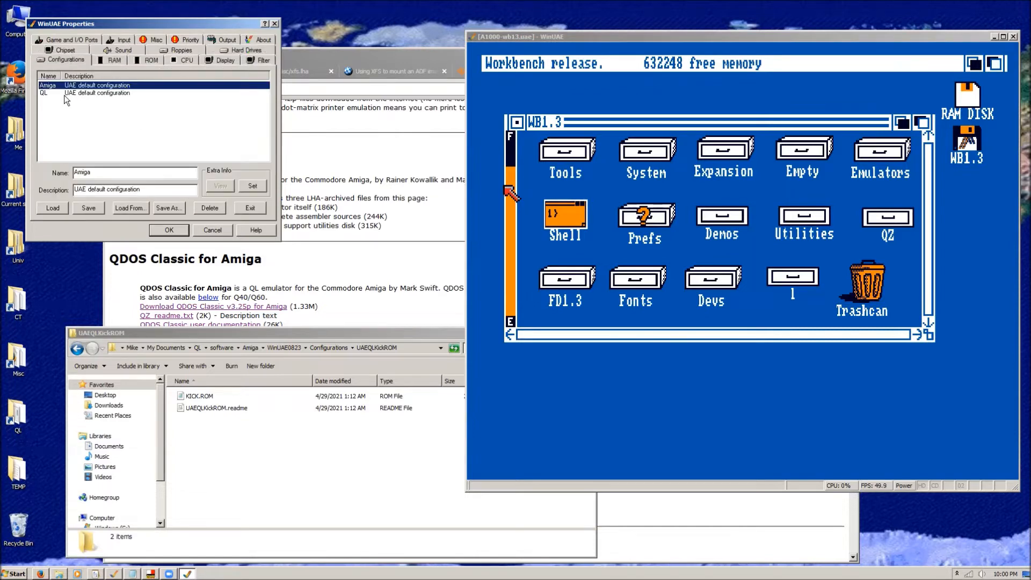
click(64, 94)
click(49, 208)
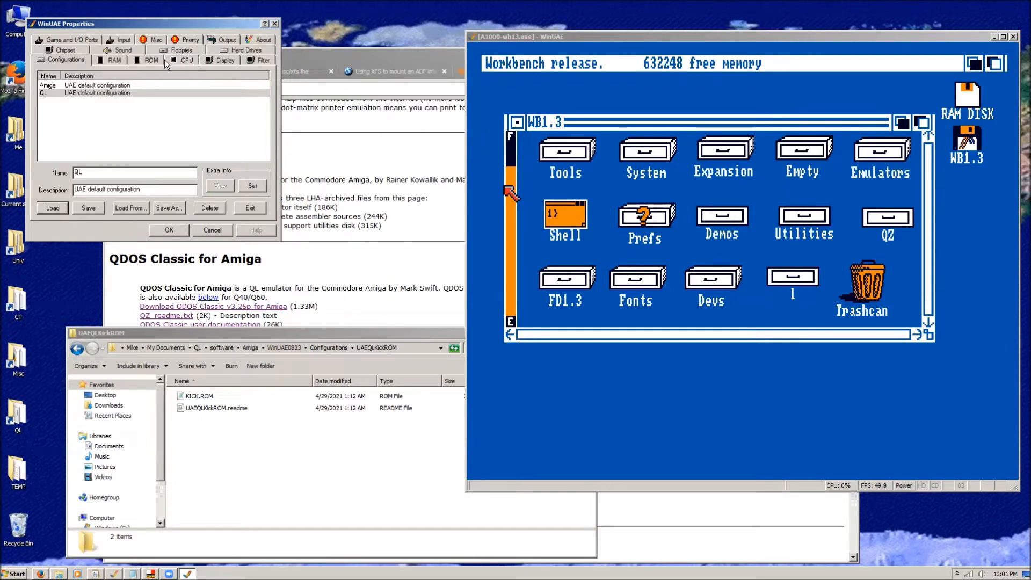
Review the QL configuration's RAM, ROM, floppy and filter settings, and start the emulation with it.
click(112, 61)
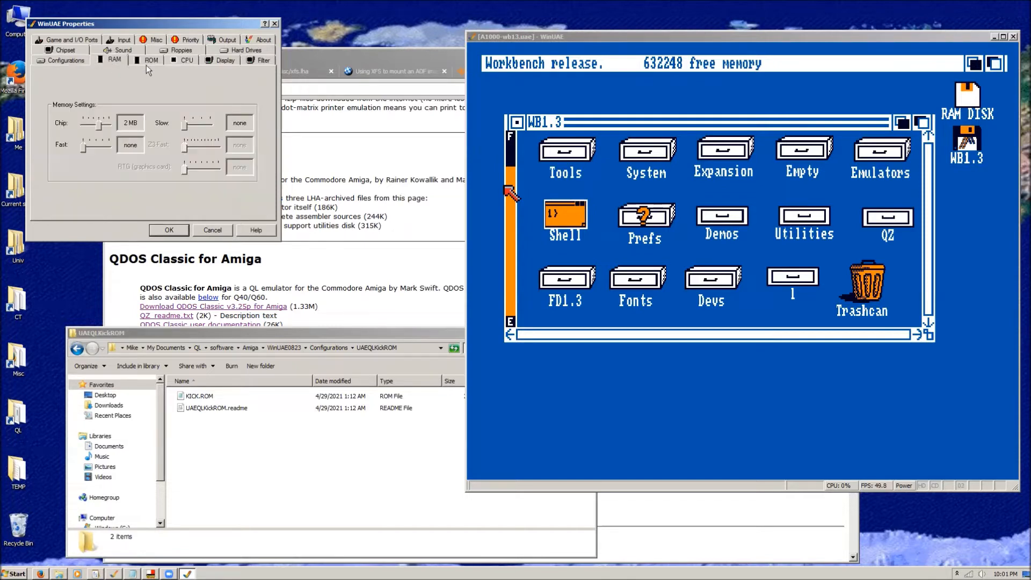
click(150, 60)
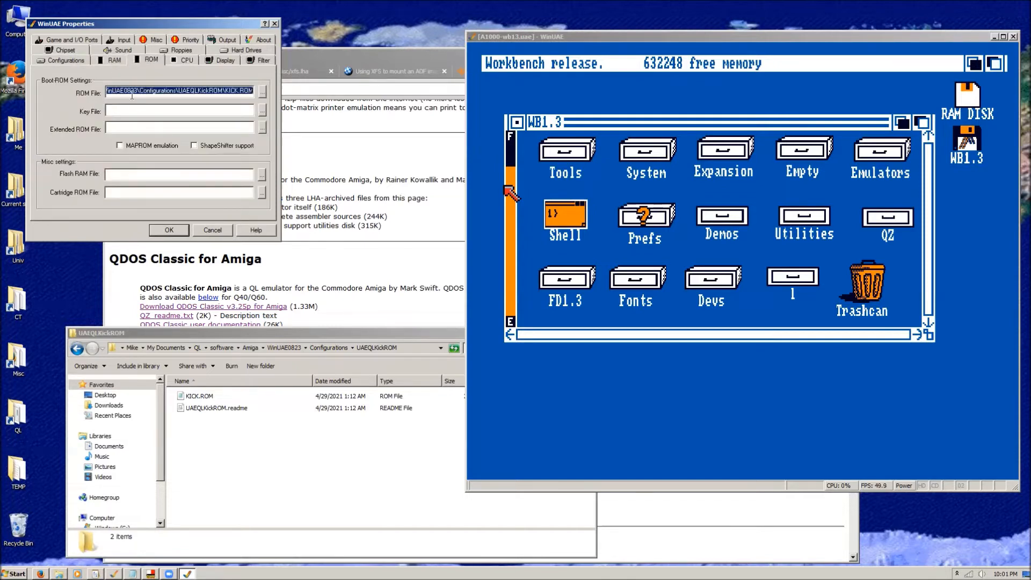
click(192, 51)
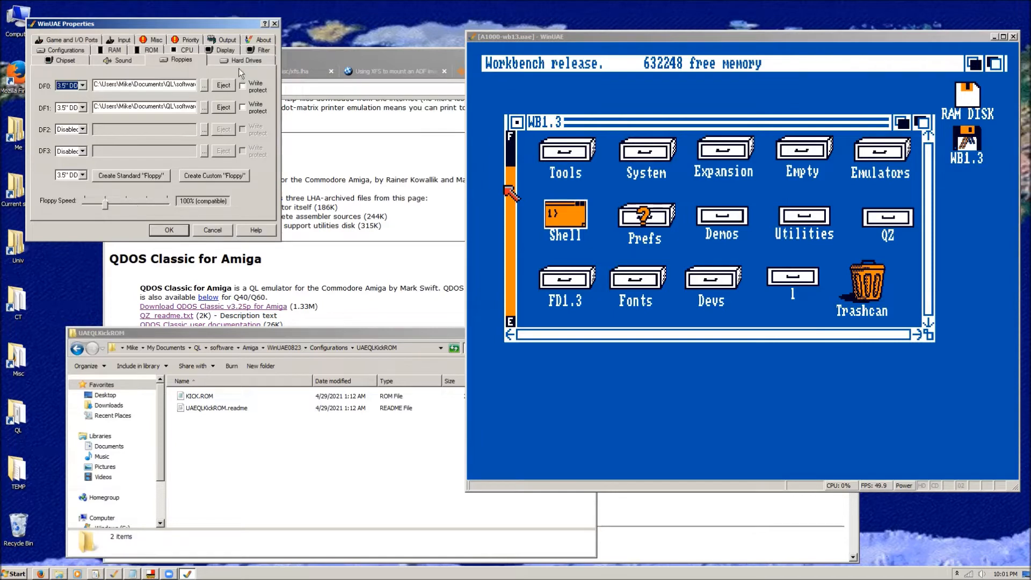
click(262, 51)
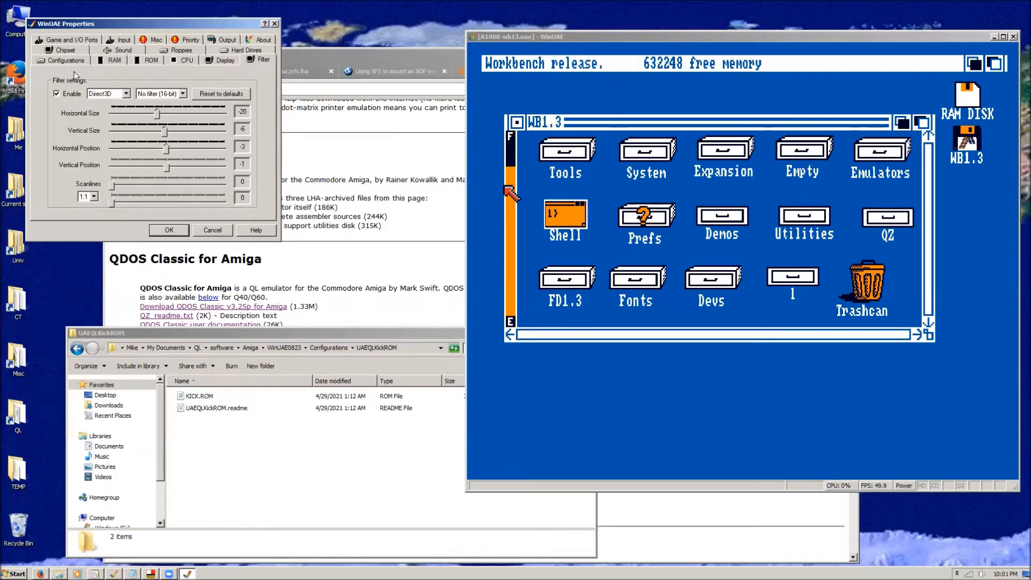
click(170, 230)
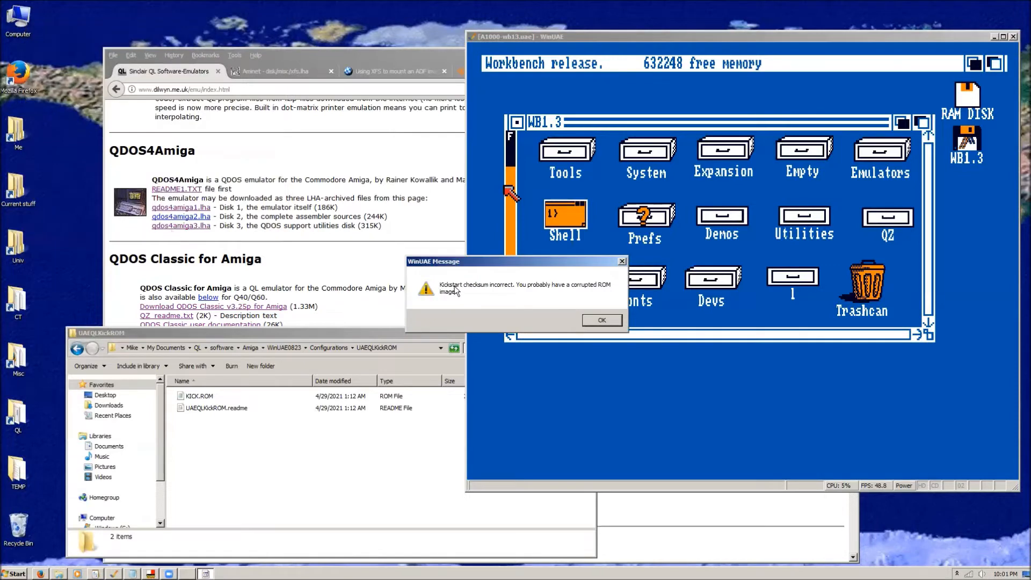
click(601, 320)
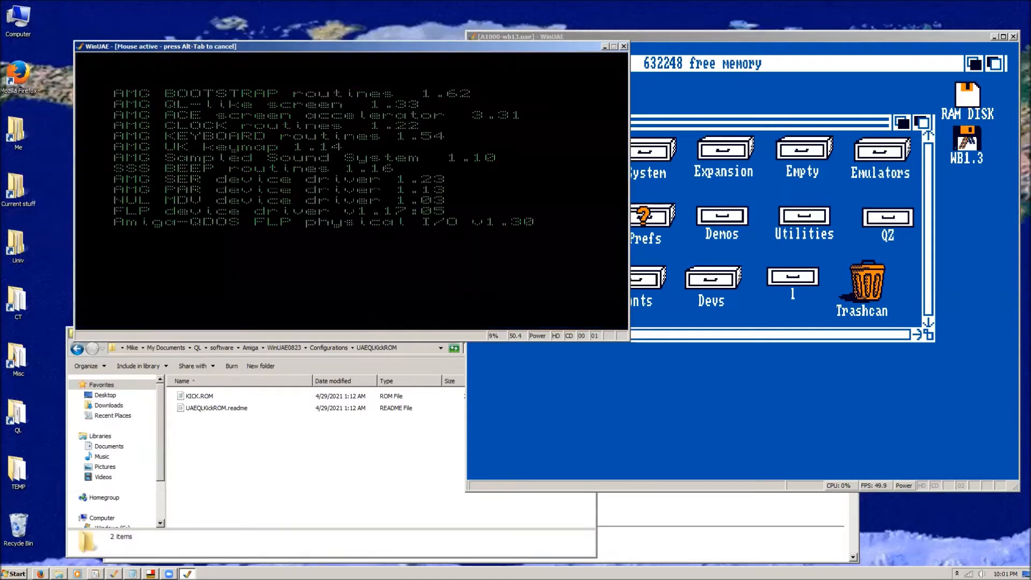
Check the display settings of the running QL emulation and resume it.
key(F12)
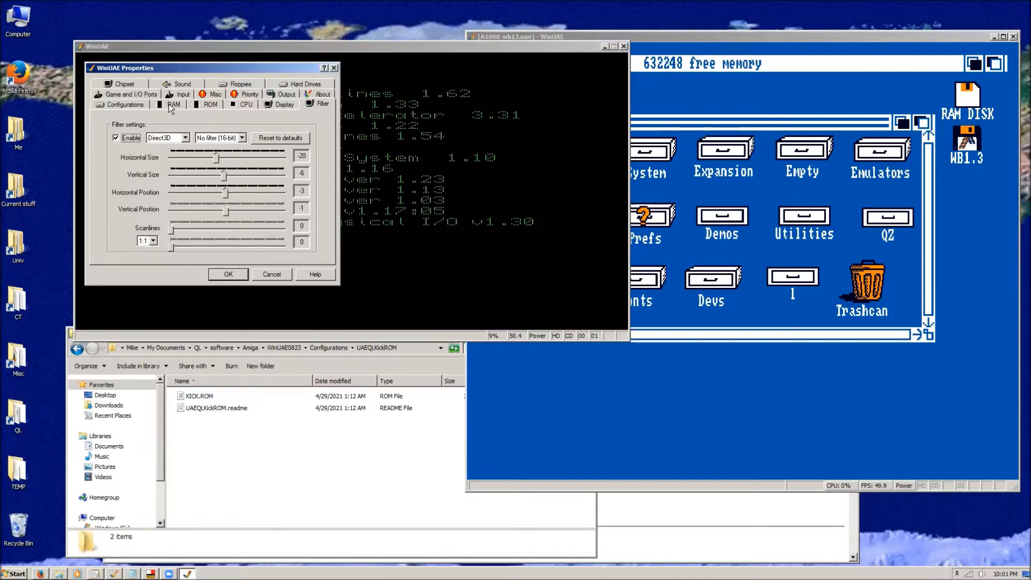
click(279, 102)
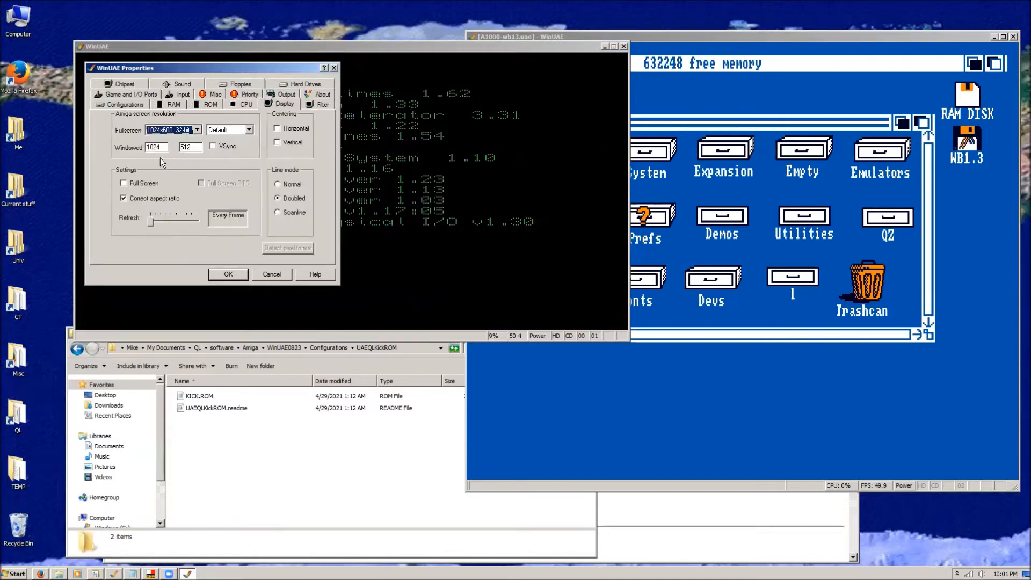
click(228, 275)
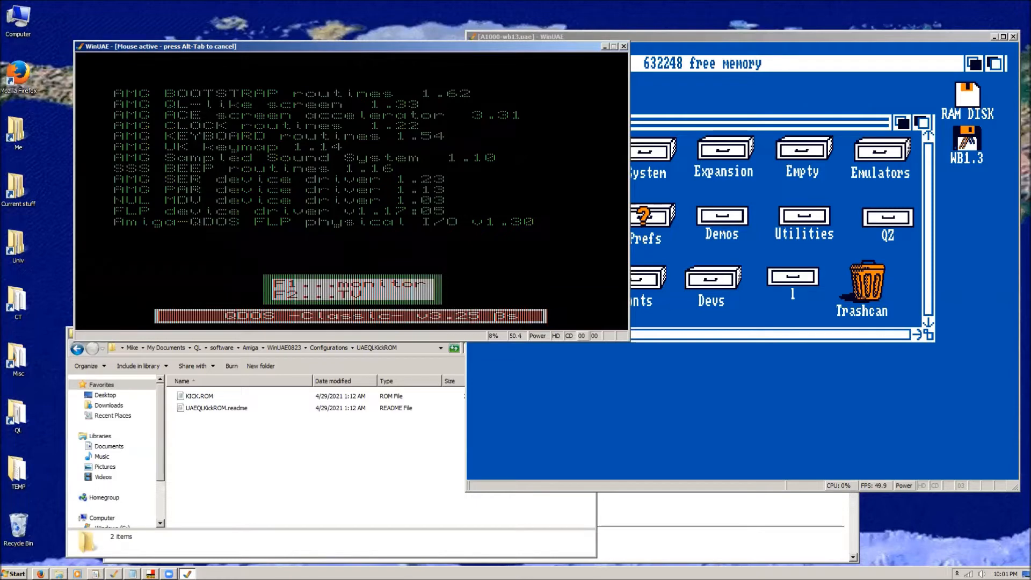
Release the mouse from the emulation, reposition the QL emulator window, and start QDOS in monitor mode.
key(alt+Tab)
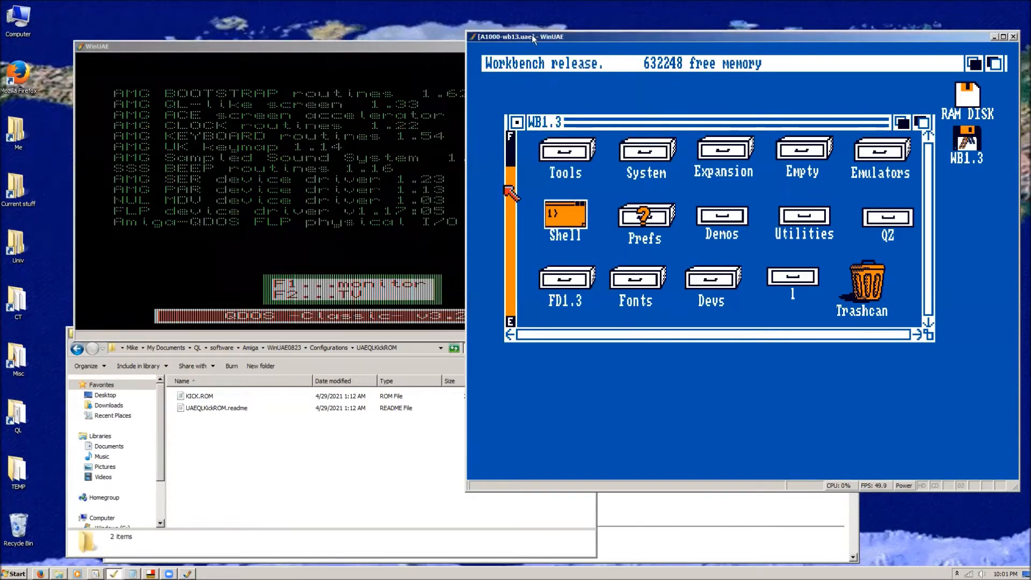
drag(446, 48, 405, 28)
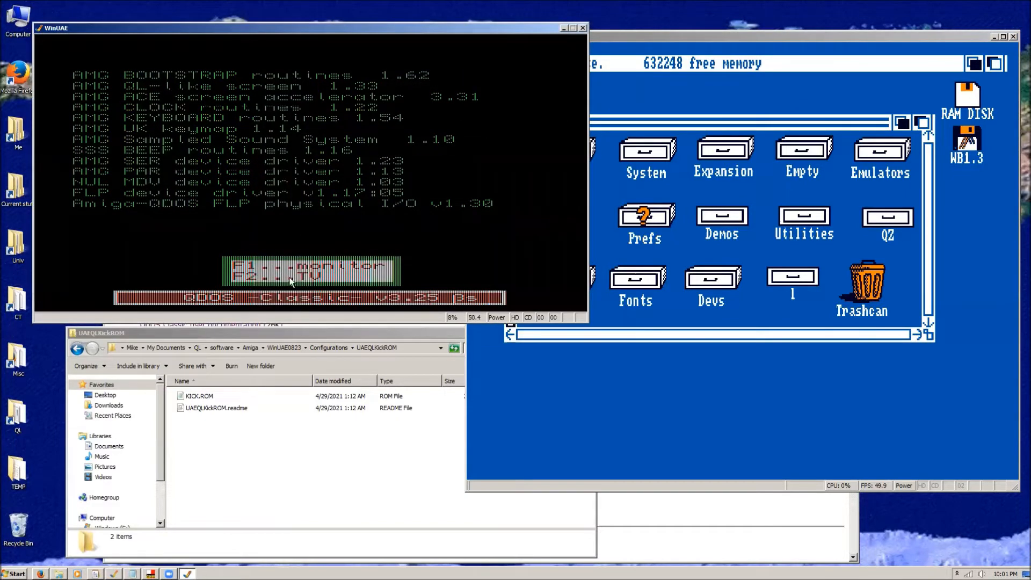
key(F1)
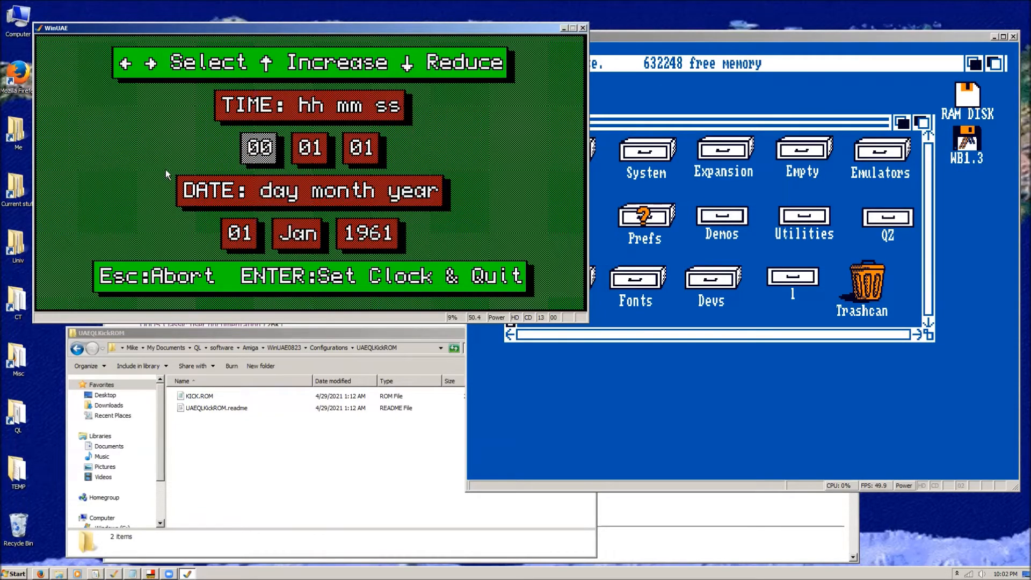
Set the seconds of the QL clock to 59, keep the date at 01 Jan 1961, and apply the clock setting.
key(Right)
key(Right)
key(Down)
key(Down)
key(Right)
key(Right)
key(Right)
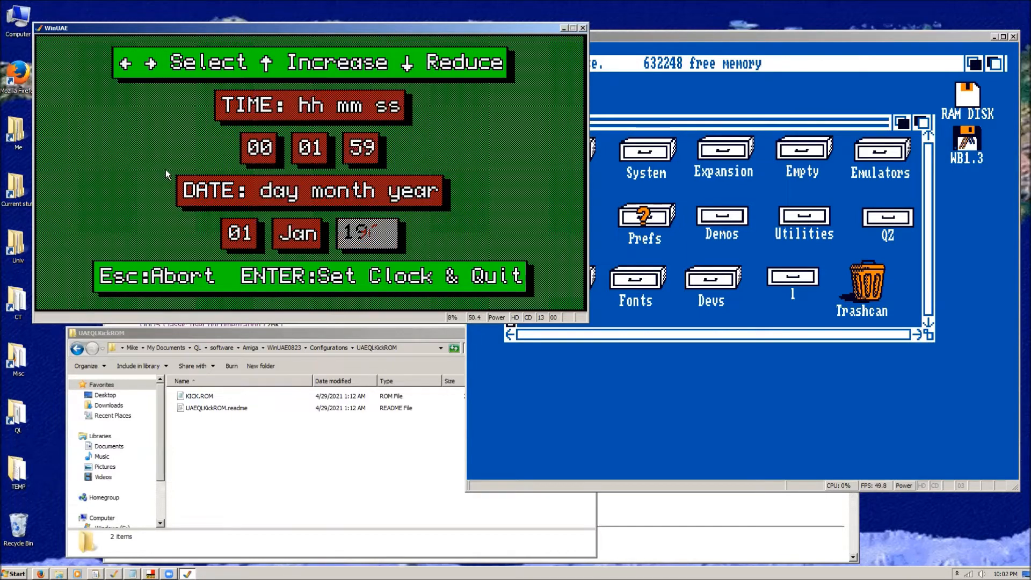
key(Return)
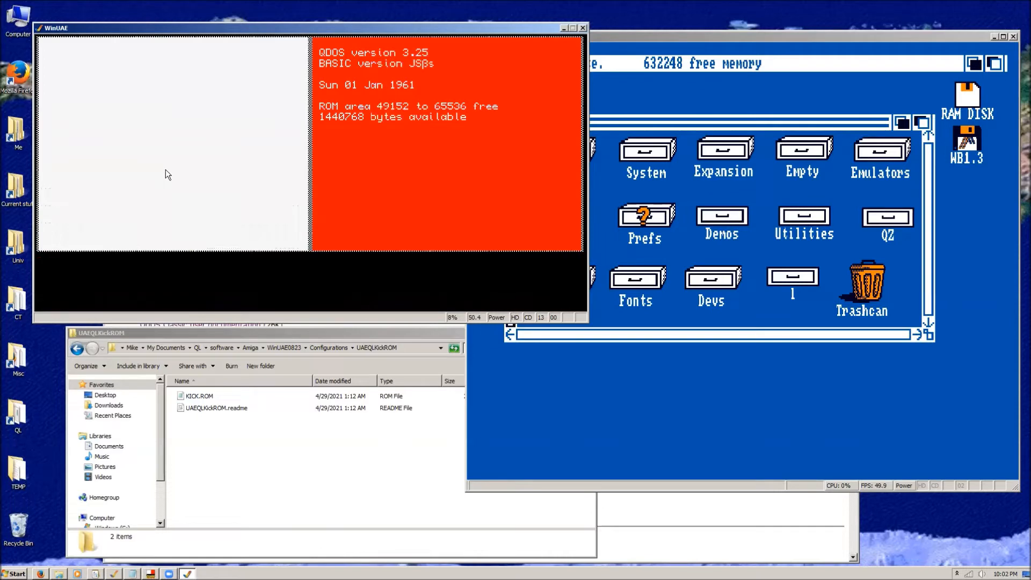
Run the command "mode 4" at the QDOS BASIC prompt.
text(mode )
text(4)
key(Return)
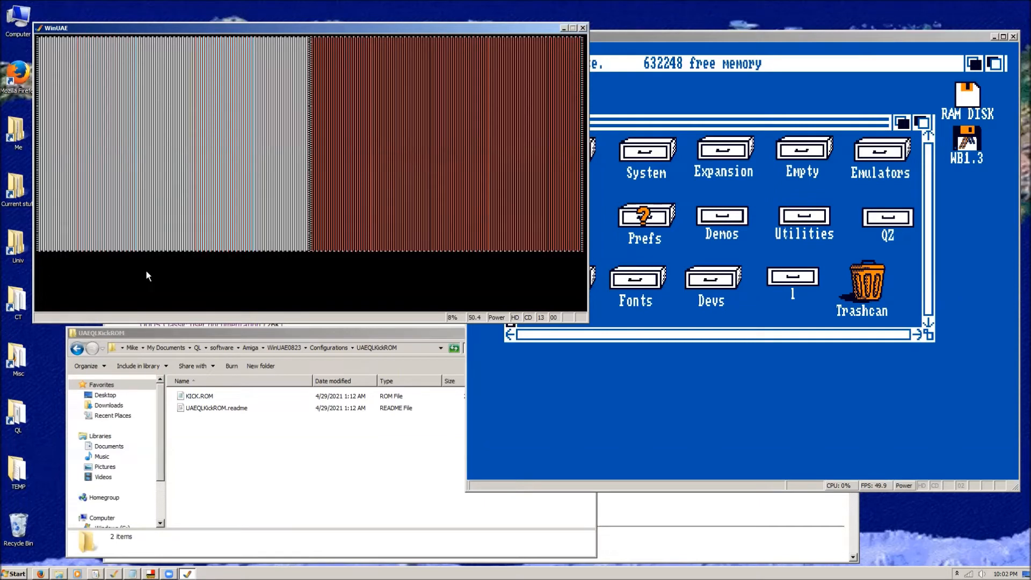
Switch to the QLAY2 emulator, move its window clear of the taskbar, and run the command "mode 4".
click(151, 574)
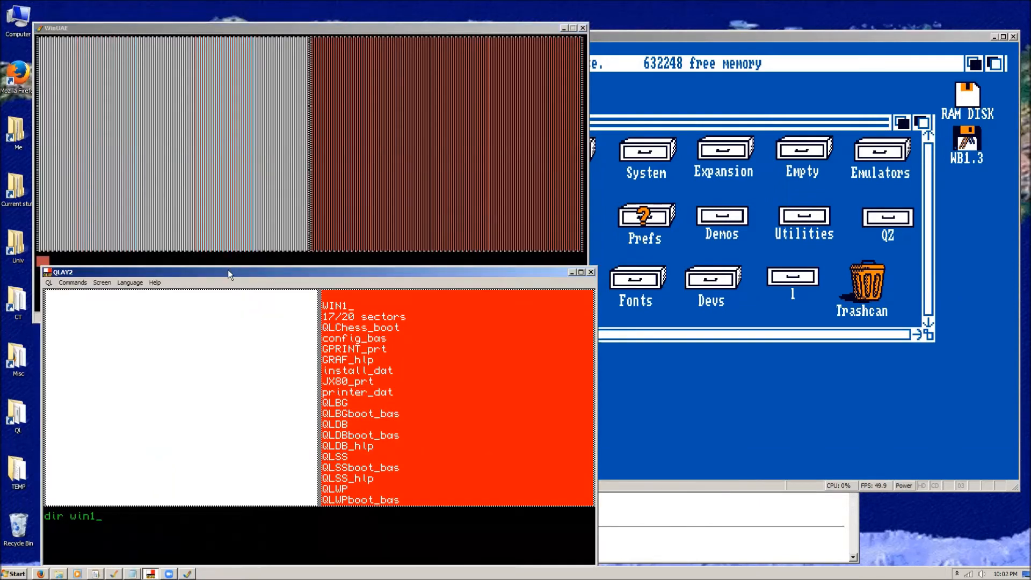
drag(228, 270, 390, 235)
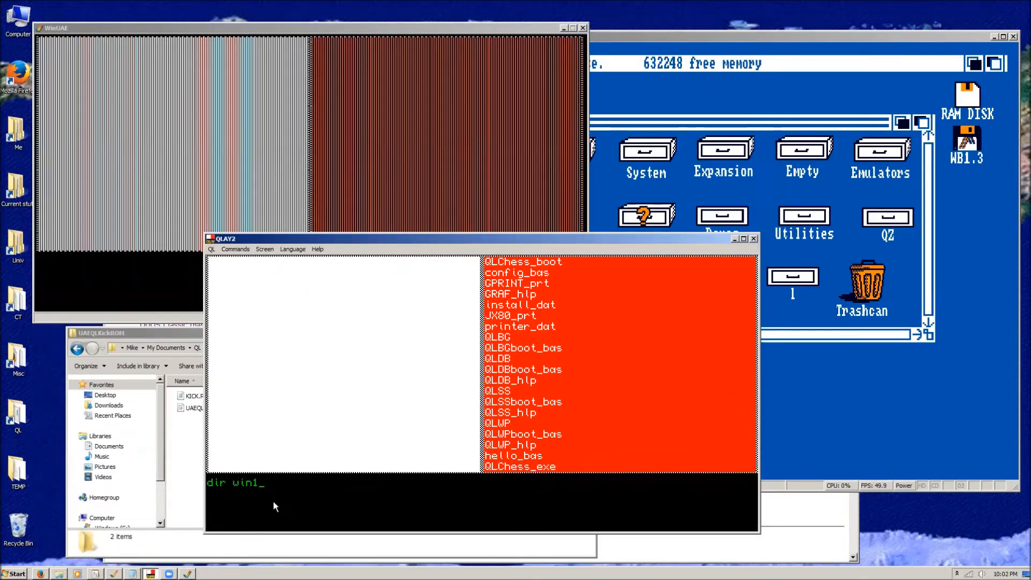
text(mode 4)
key(Return)
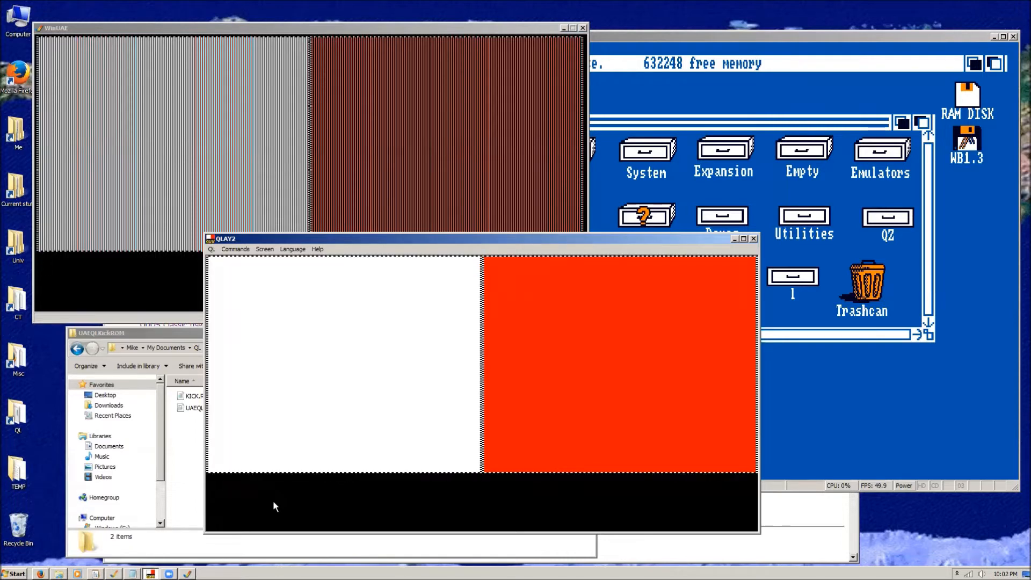
text(mode 4)
key(Return)
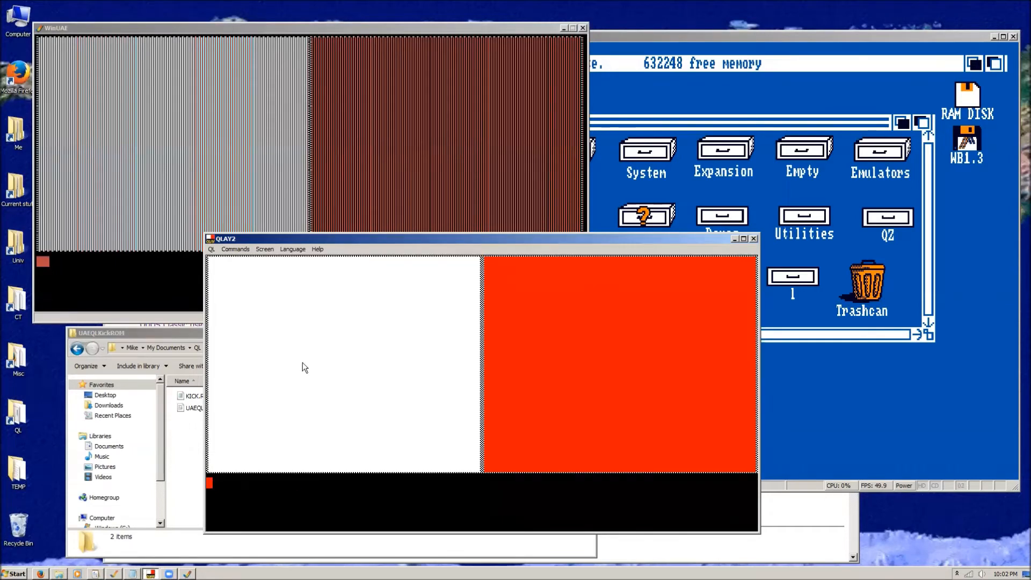
Run the command "mode 4" in the QL emulation running in WinUAE.
click(160, 272)
text(mode 4)
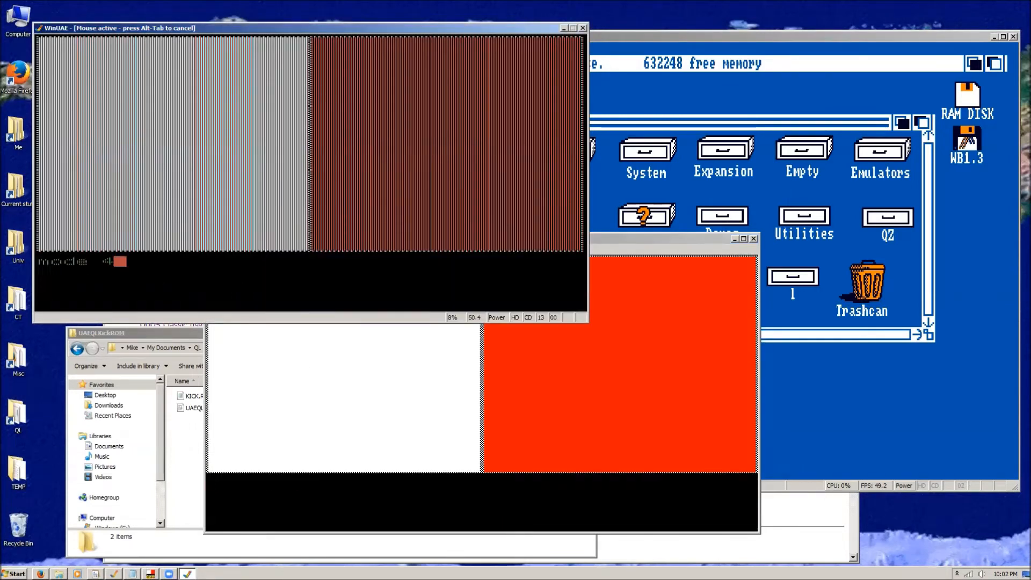
key(Return)
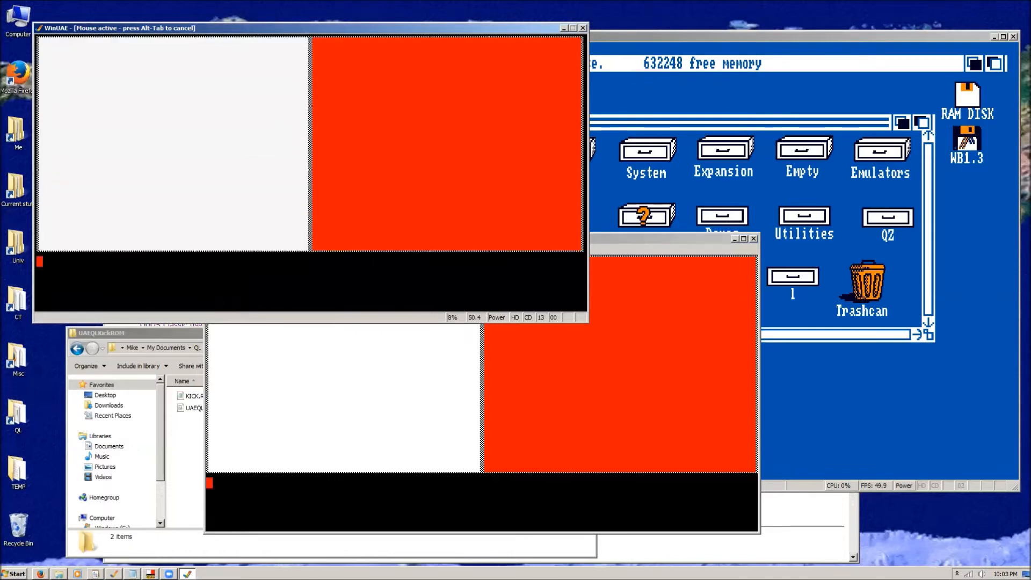
Align the QLAY2 window beneath the WinUAE window to compare the two QL displays, and minimize QLAY2.
key(alt+Tab)
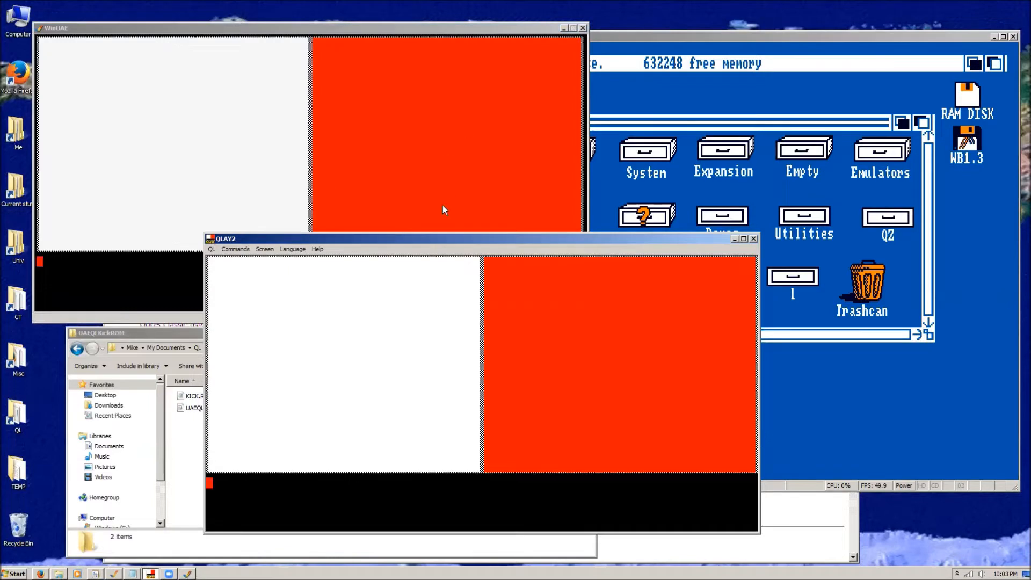
drag(425, 240, 311, 264)
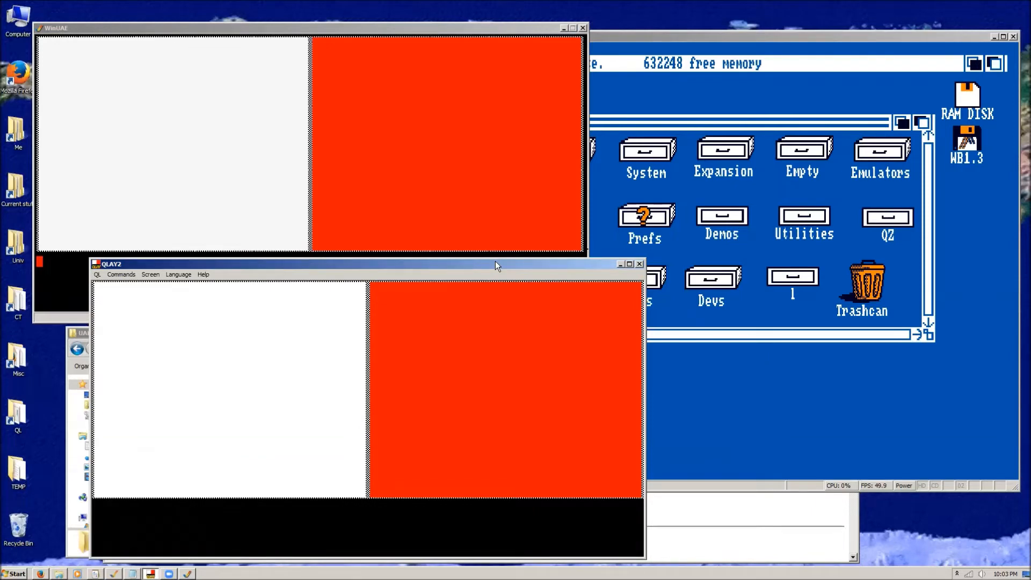
drag(496, 263, 435, 278)
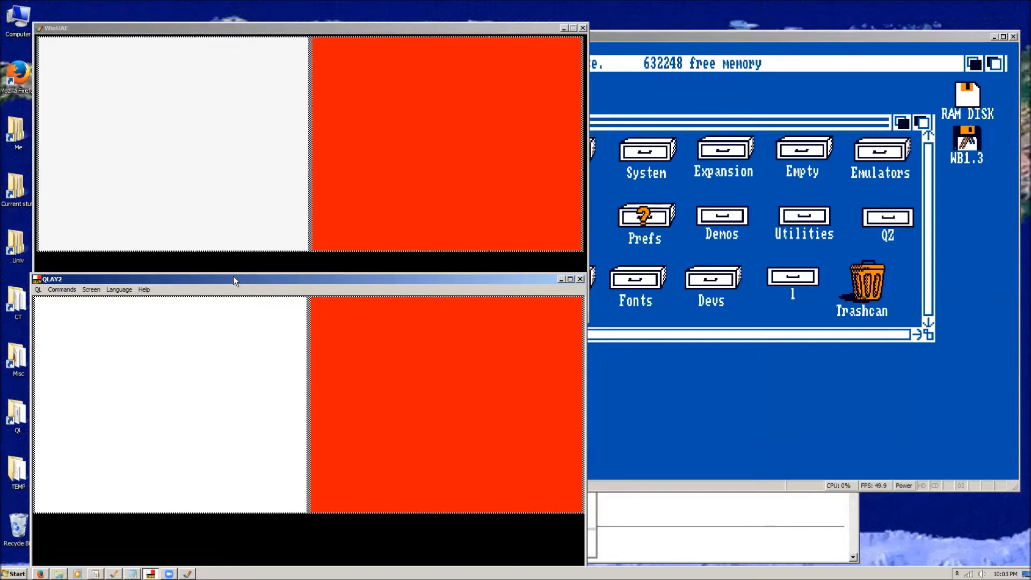
drag(233, 276, 251, 260)
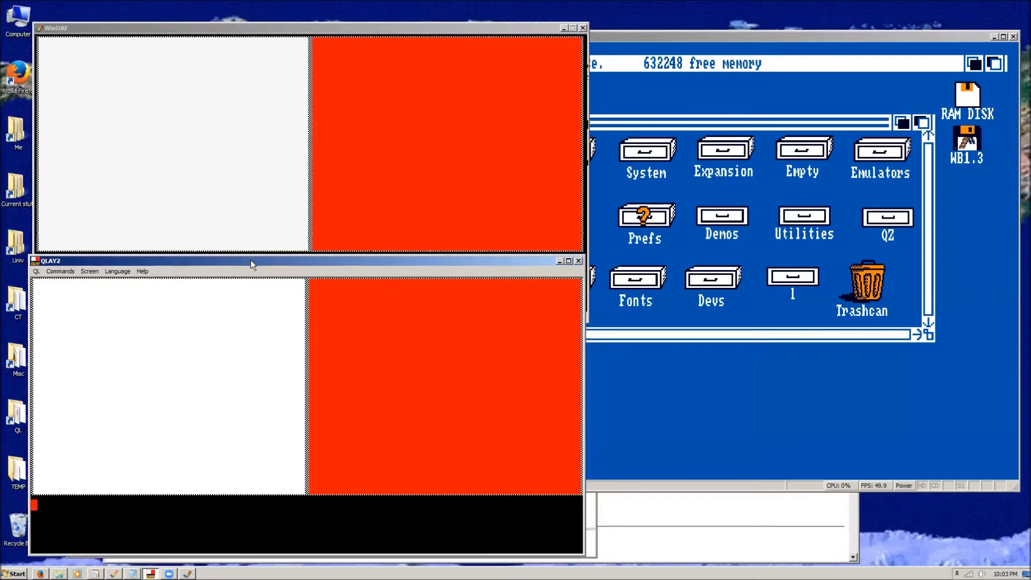
click(559, 261)
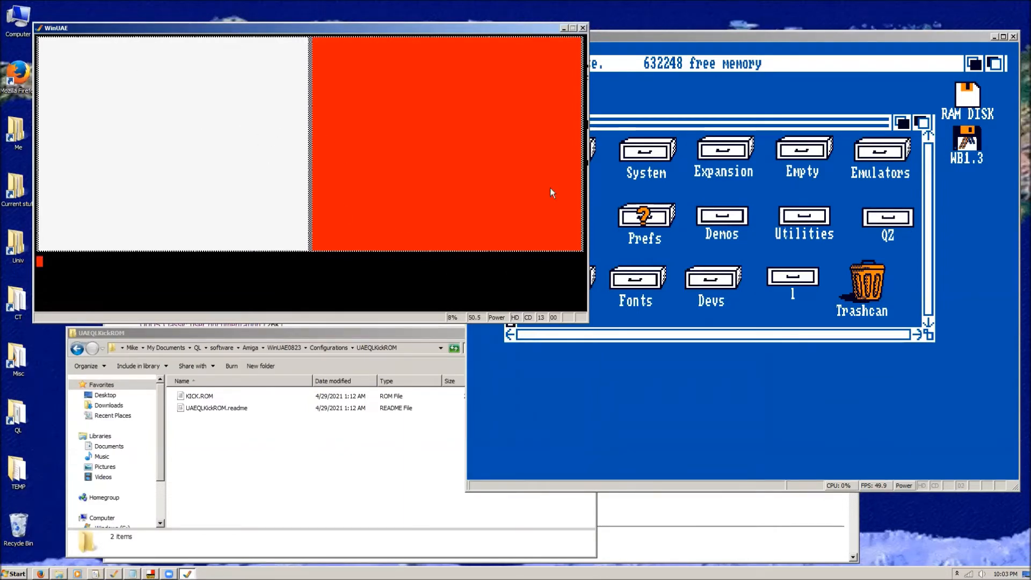
In the A1000 Workbench 1.3 emulation, open the xfs drawer inside Utilities, resize its window, and try to open xfs.guide.
click(678, 34)
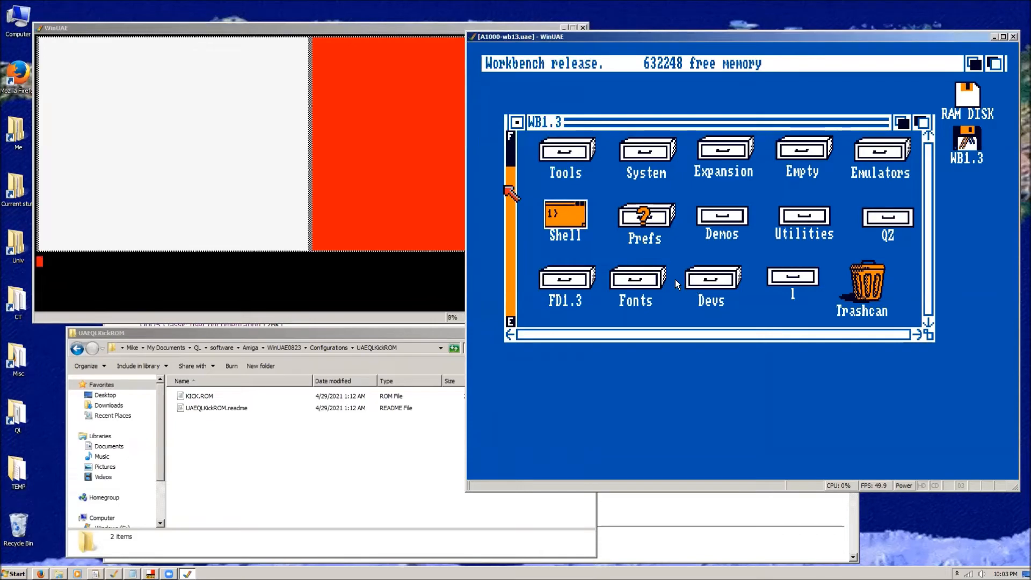
click(789, 231)
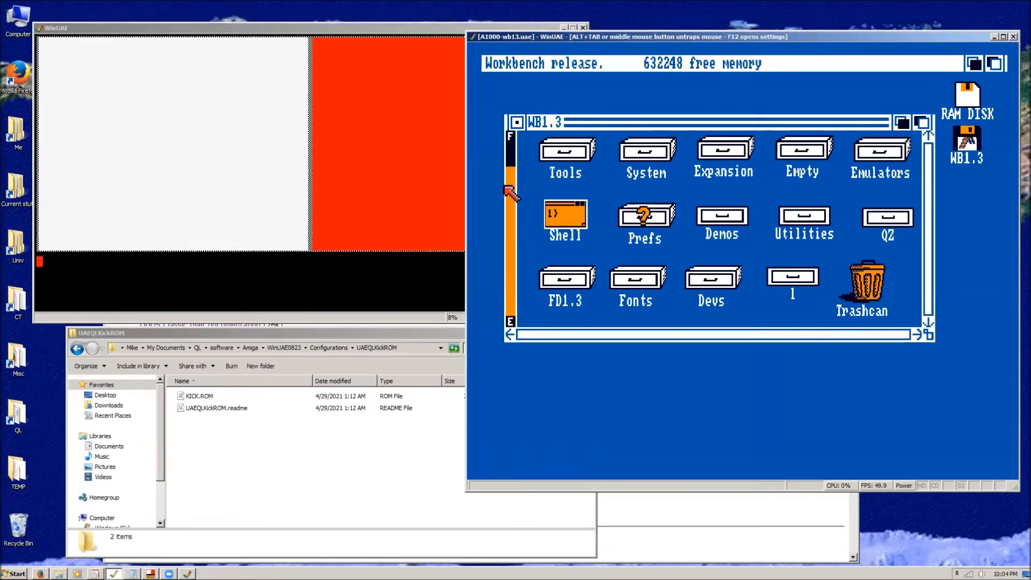
double_click(804, 217)
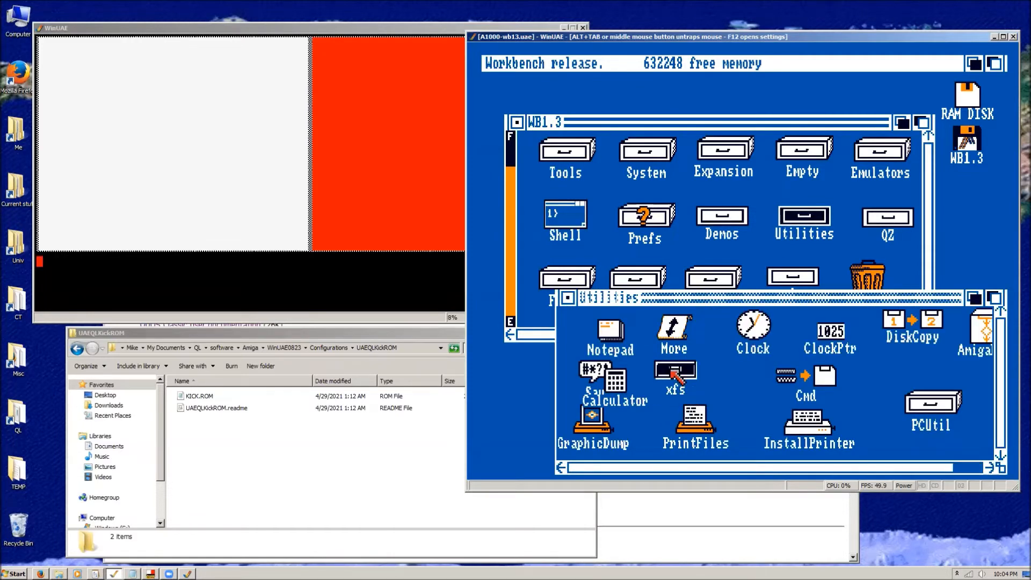
double_click(672, 372)
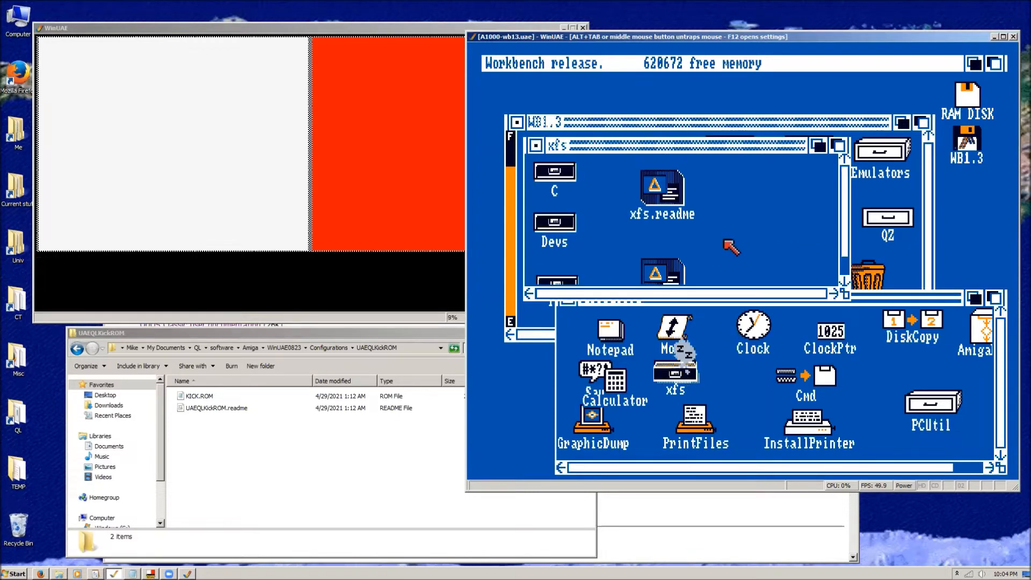
drag(844, 294, 826, 366)
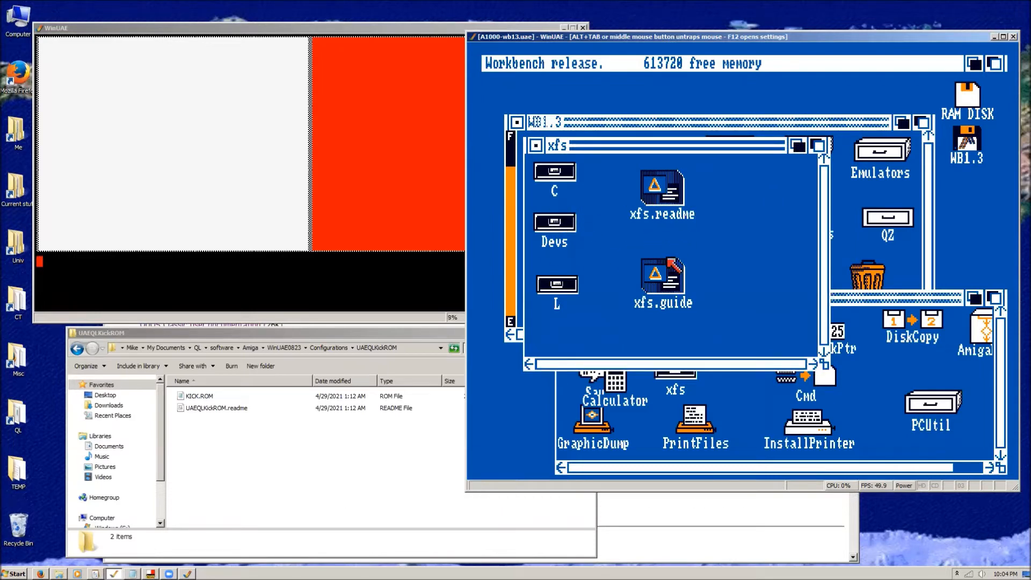
double_click(665, 273)
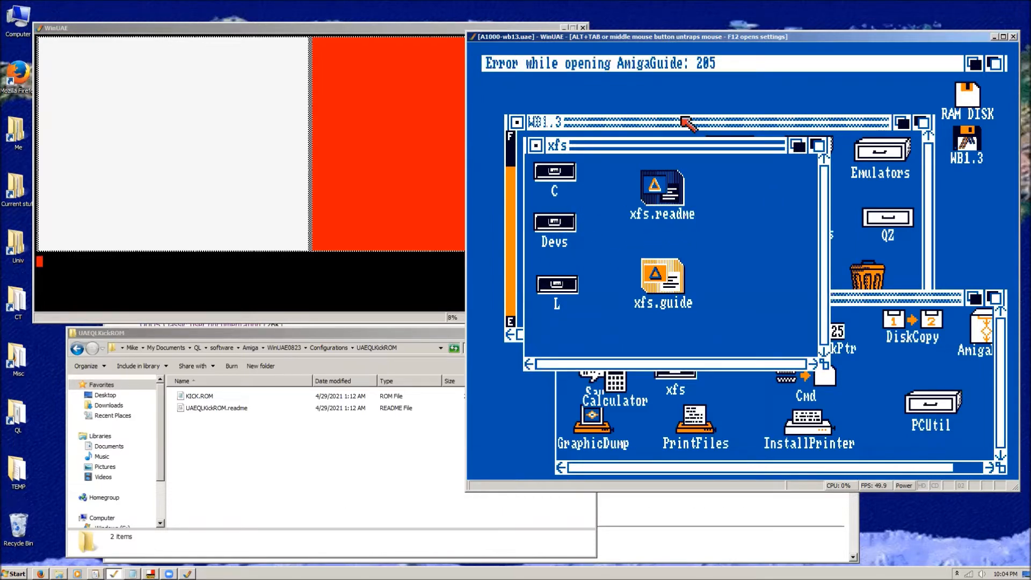
click(705, 257)
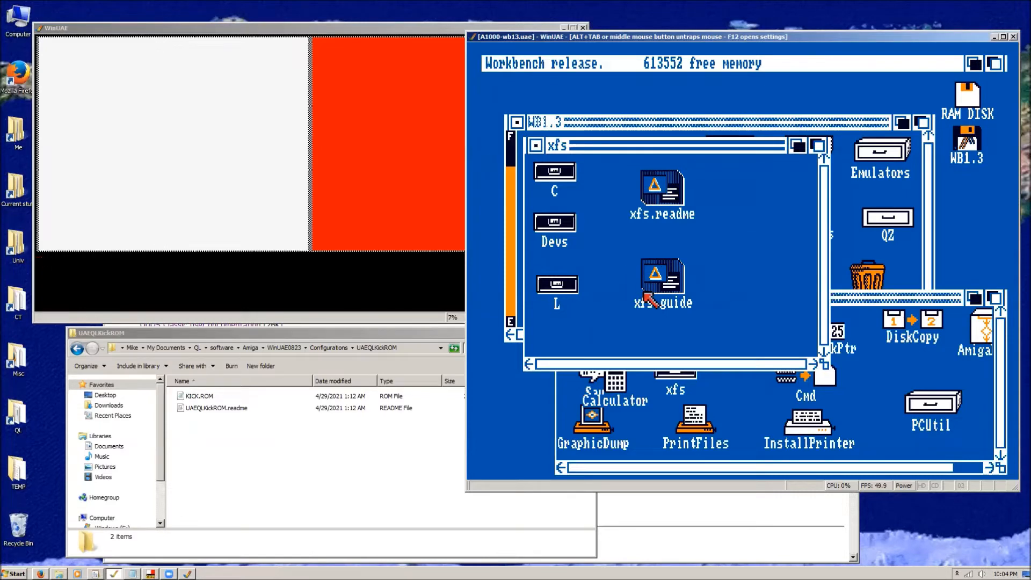
Switch to Firefox and examine the forum thread "Using XFS to mount an ADF image from the shell" for the file-copying instructions.
key(alt+Tab)
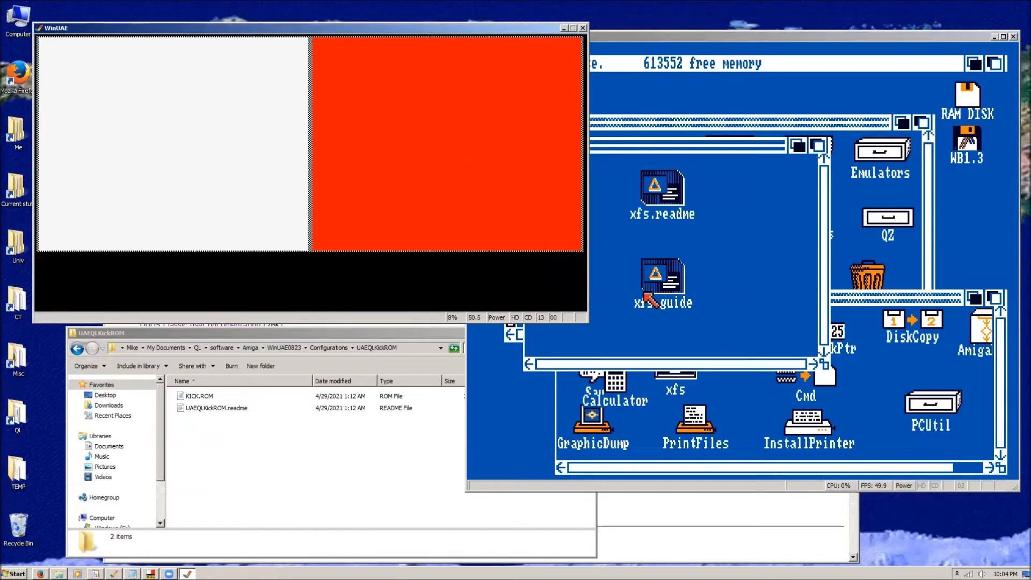
key(alt+Tab)
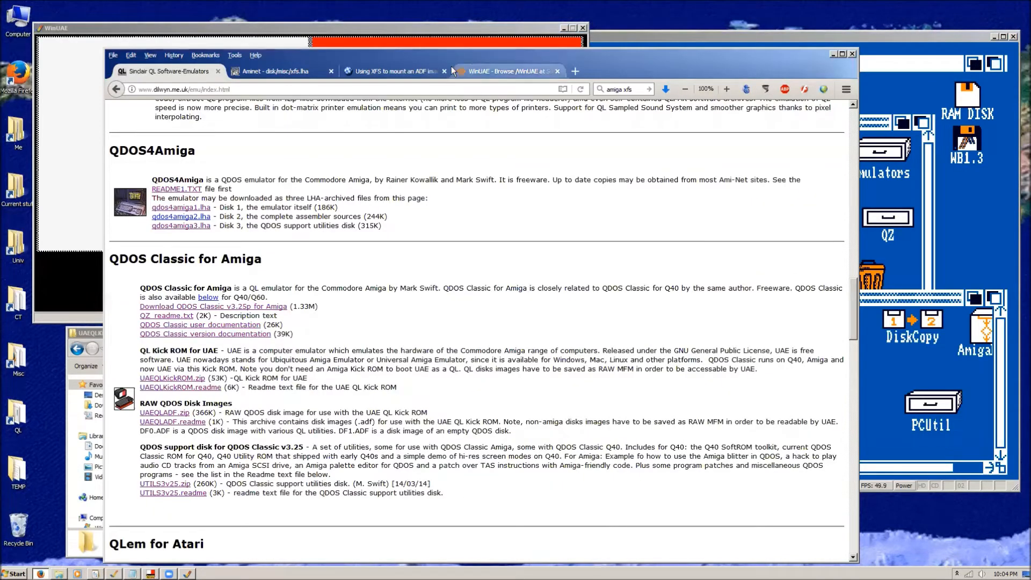
click(372, 69)
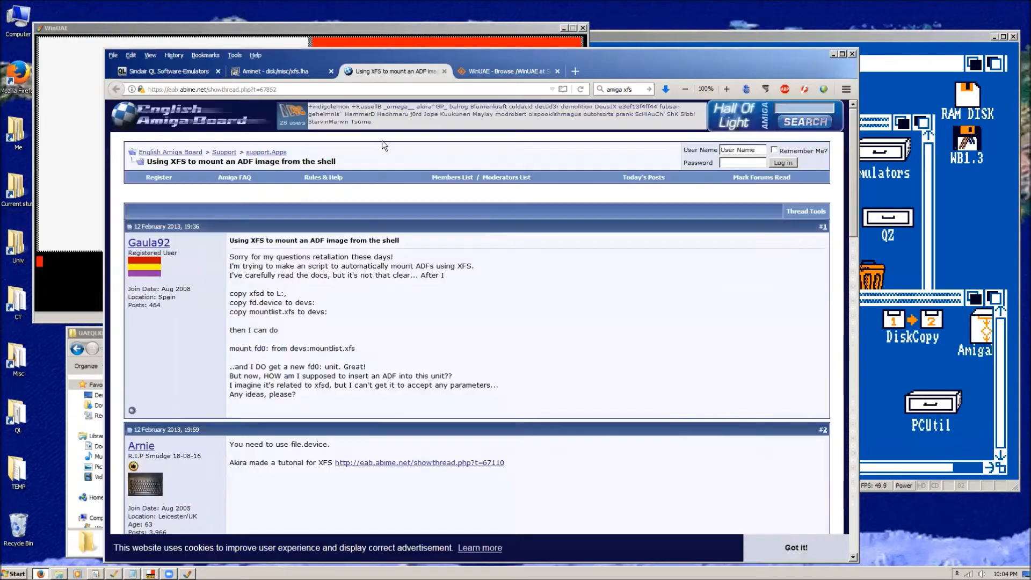
double_click(264, 294)
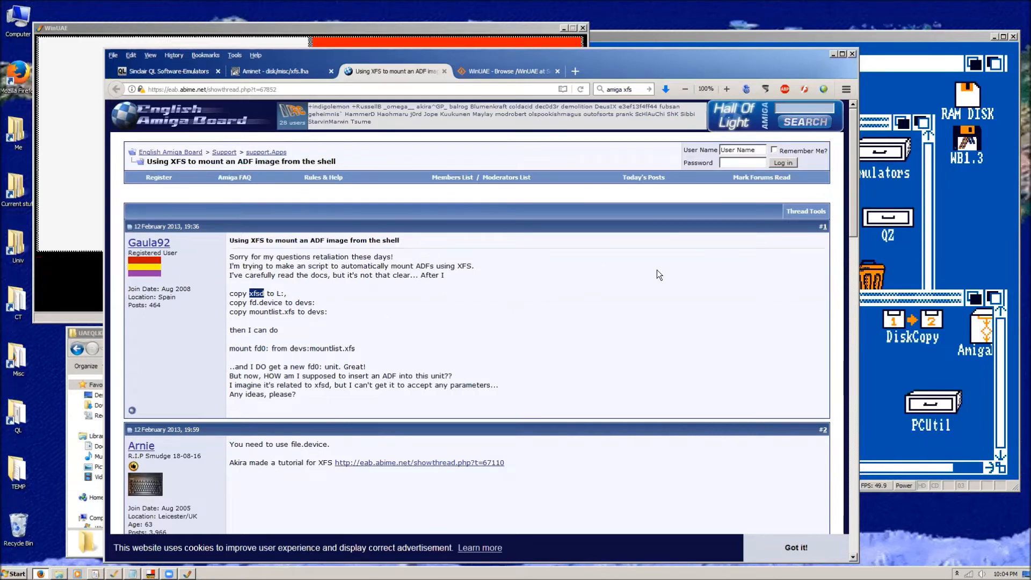
click(876, 40)
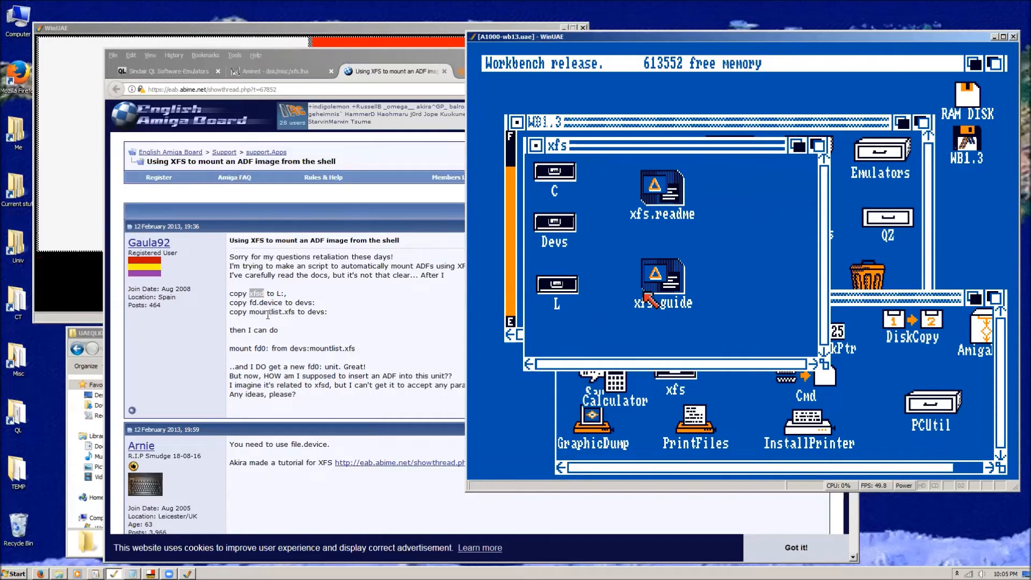
drag(325, 312, 253, 306)
click(333, 309)
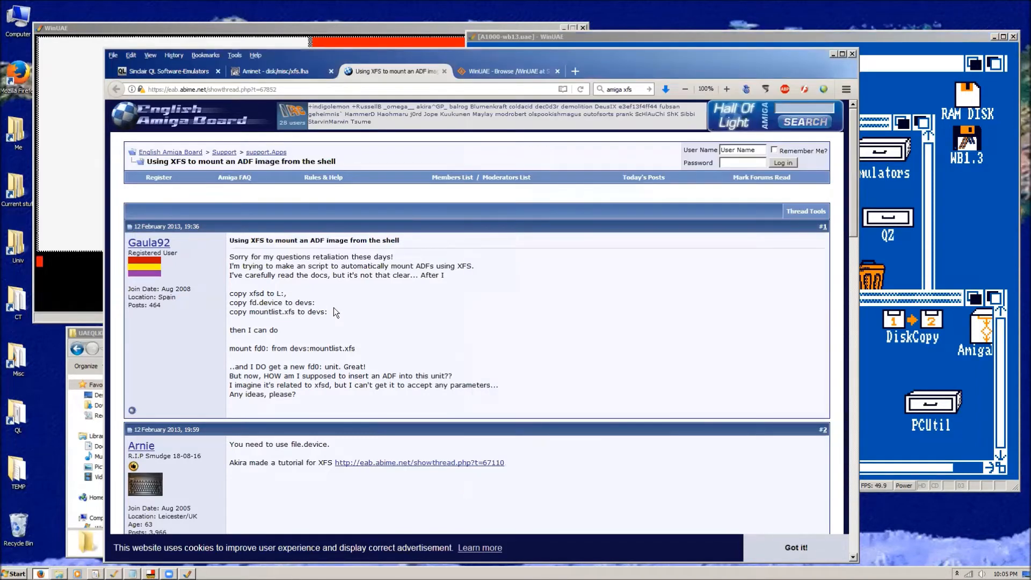
Return to the A1000 Workbench emulation and close the xfs and Utilities drawer windows.
click(900, 38)
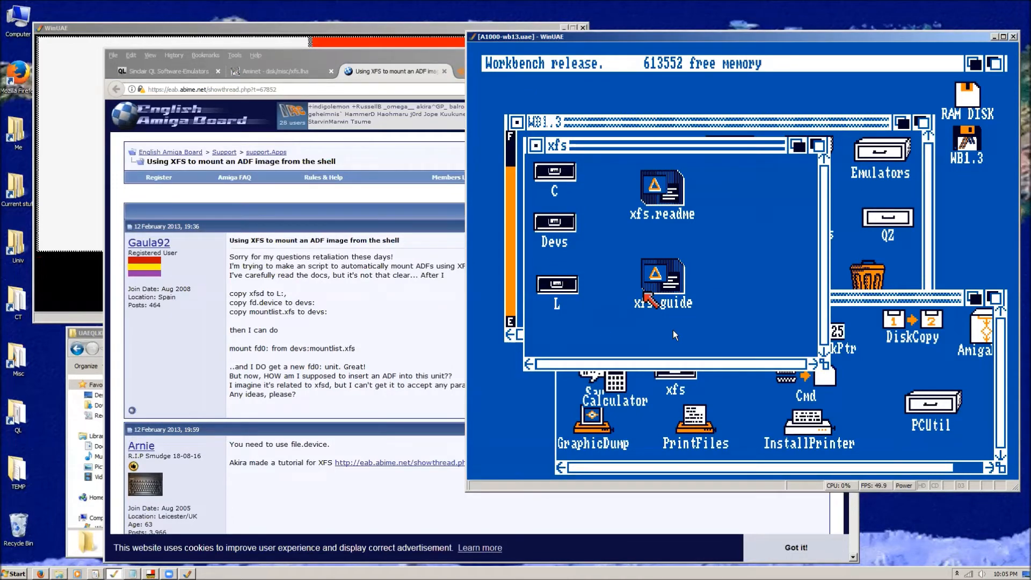
click(537, 148)
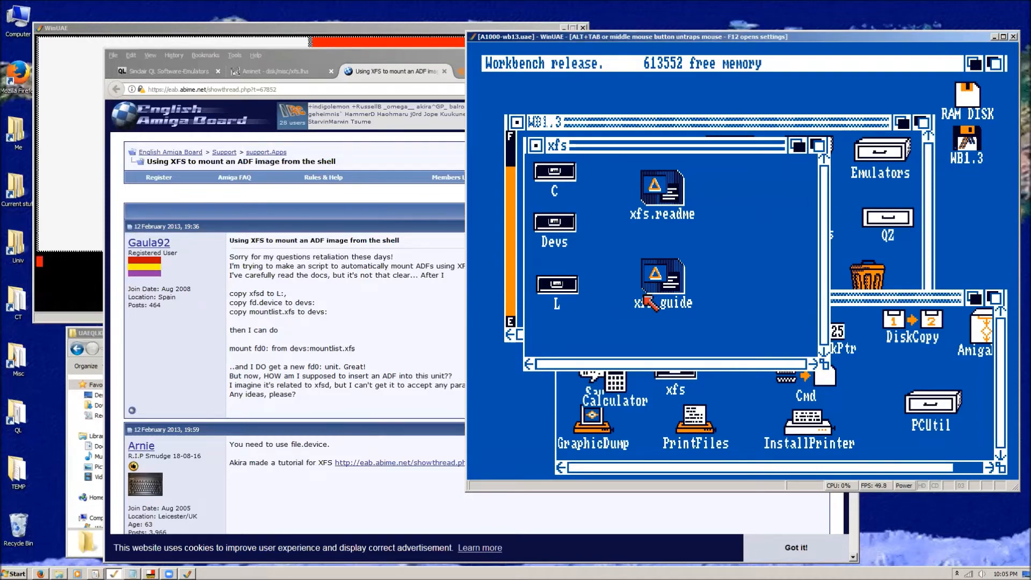
click(539, 147)
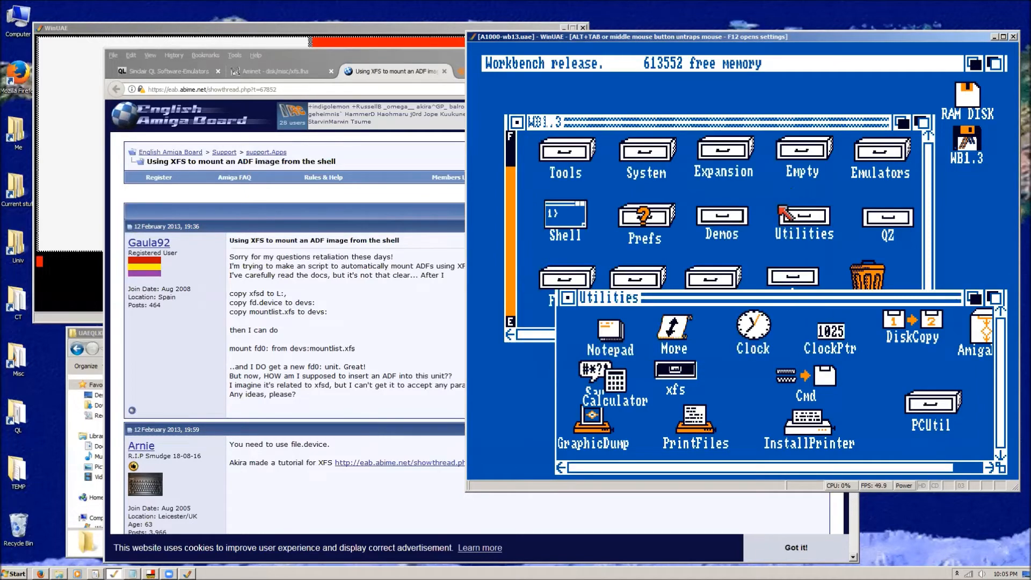
click(750, 125)
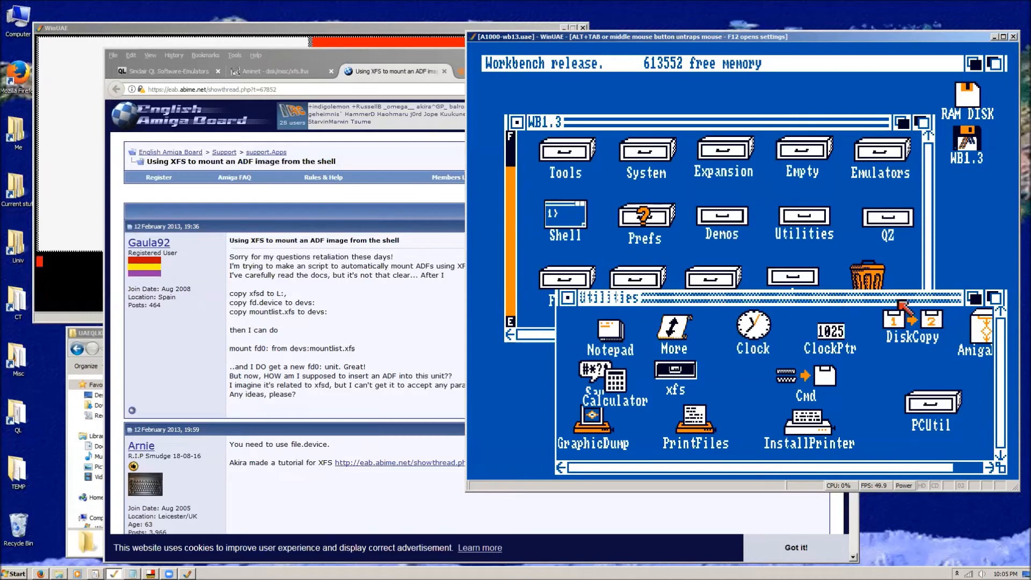
click(565, 299)
Check the contents of the l and Devs drawers on the WB1.3 disk, closing each window after viewing.
double_click(793, 276)
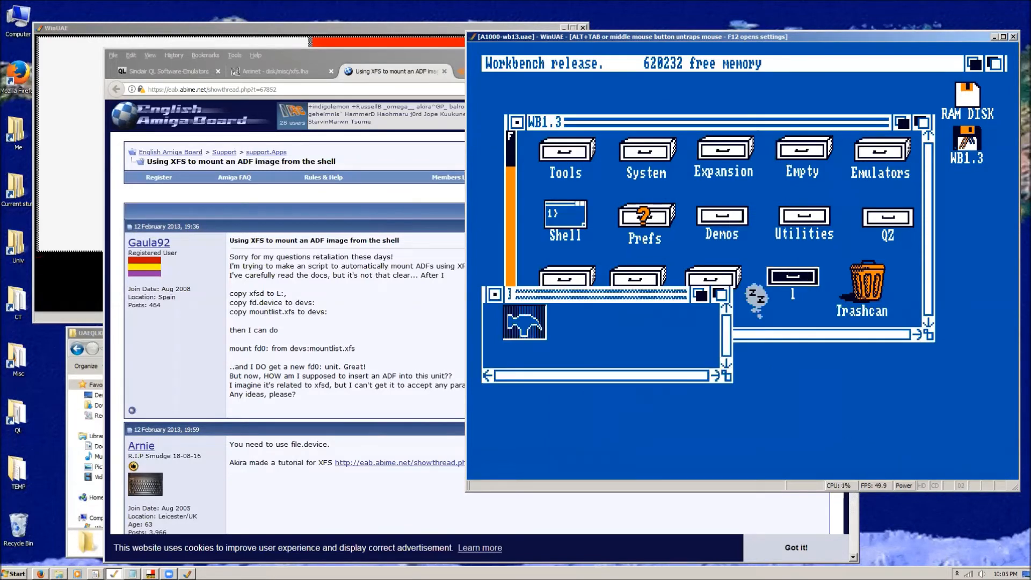
click(494, 294)
double_click(714, 279)
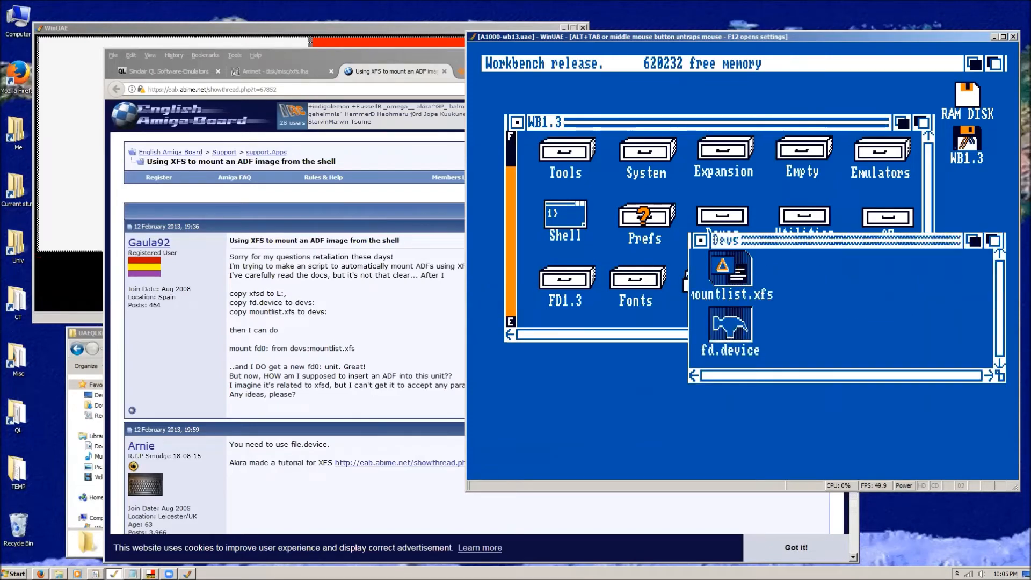
click(700, 241)
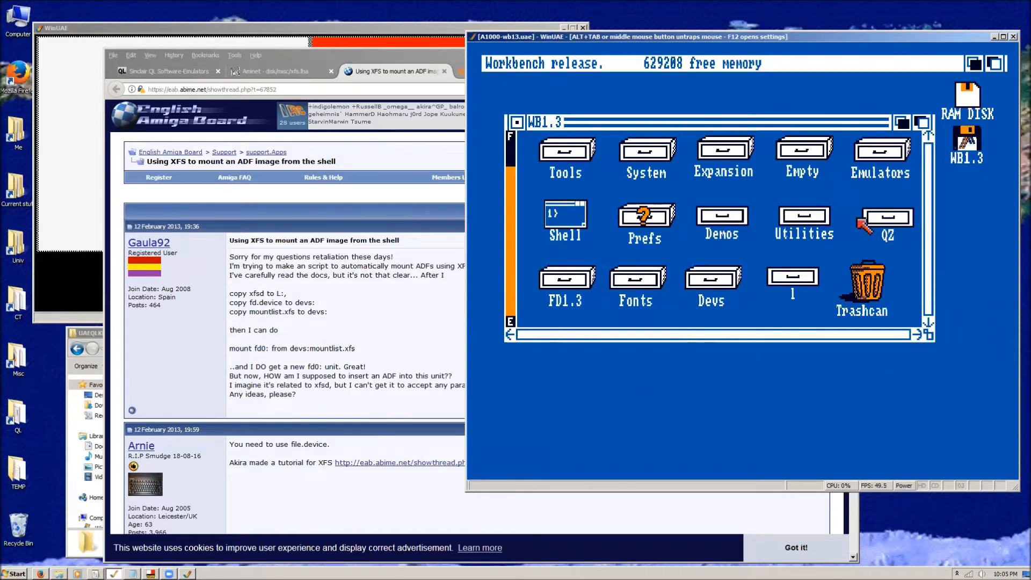
Reopen the xfs drawer inside Utilities, inspect its L subdrawer, and close the L window.
double_click(804, 218)
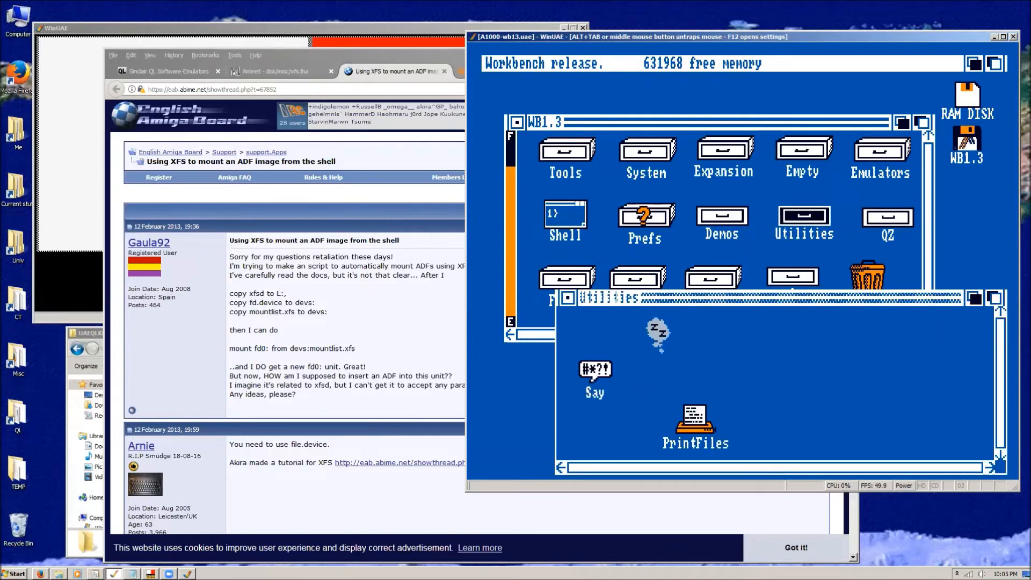
double_click(675, 375)
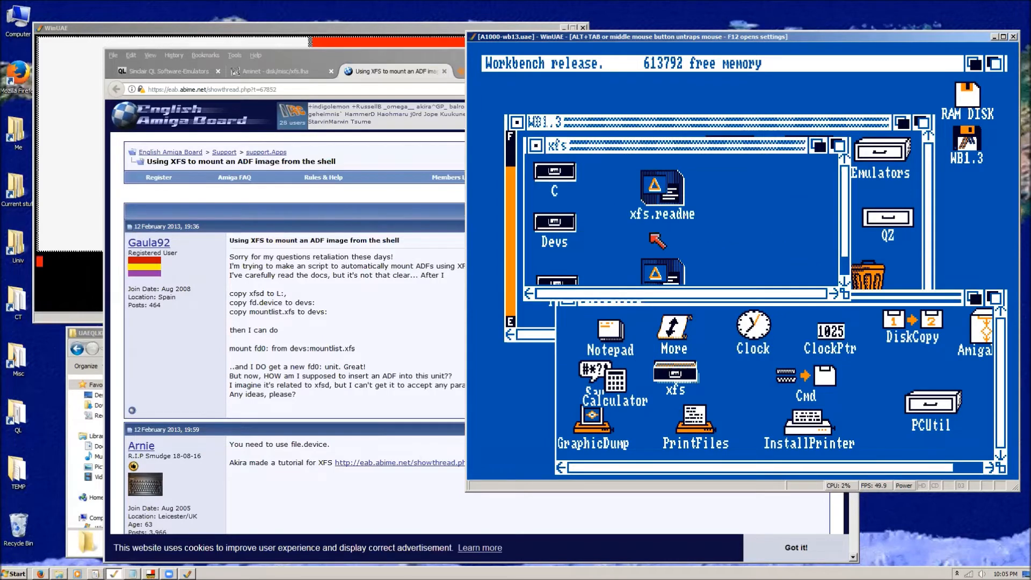
drag(845, 233, 844, 255)
double_click(554, 258)
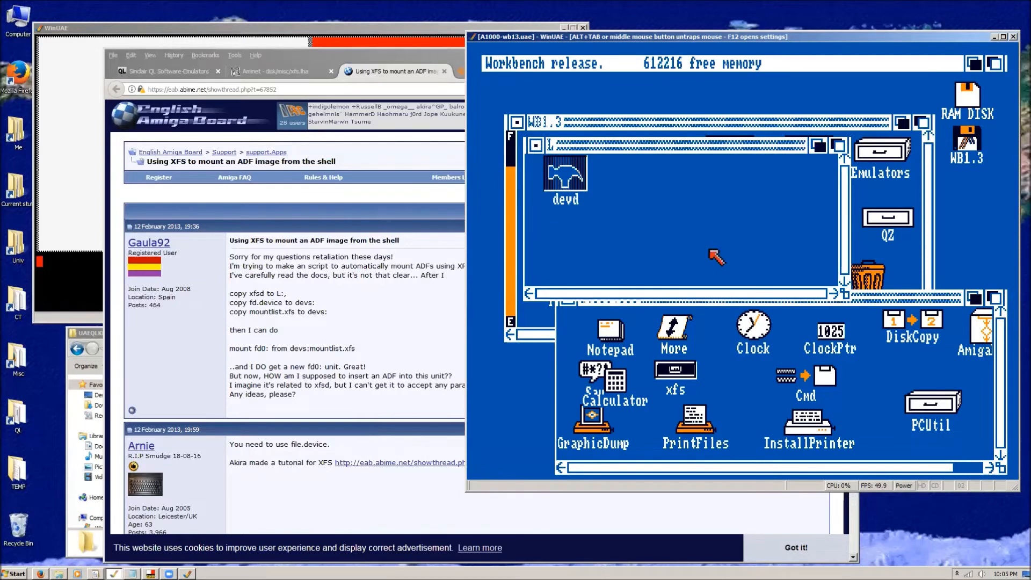
click(533, 147)
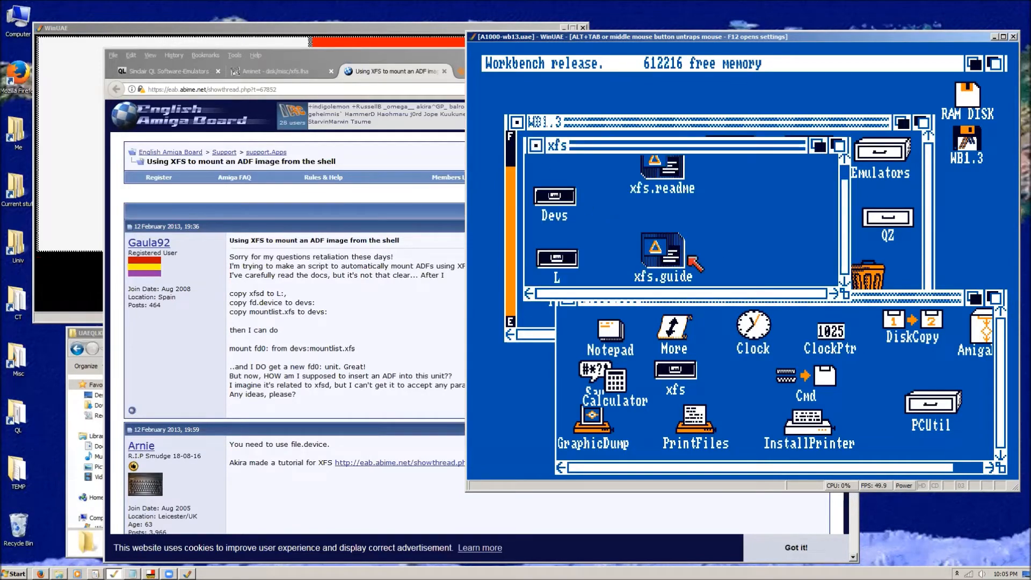
Inspect the Devs subdrawer inside the xfs drawer, then close both windows and recheck the xfs drawer before closing it.
double_click(554, 198)
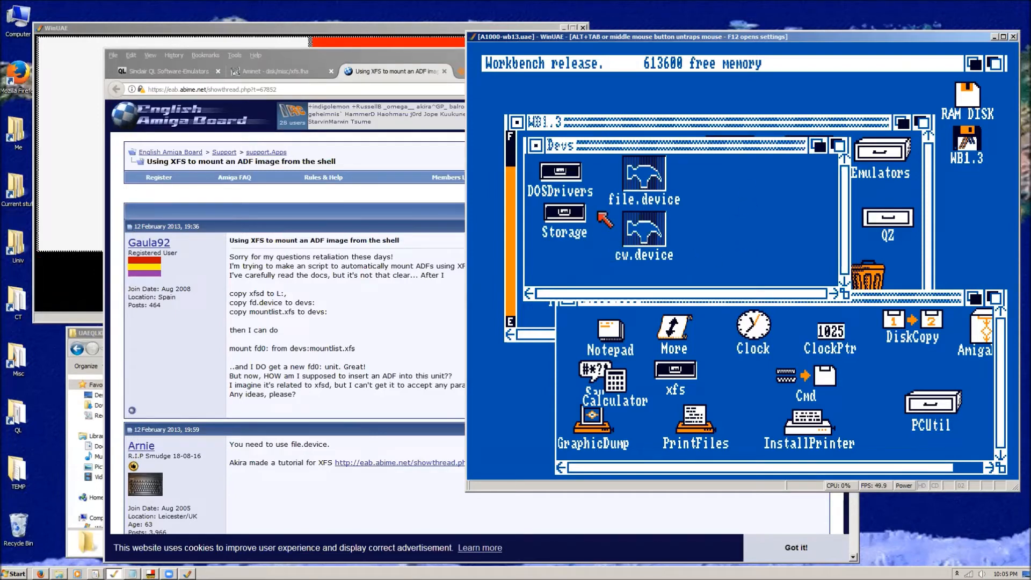
click(537, 145)
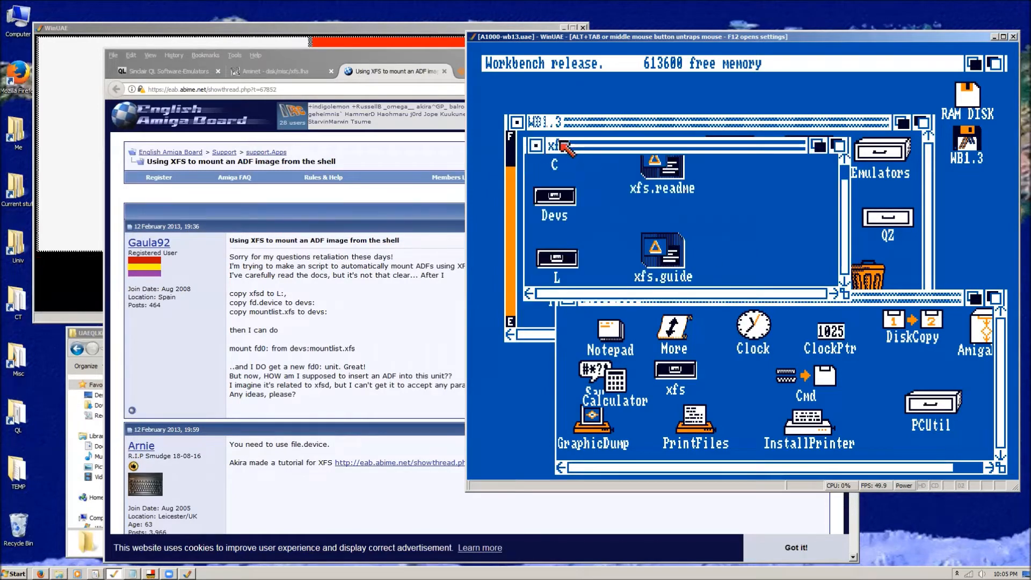
click(536, 146)
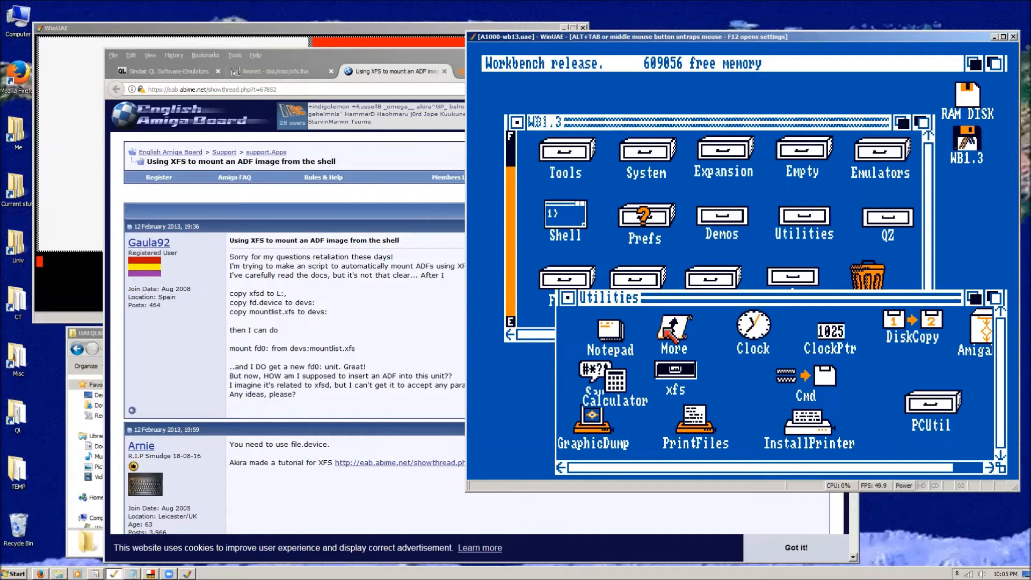
double_click(676, 370)
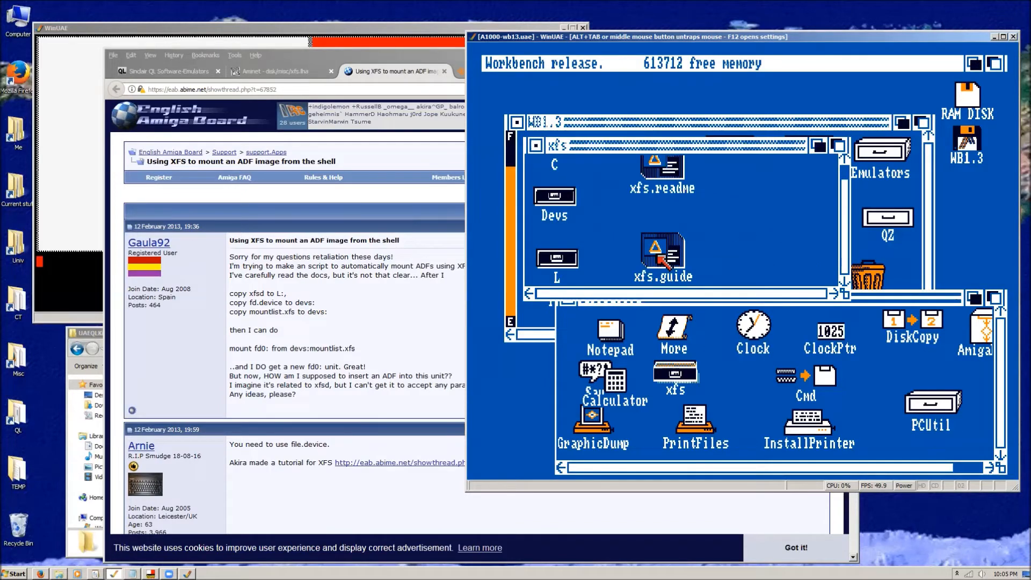
click(535, 145)
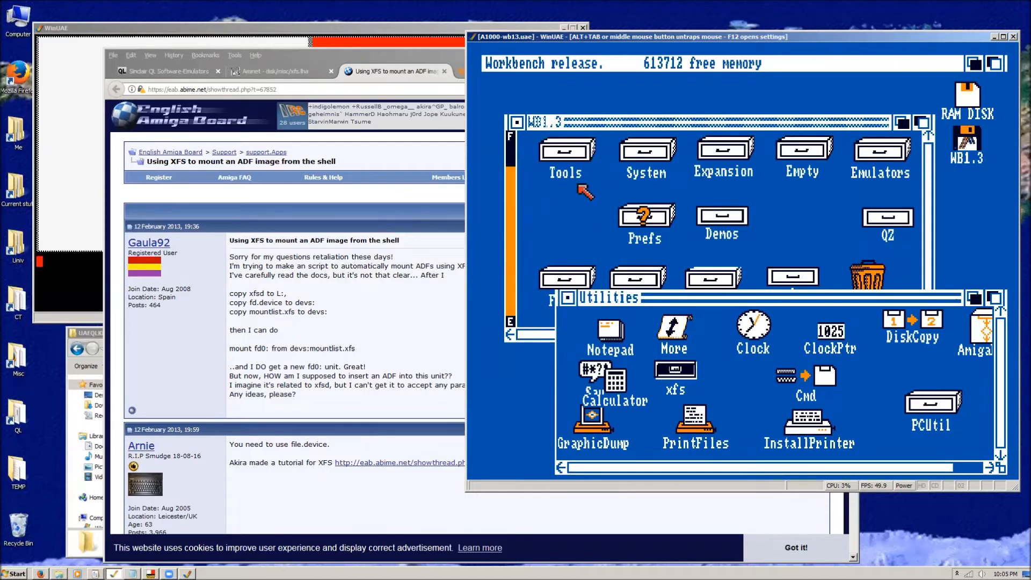
Open the Shell from the WB1.3 disk and insert the DF1.ADF image into floppy drive DF0.
double_click(566, 217)
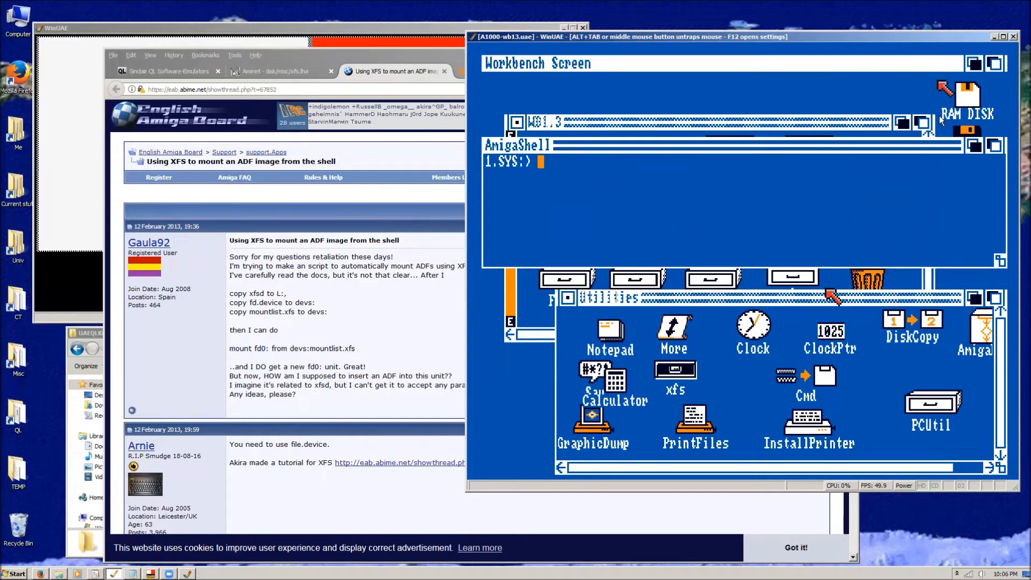
key(F12)
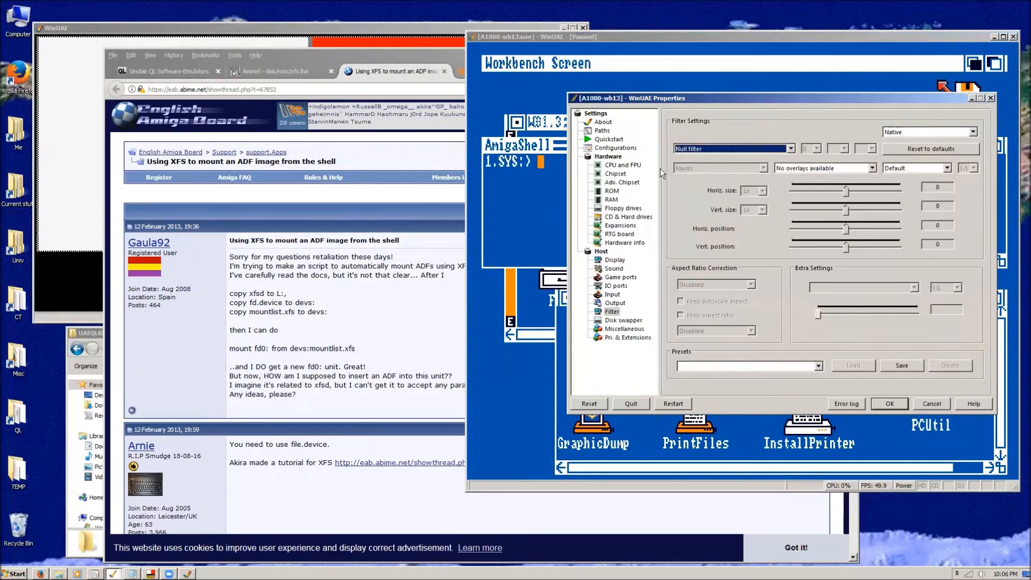
click(623, 208)
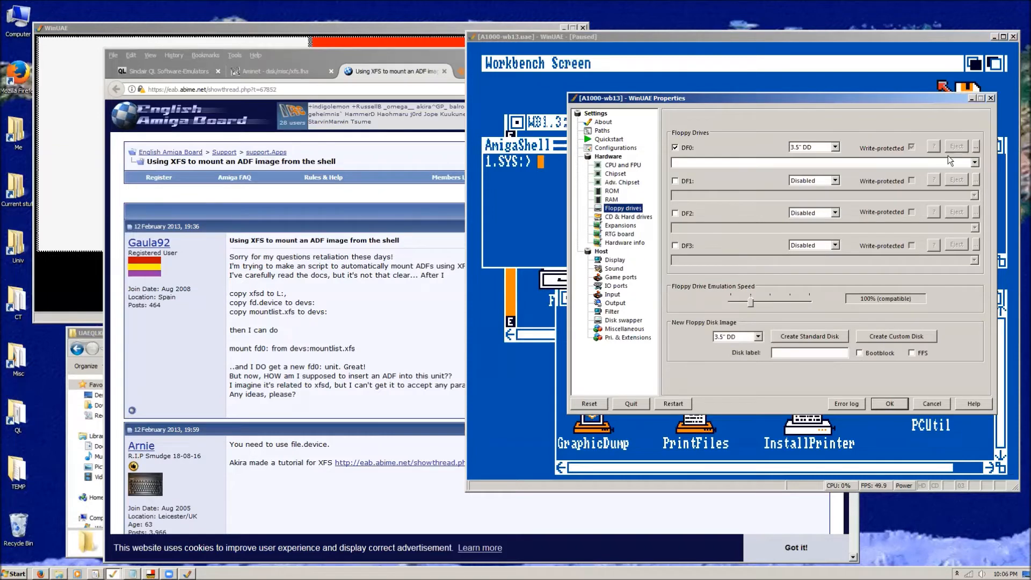
click(976, 147)
double_click(635, 185)
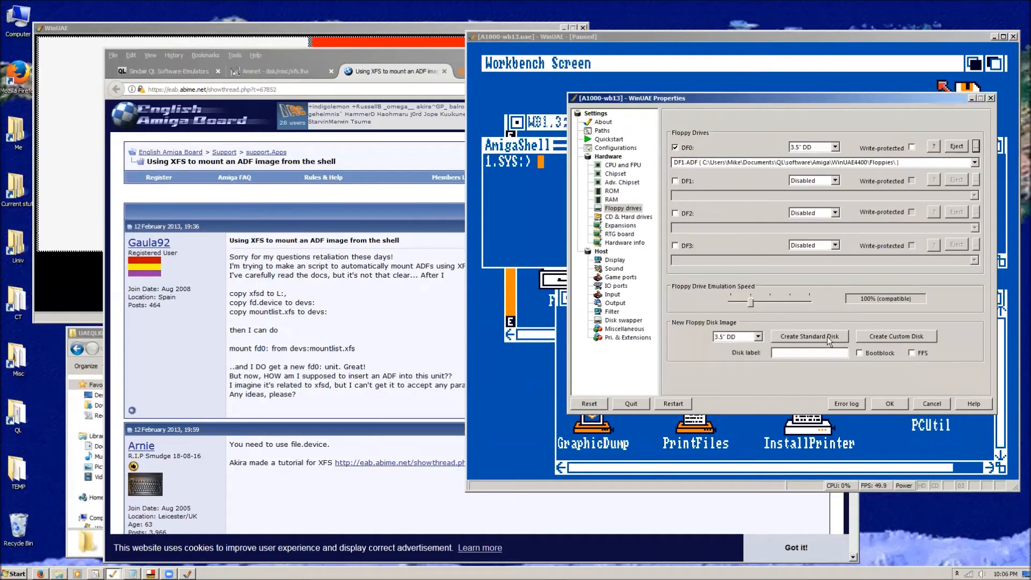
click(888, 403)
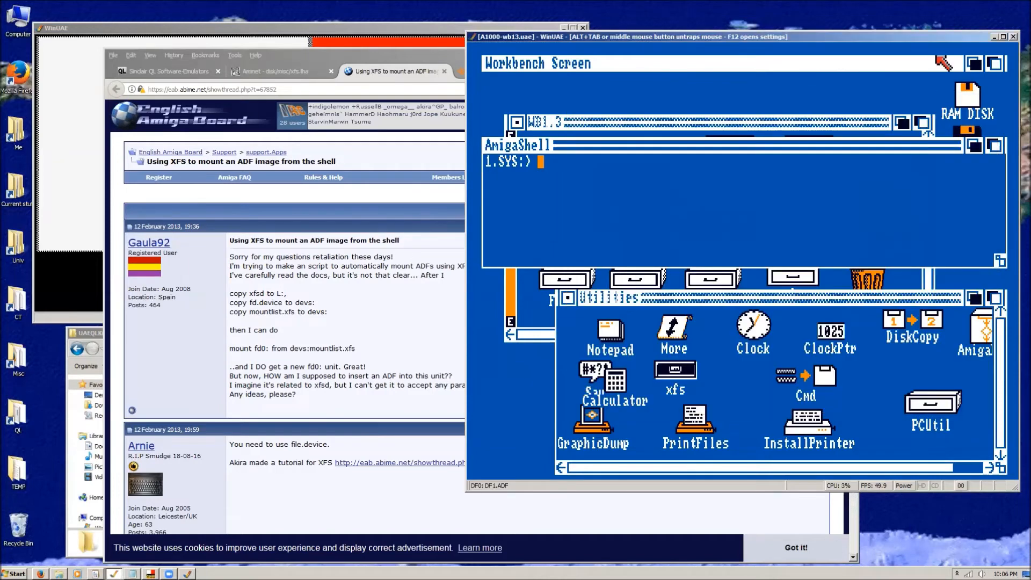
Reposition the AmigaShell window just below the WB1.3 title bar and narrow it to uncover the disk icons.
drag(842, 152, 844, 255)
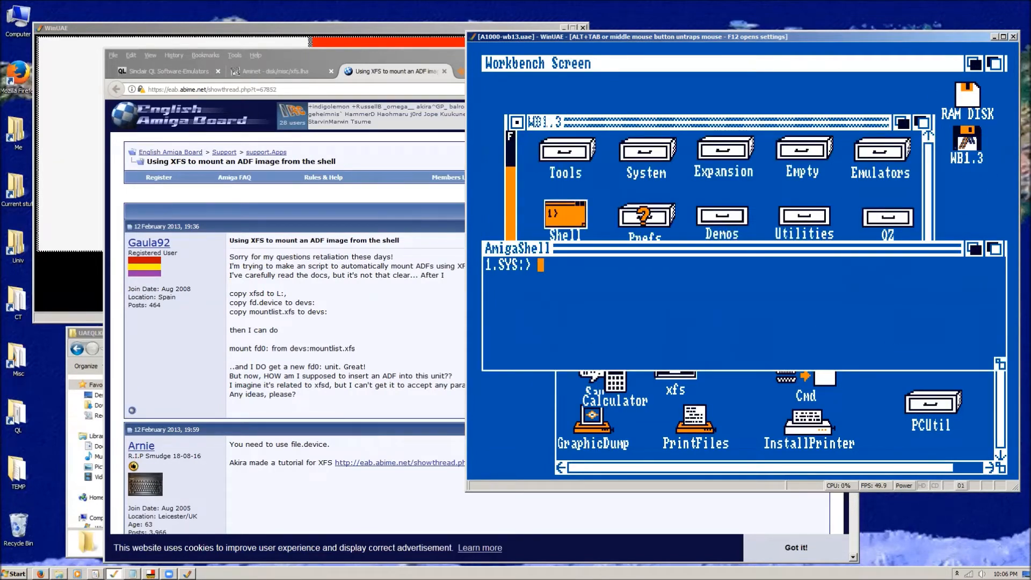
drag(947, 254, 946, 176)
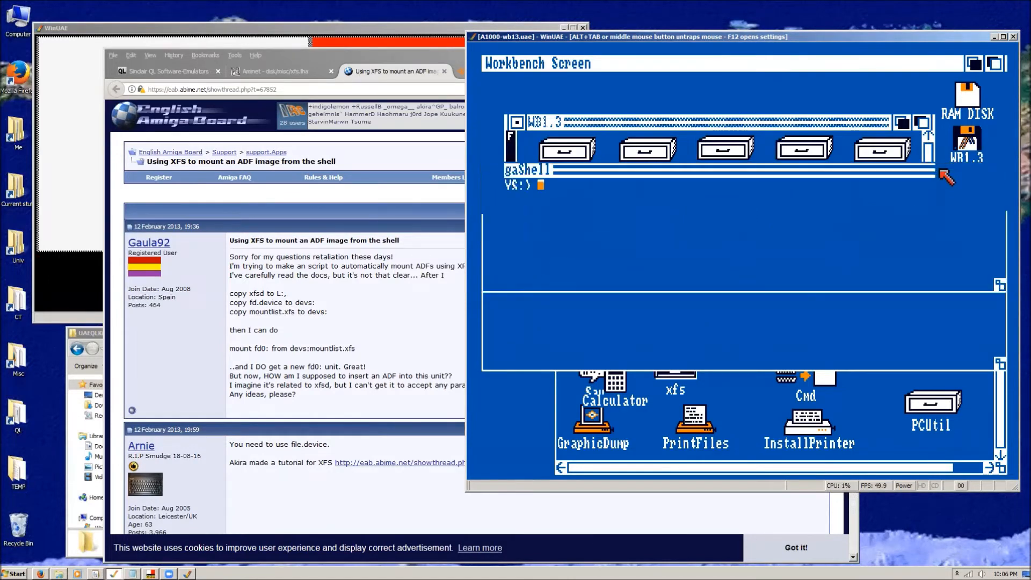
drag(999, 283, 926, 283)
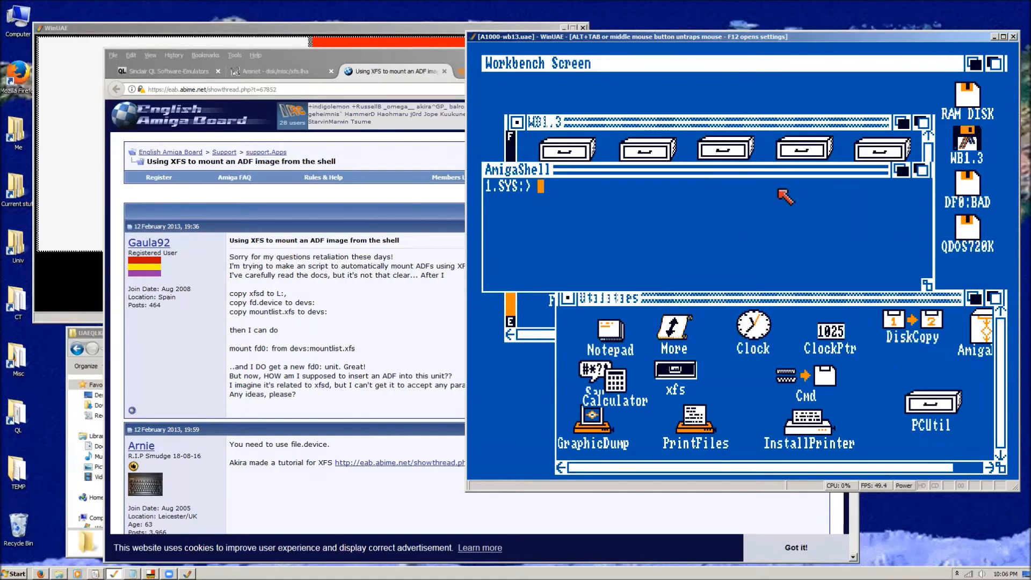
Mount the QDOS disk with "mount fd0: from devs:mountlist.xfs" and list the directory of fd0.
text(mount fd0: from)
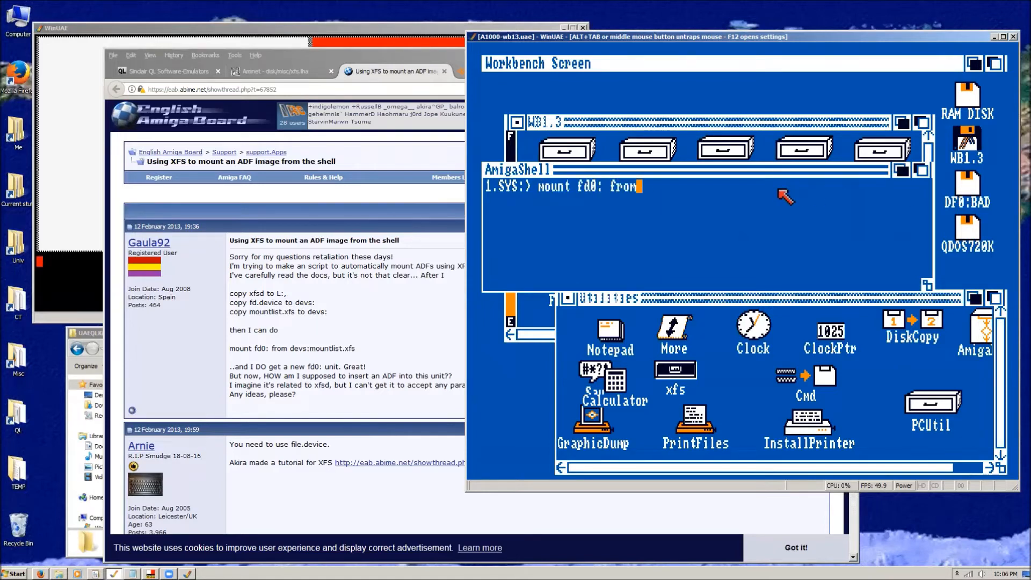
text( devs)
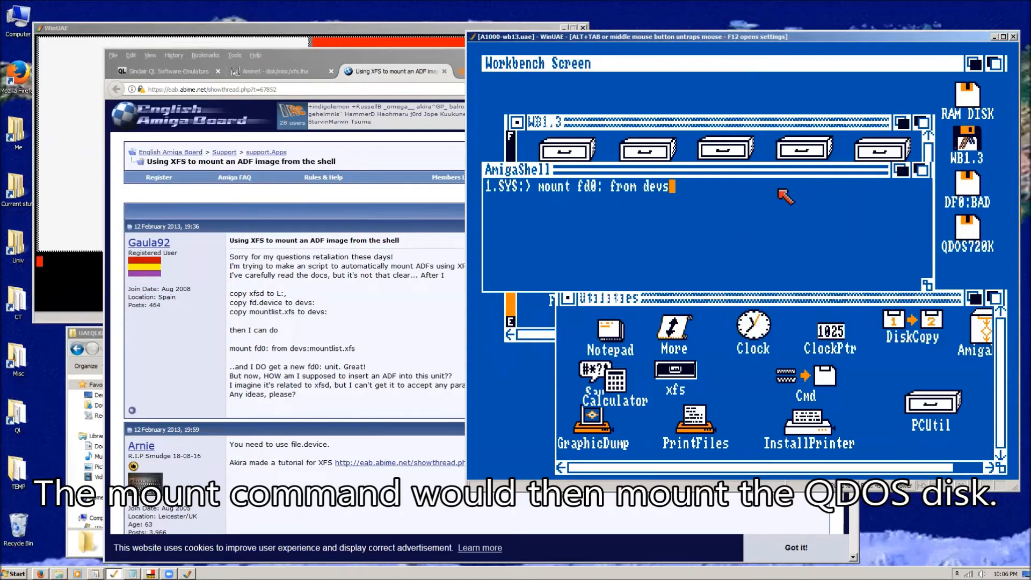
text(:mount)
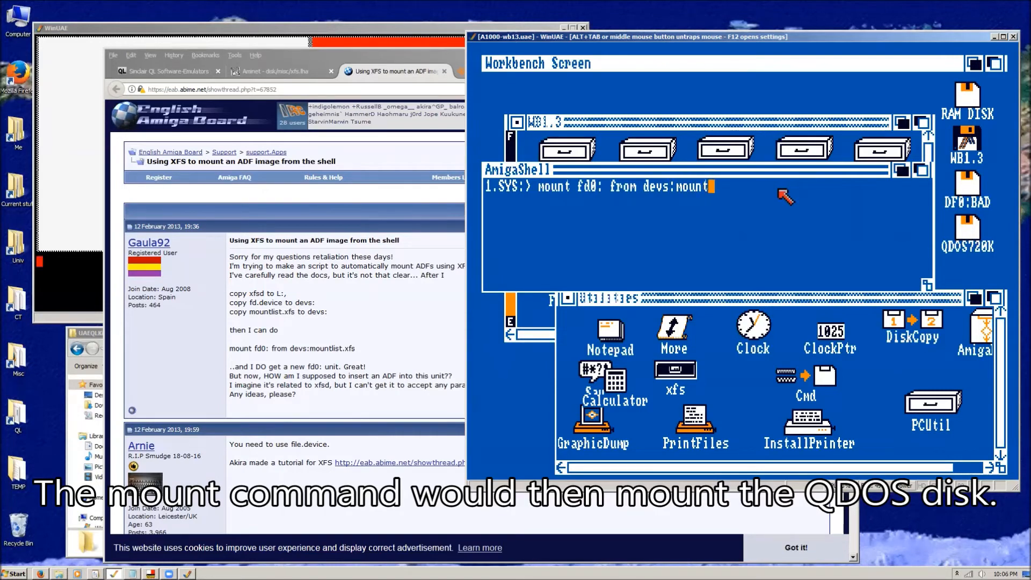
text(list.xf)
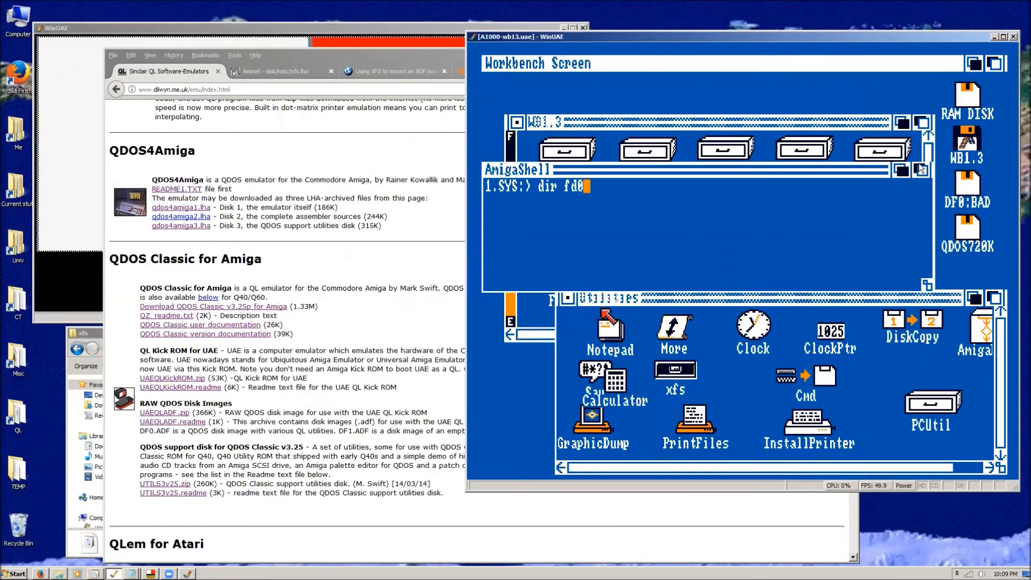
key(Return)
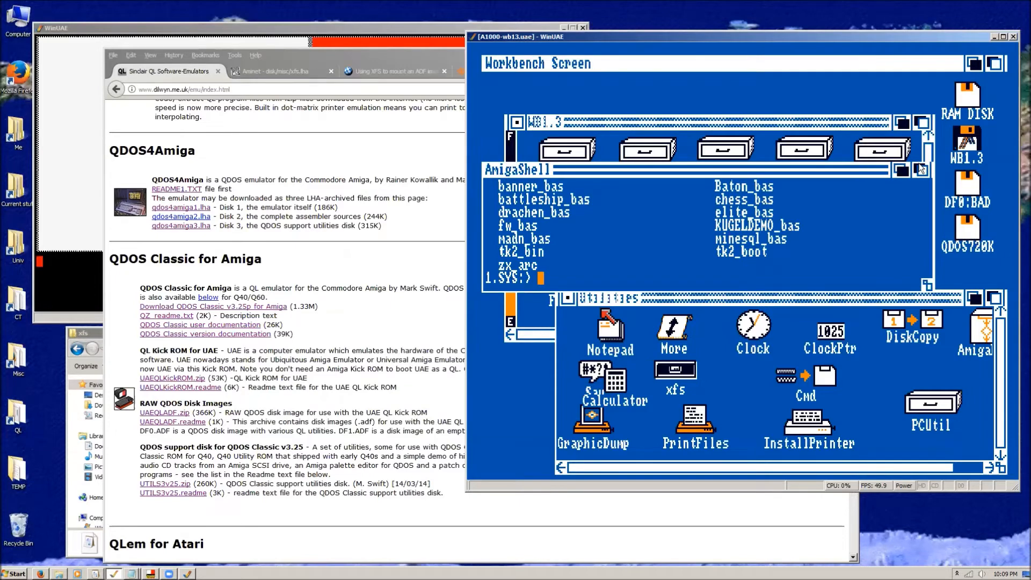
Change the shell's current directory to wb1.3:ql and list its contents.
text(cd wb1.3:ql)
key(Return)
text(dir)
key(Return)
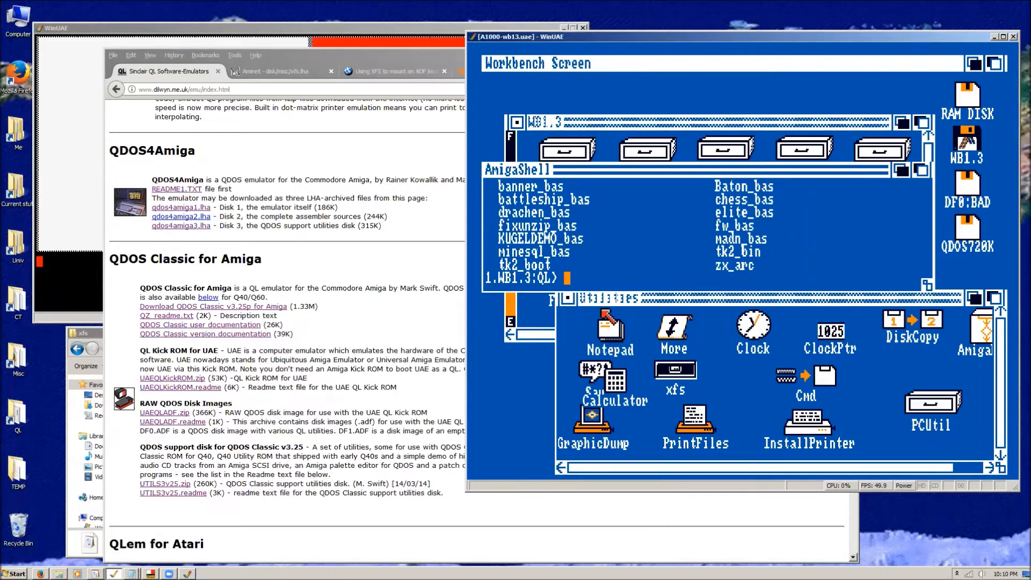
Close the Utilities window and make the AmigaShell window taller to list the QL directory again.
click(565, 298)
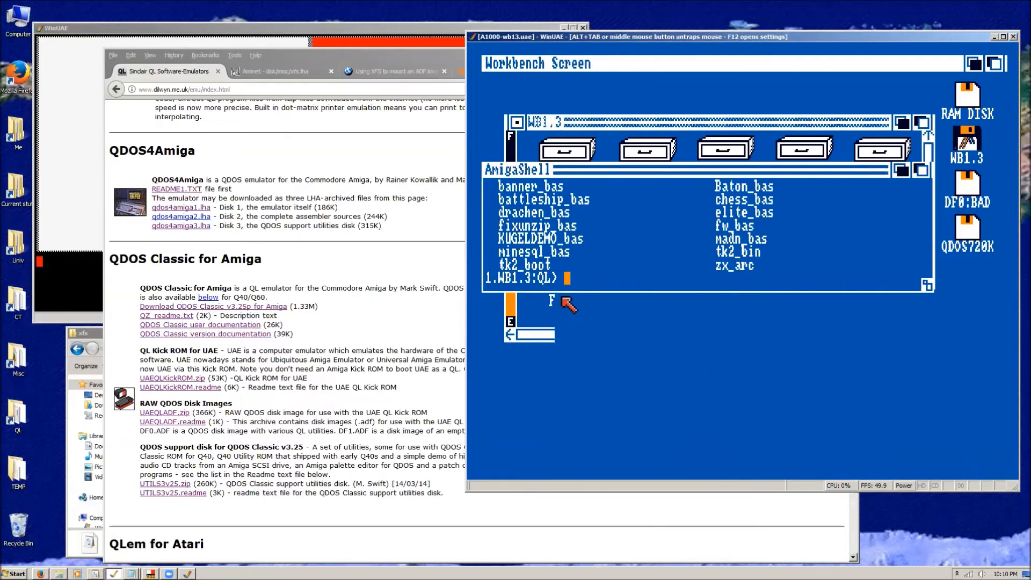
drag(927, 284, 933, 390)
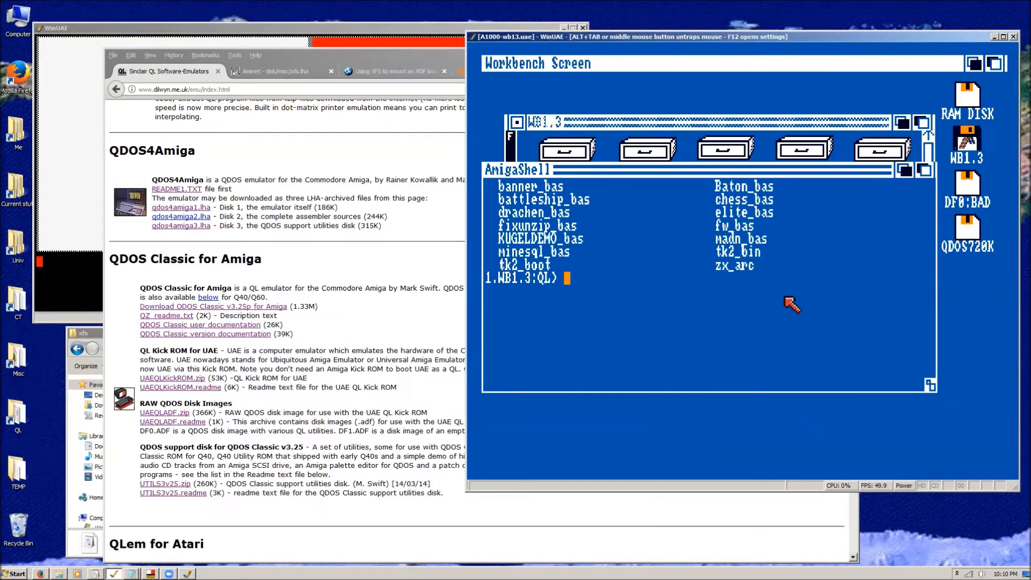
text(dir)
key(Return)
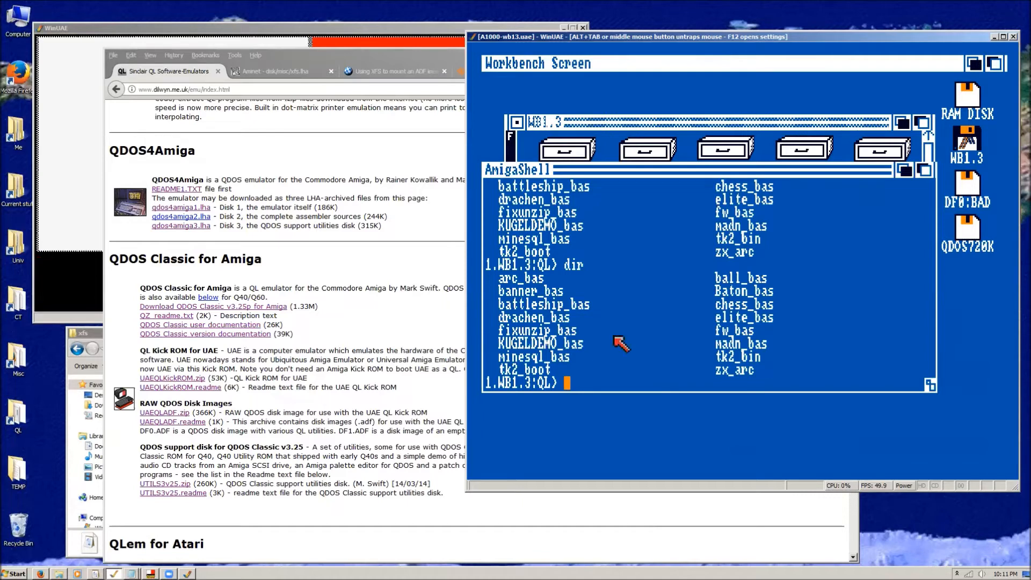
Switch to Windows Explorer and browse to the DIR folder of QLAY2 +++ under the Sinclair emulators folder.
key(alt+Tab)
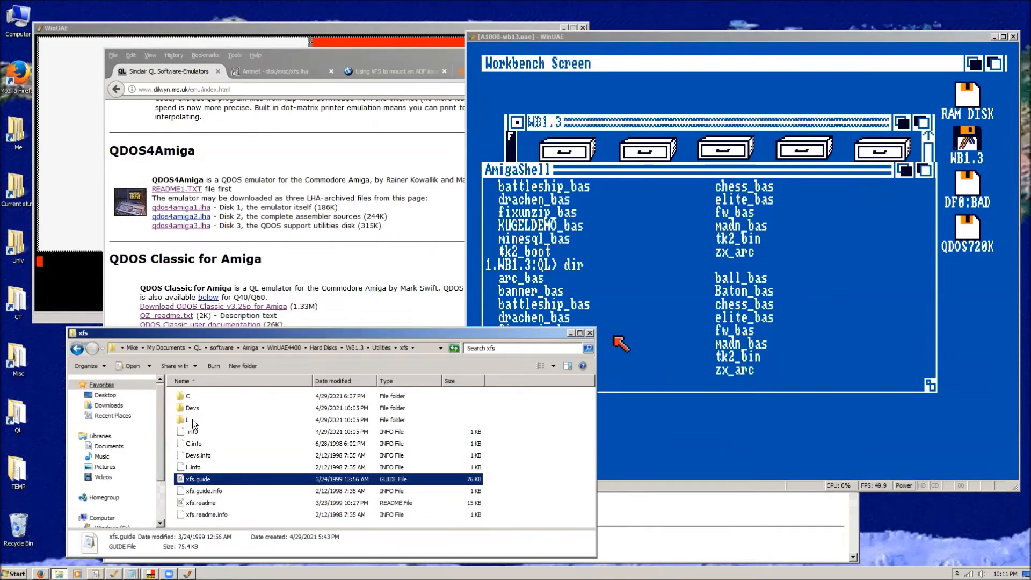
click(199, 348)
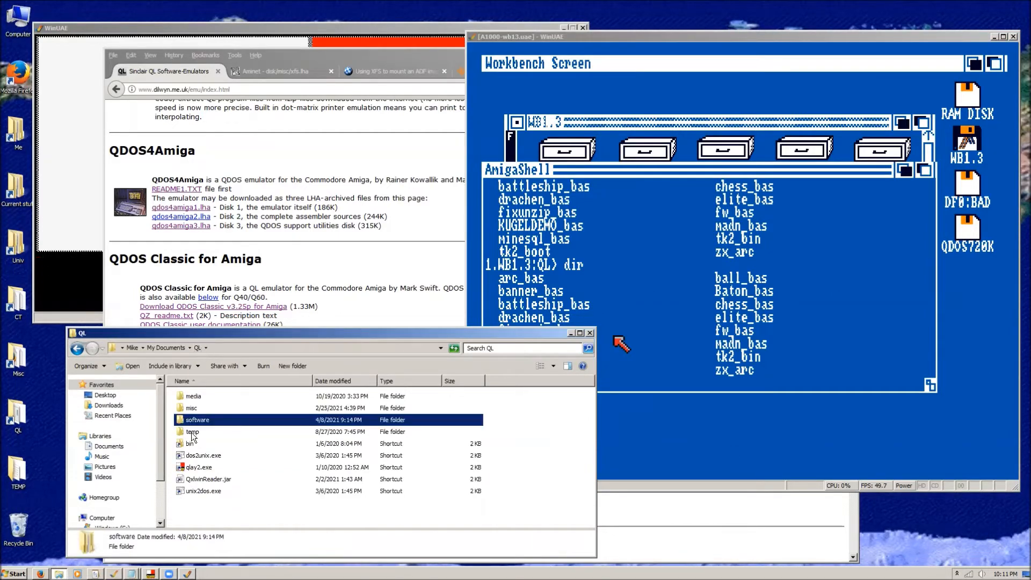
click(189, 443)
double_click(189, 443)
double_click(197, 399)
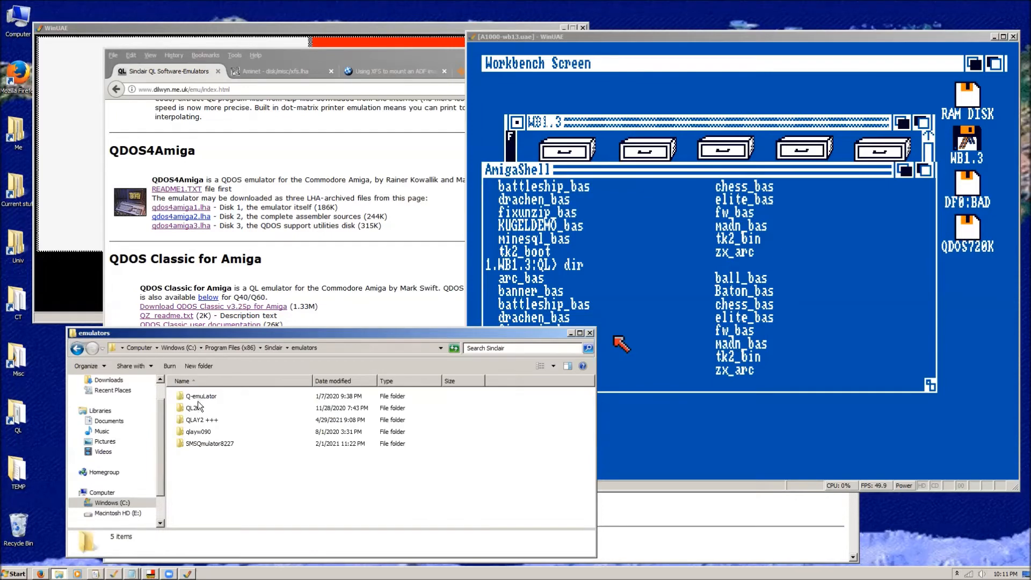
double_click(195, 421)
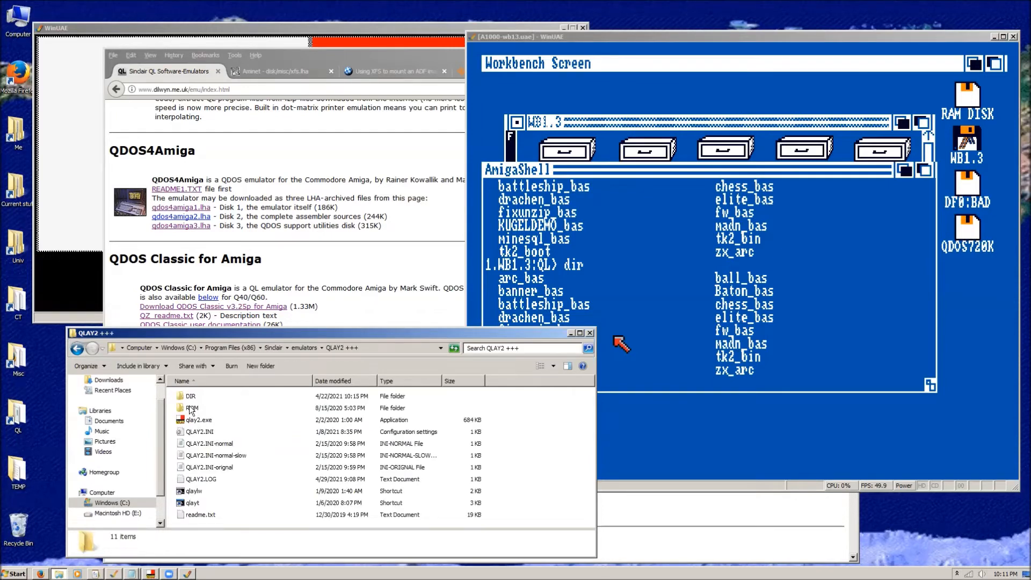
double_click(191, 396)
scroll(189, 480, down, 2)
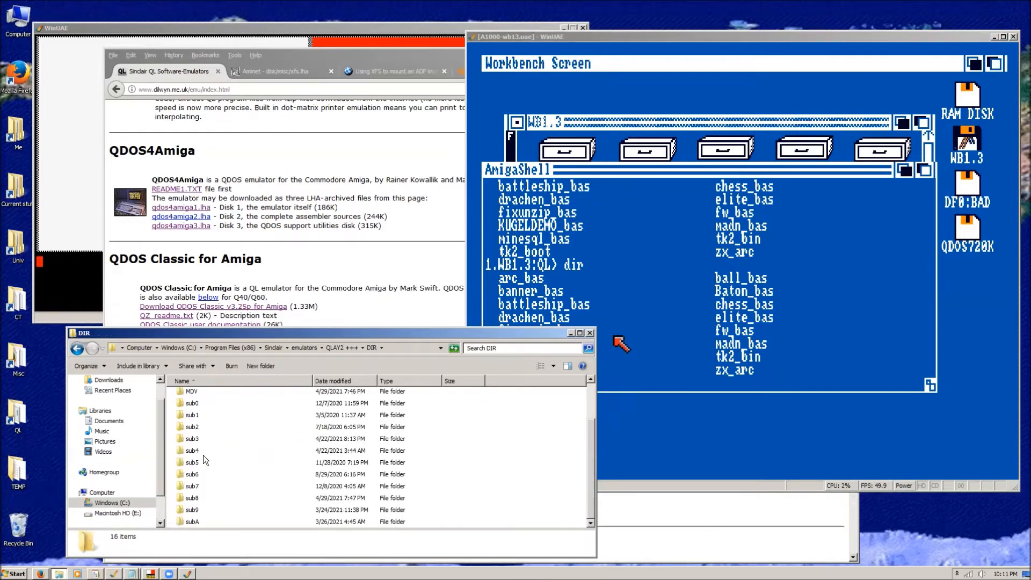
Check the sub8 folder, return to DIR, and look through the older files in the sub7 folder.
double_click(190, 499)
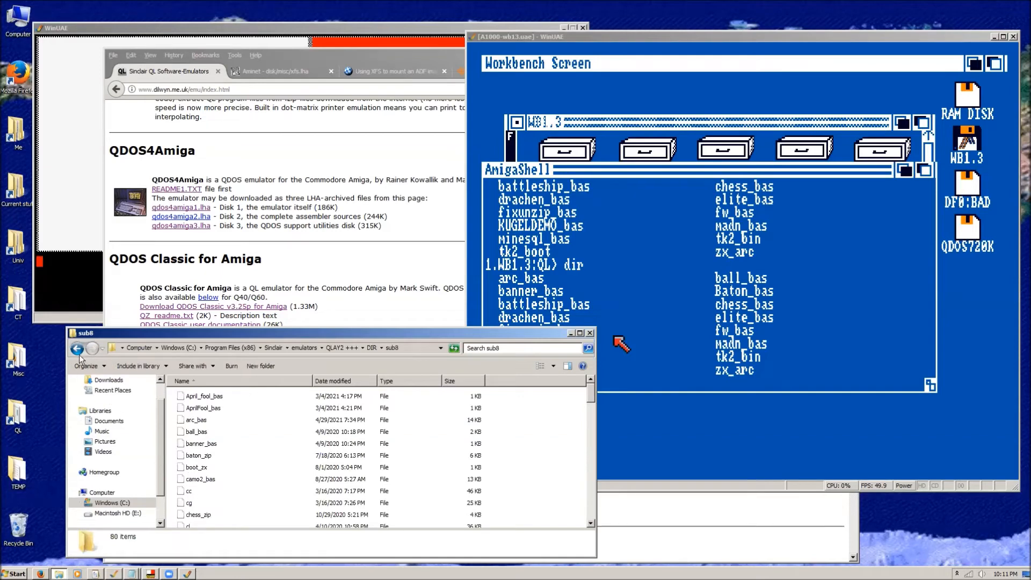
click(79, 352)
double_click(192, 509)
scroll(236, 475, down, 7)
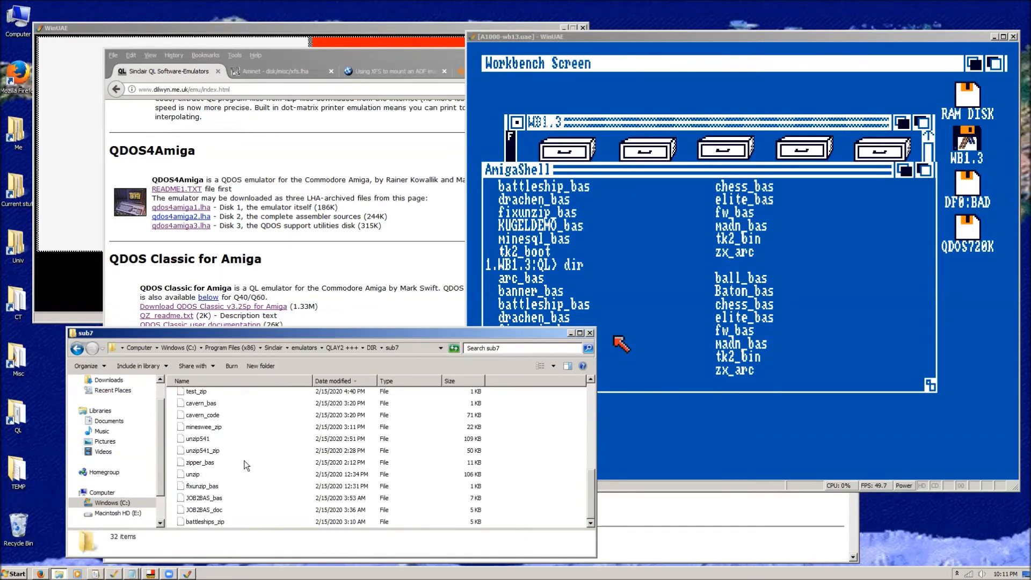
Open JOB2BAS_bas from the sub7 folder in WordPad, look over the BASIC listing, and close it.
double_click(196, 497)
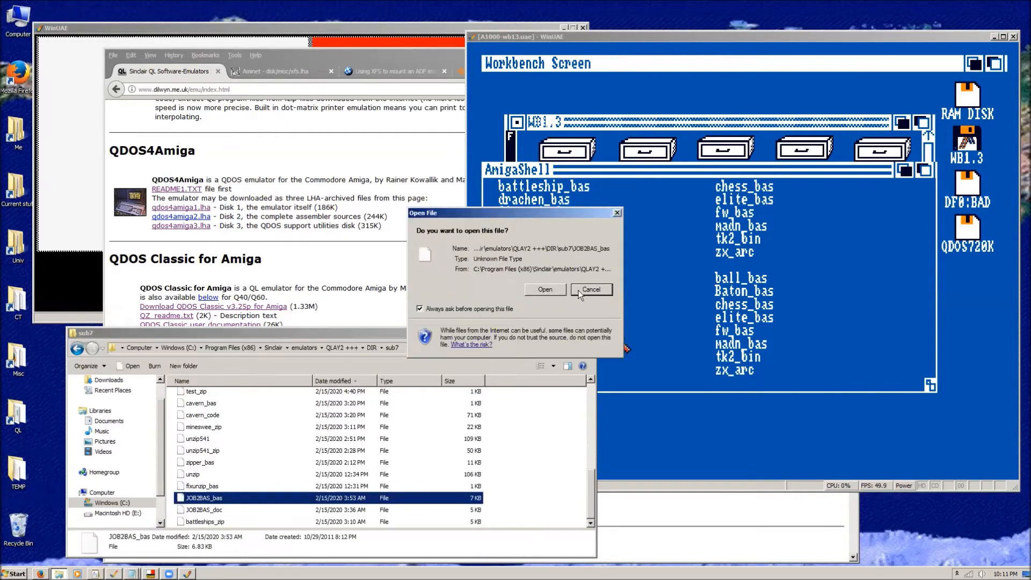
click(547, 290)
scroll(538, 316, down, 3)
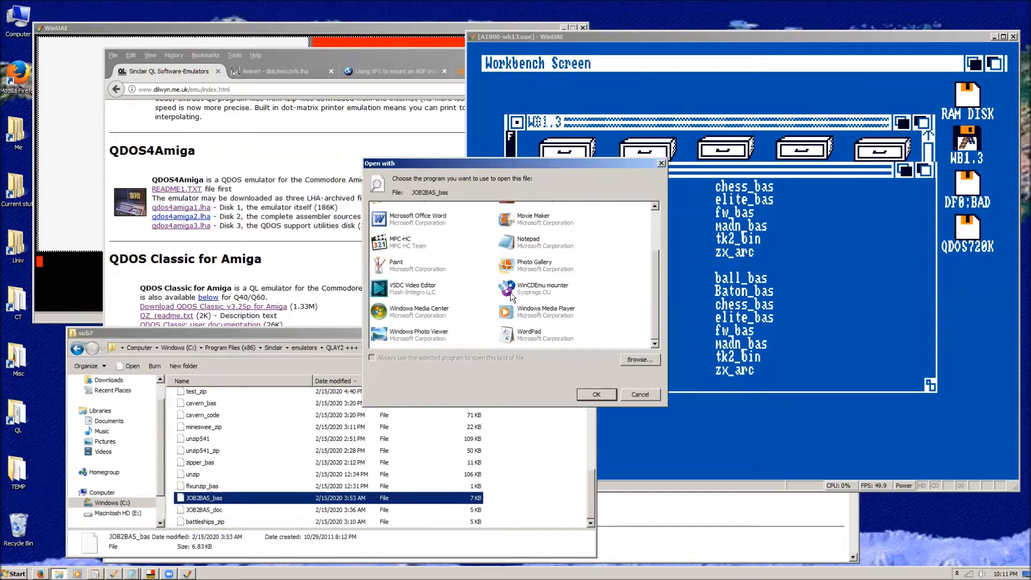
double_click(508, 334)
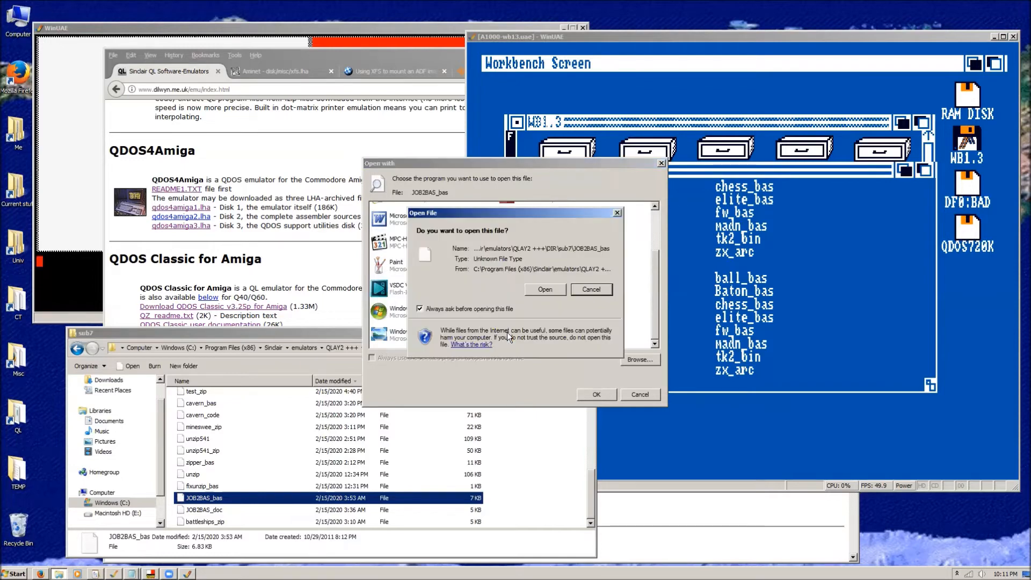
click(545, 289)
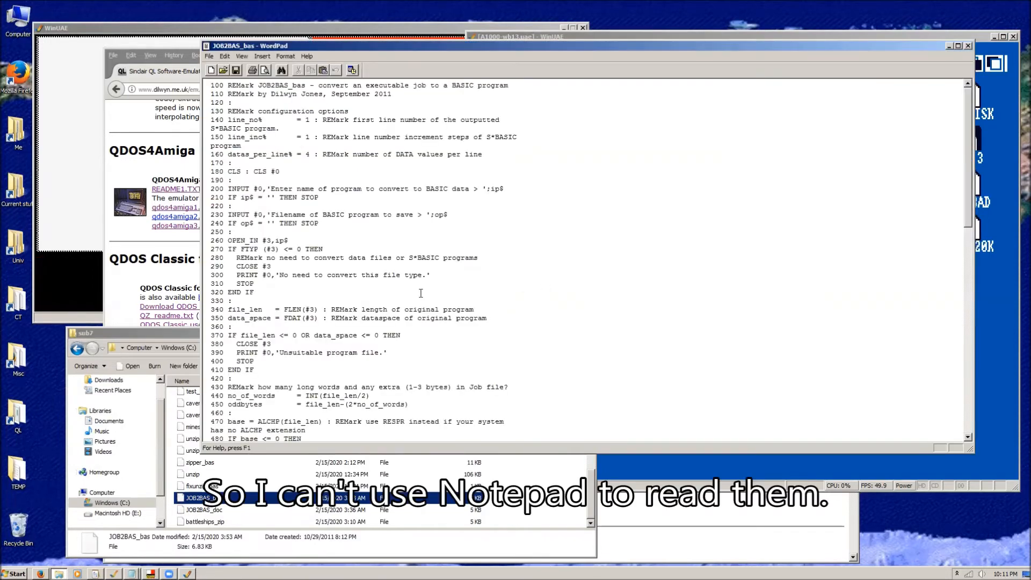
drag(969, 152, 982, 133)
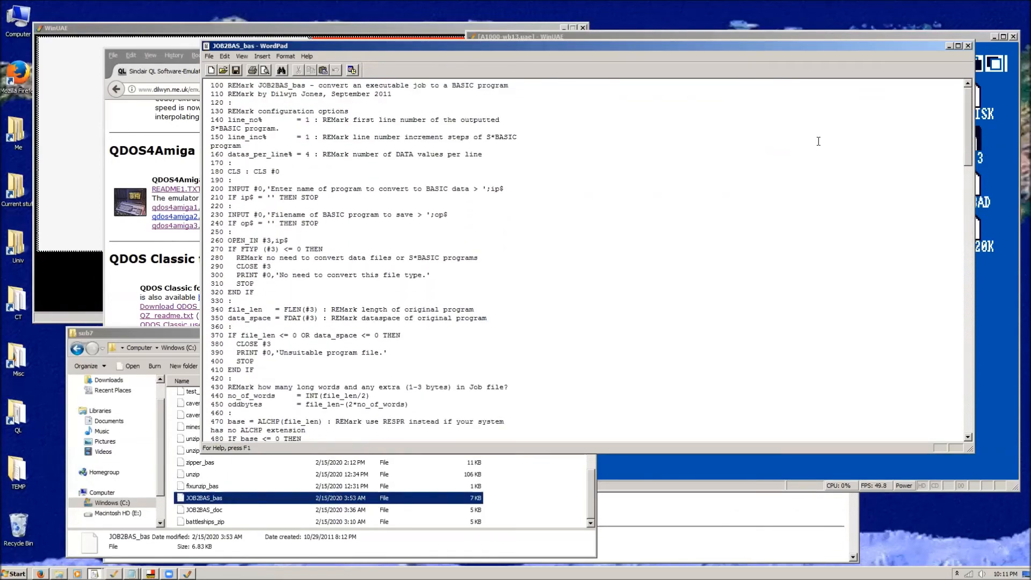
click(968, 46)
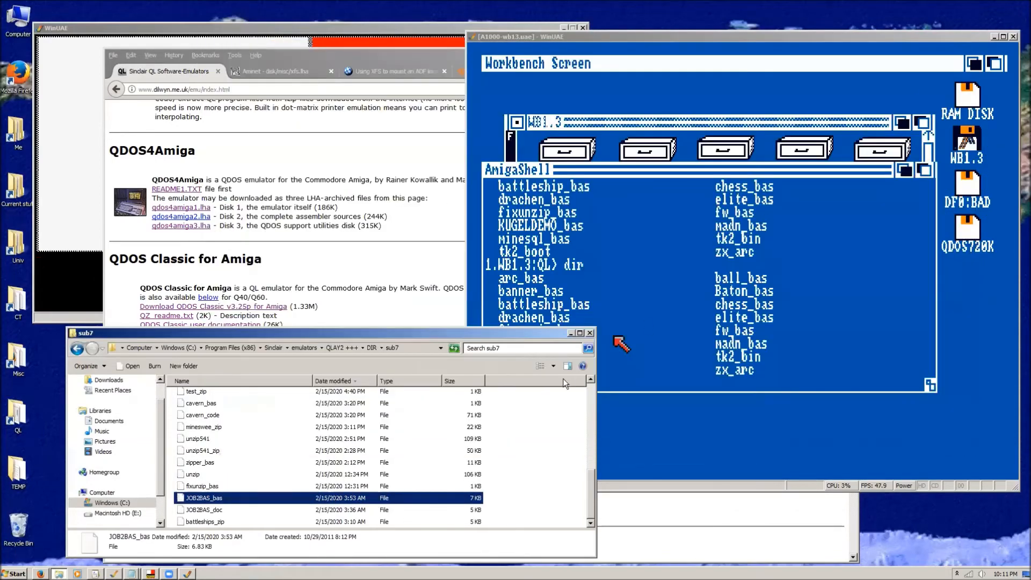
Leave the sub7 folder and go back through the Sinclair folders to the QL documents folder.
click(76, 349)
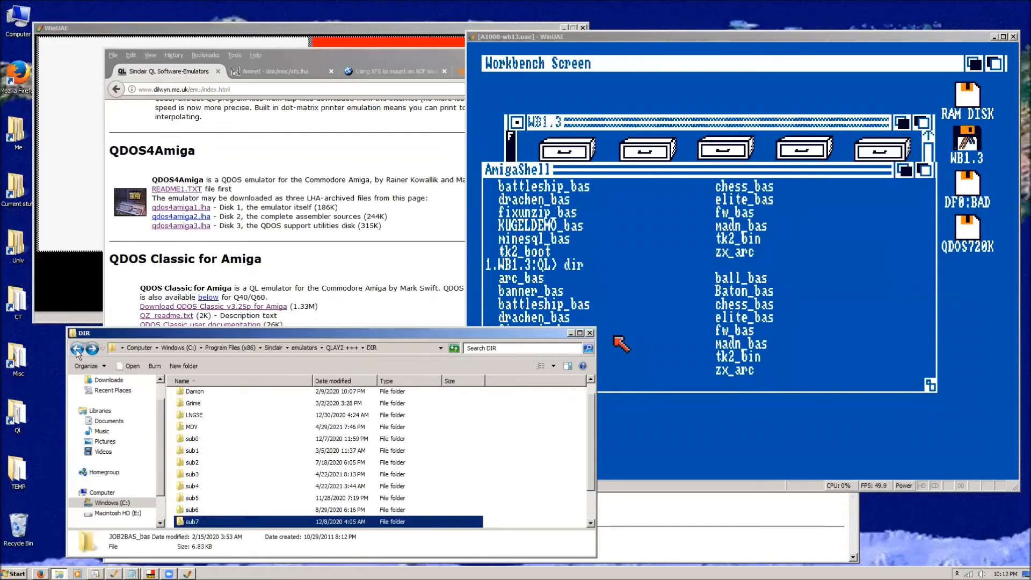
click(76, 349)
click(75, 349)
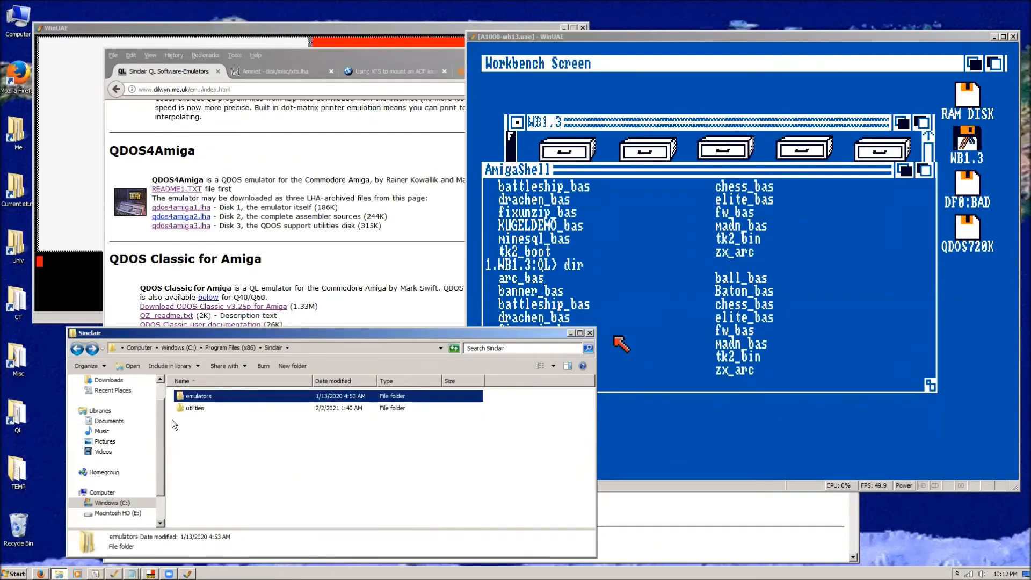
click(77, 349)
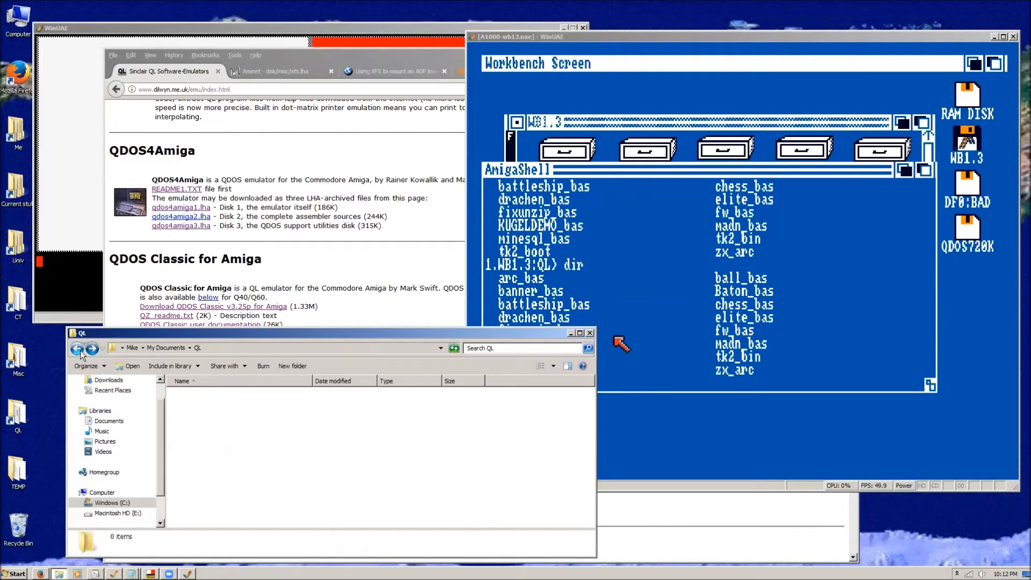
Browse from the software folder through Amiga, WinUAE4400, Hard Disks and WB1.3 to its QL folder.
double_click(191, 419)
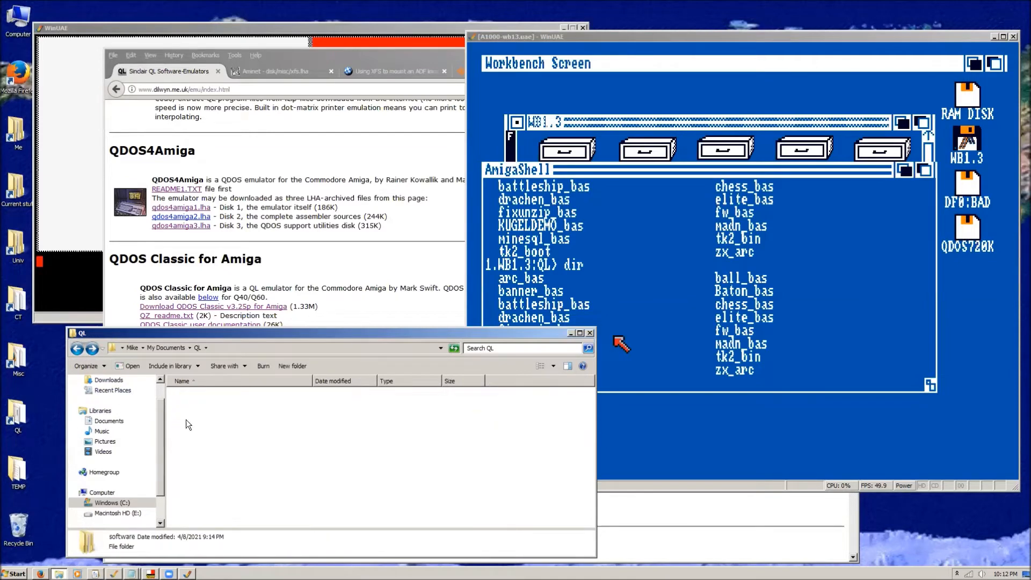
double_click(192, 397)
click(200, 410)
double_click(201, 411)
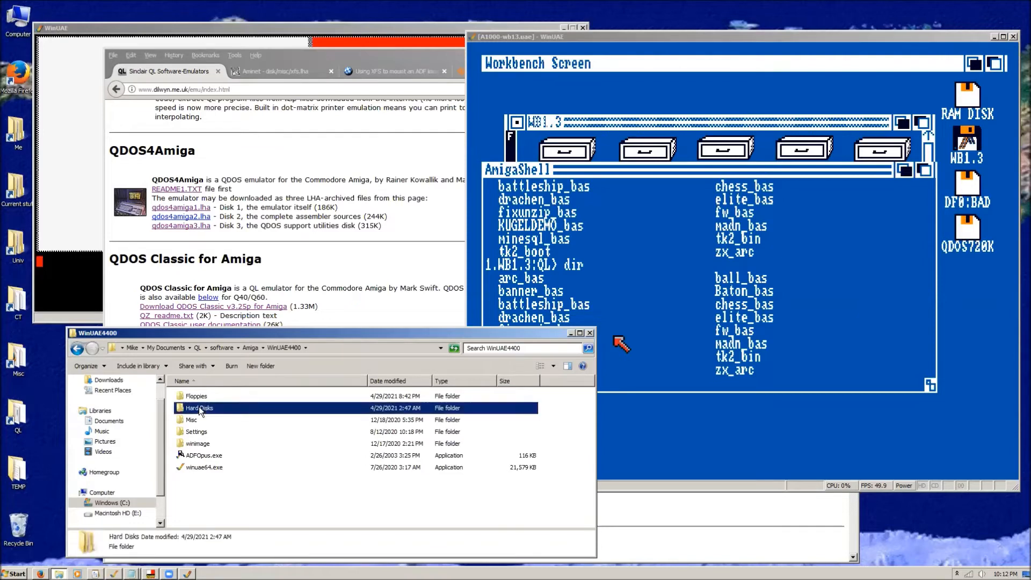
double_click(198, 407)
double_click(198, 409)
scroll(195, 456, down, 3)
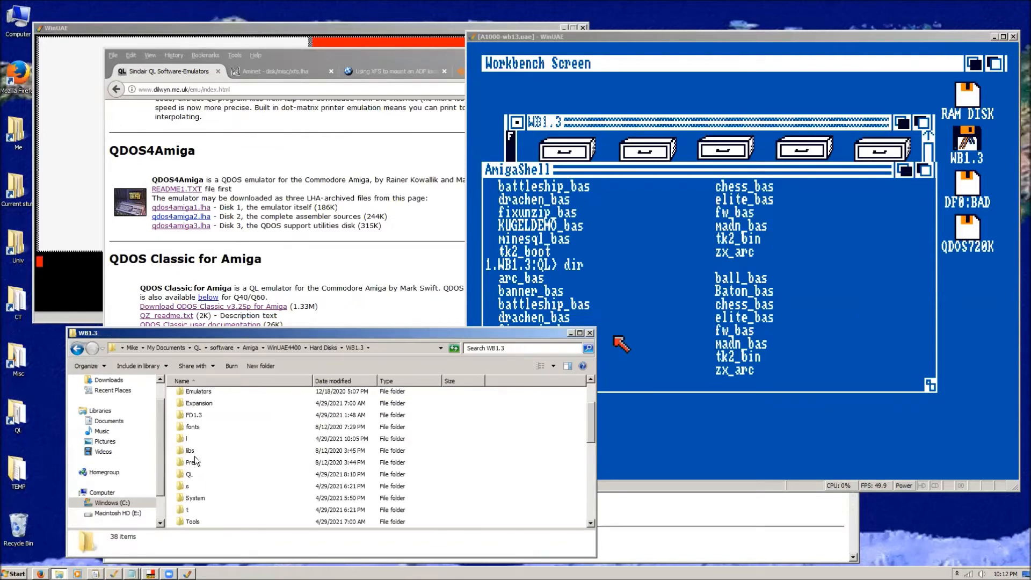
double_click(192, 438)
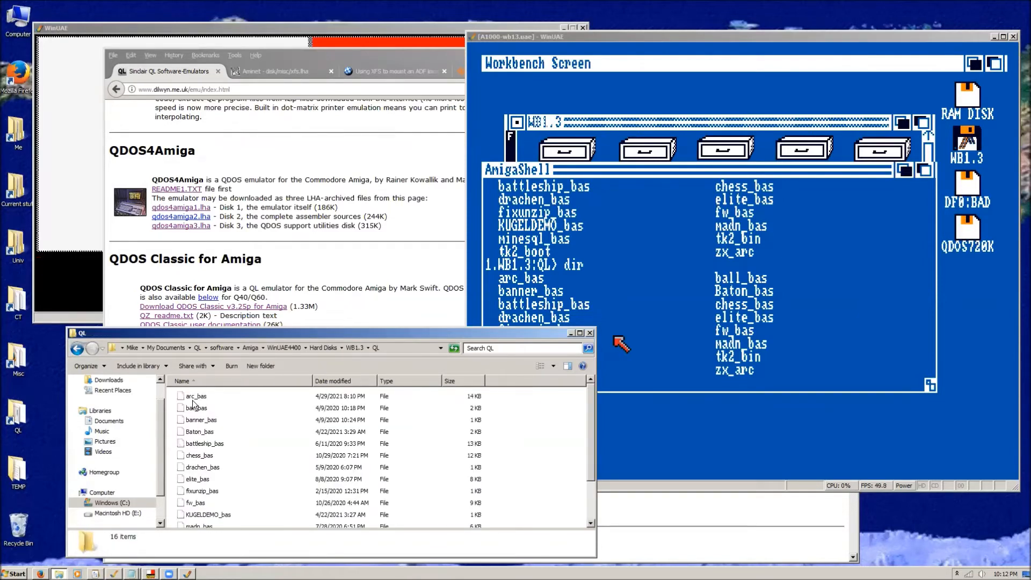
Open the arc_bas file from the QL folder in WordPad.
click(187, 399)
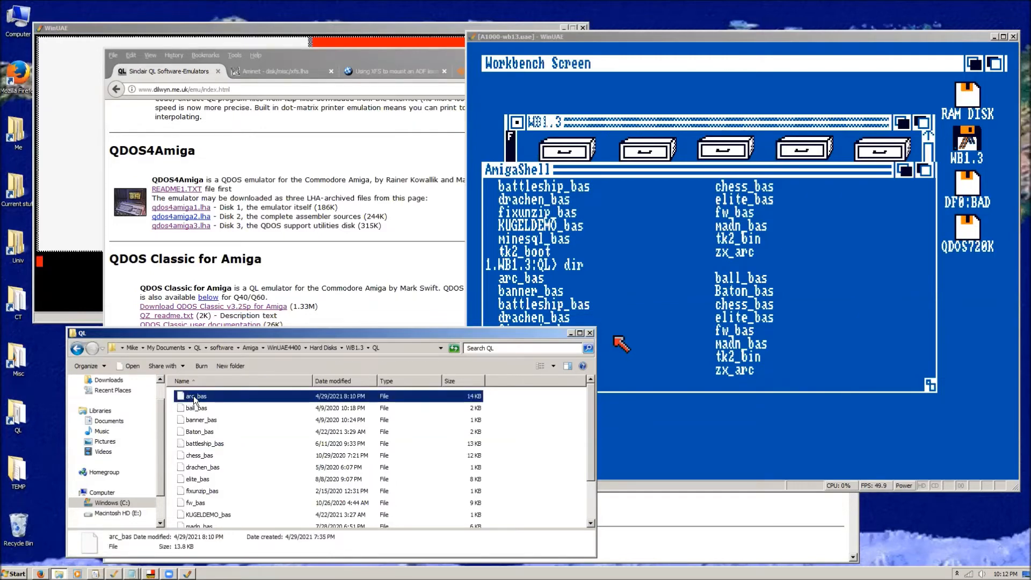
double_click(194, 395)
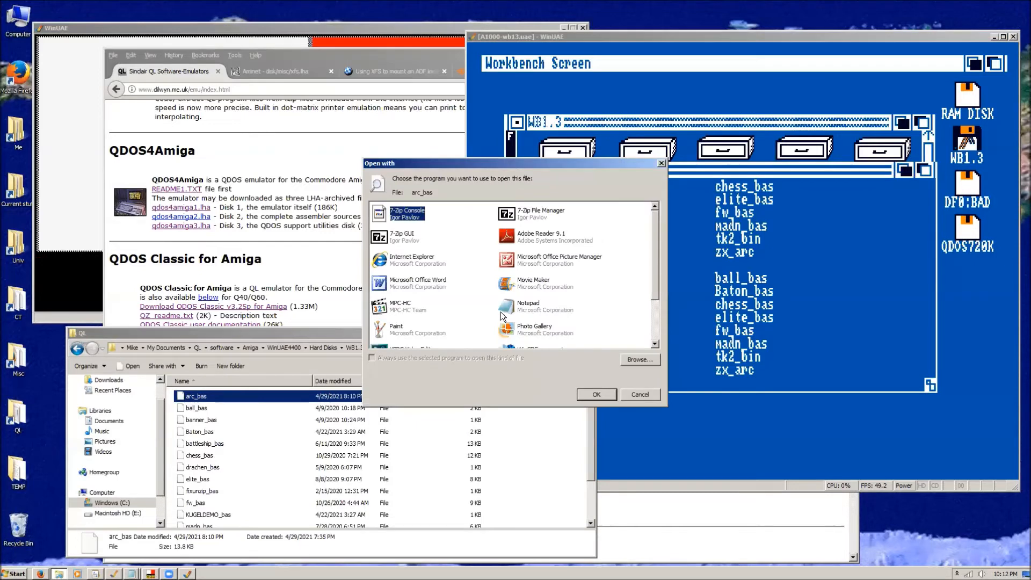
scroll(639, 323, down, 3)
double_click(544, 334)
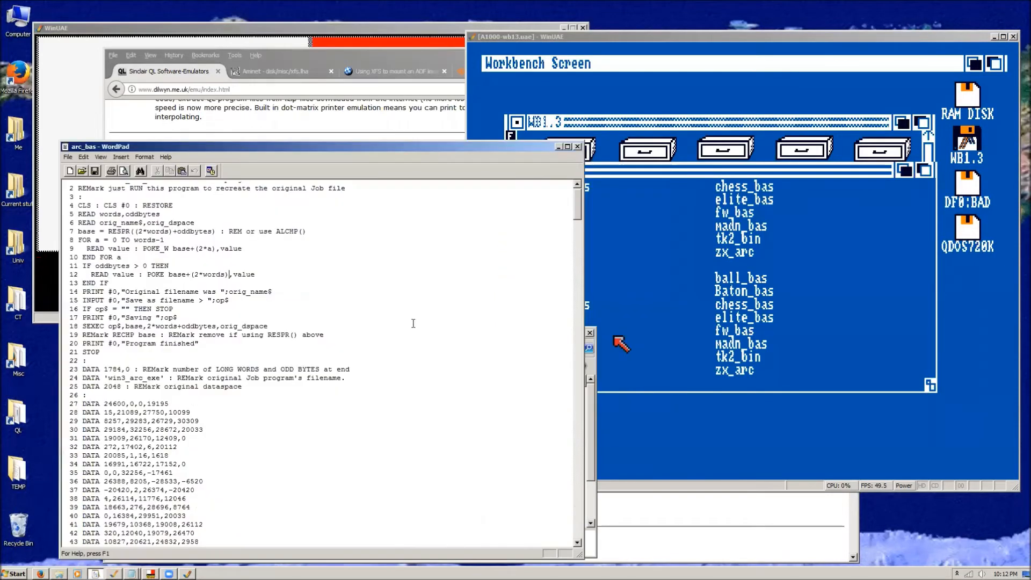
Highlight lines 2 to 24 of arc_bas to examine the loader code, and close the file.
drag(295, 153, 316, 81)
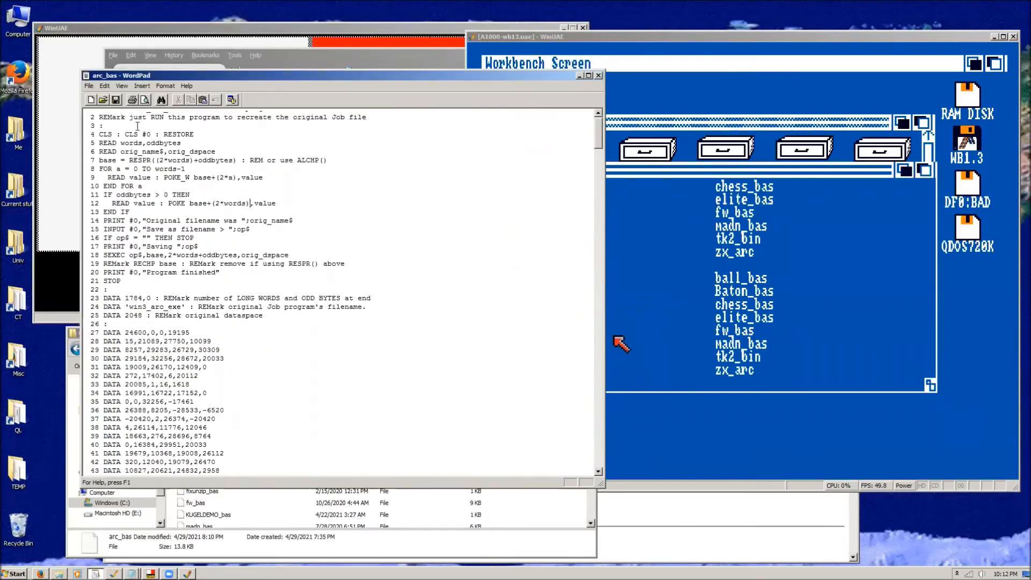
drag(92, 117, 318, 306)
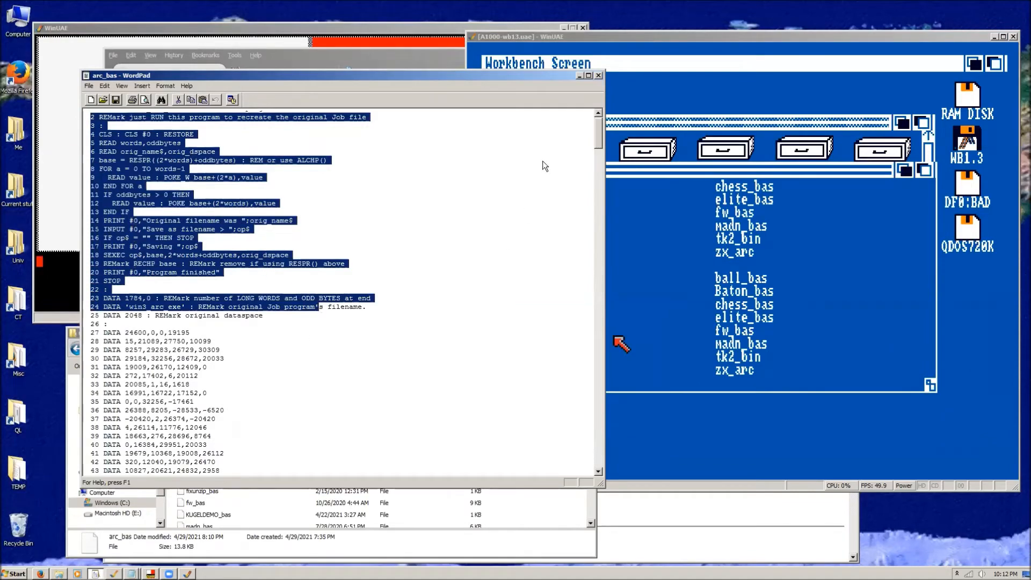
drag(600, 126, 543, 175)
scroll(169, 220, up, 3)
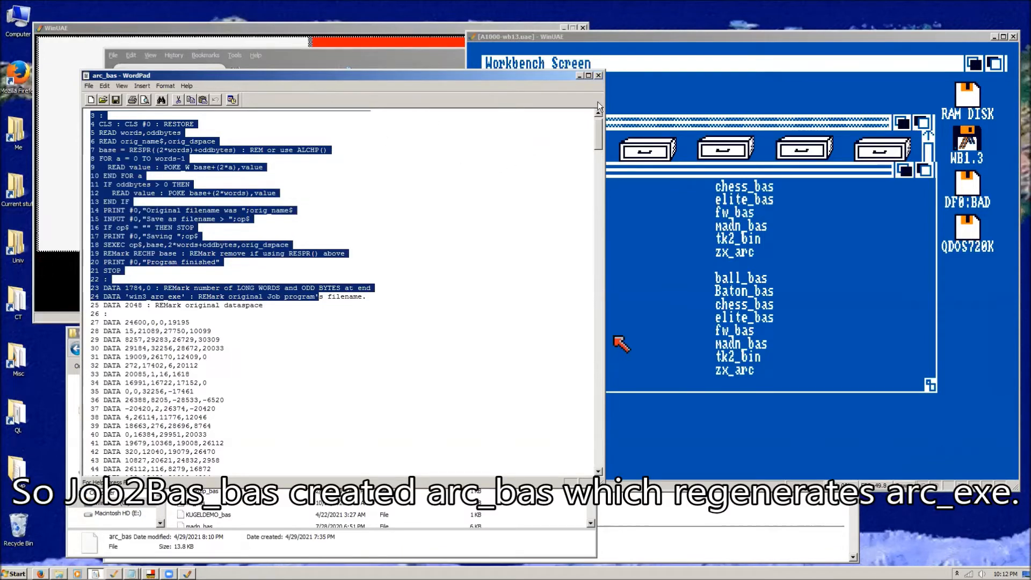
click(598, 75)
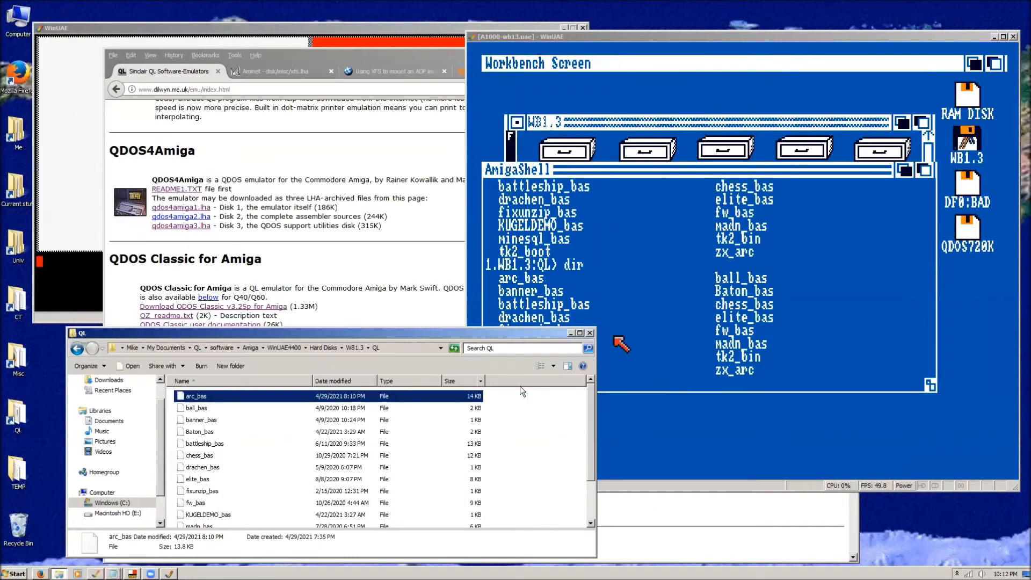
Minimize the Explorer window, switch to the QL emulator window and list the flp2_ directory.
click(637, 326)
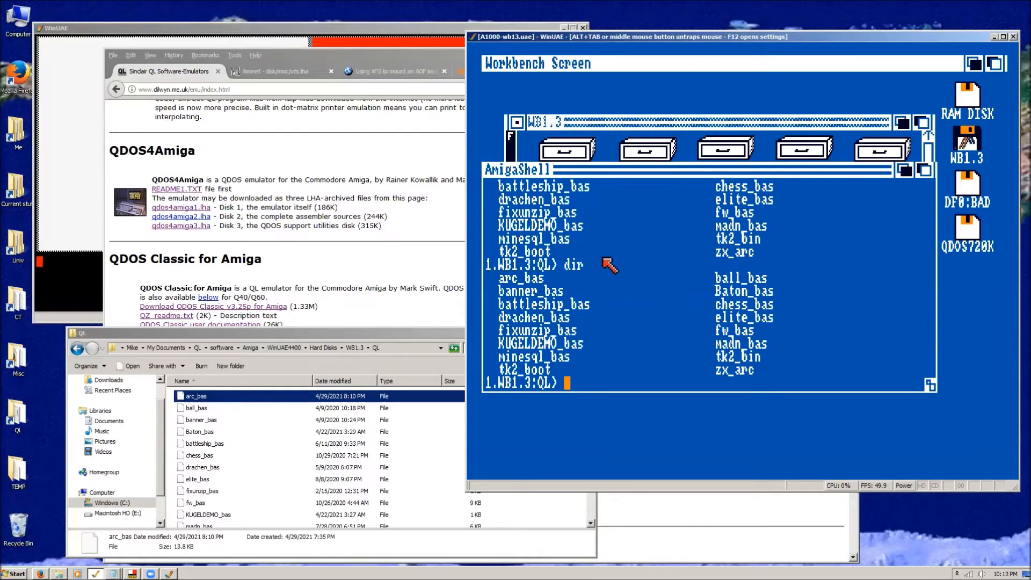
key(alt+Tab)
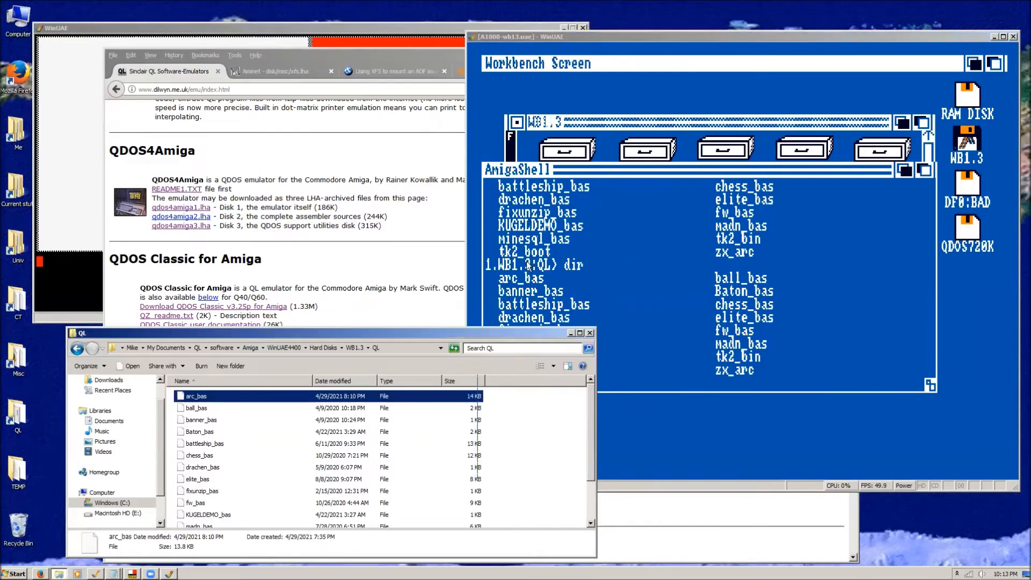
click(570, 335)
click(352, 27)
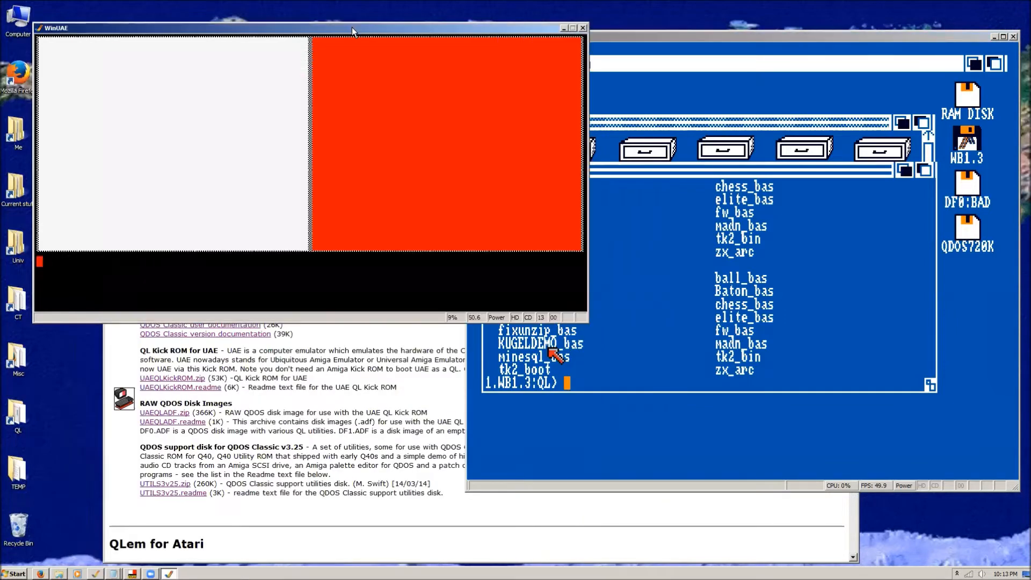
drag(346, 23, 359, 24)
text(dir flp2_)
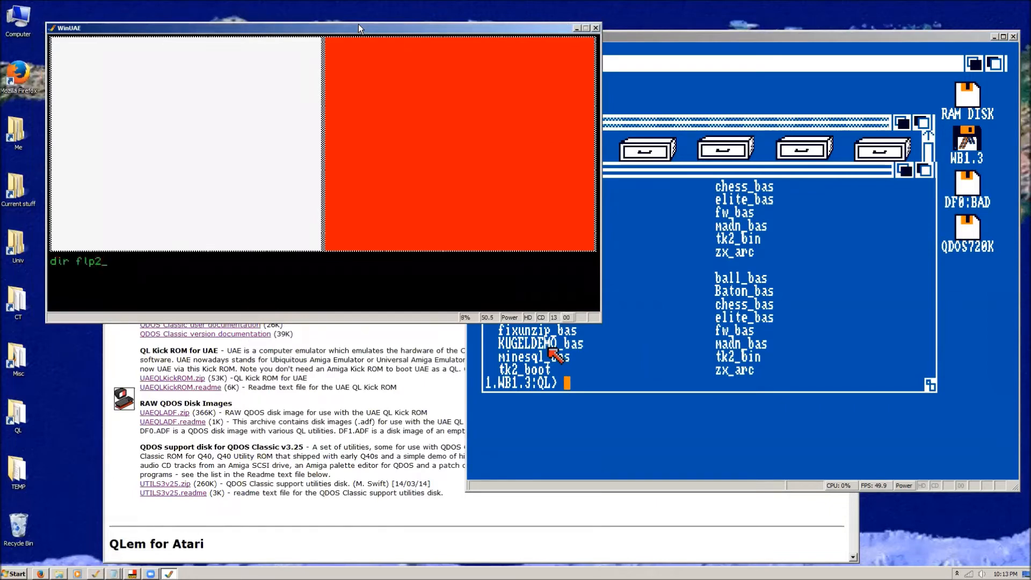
key(Return)
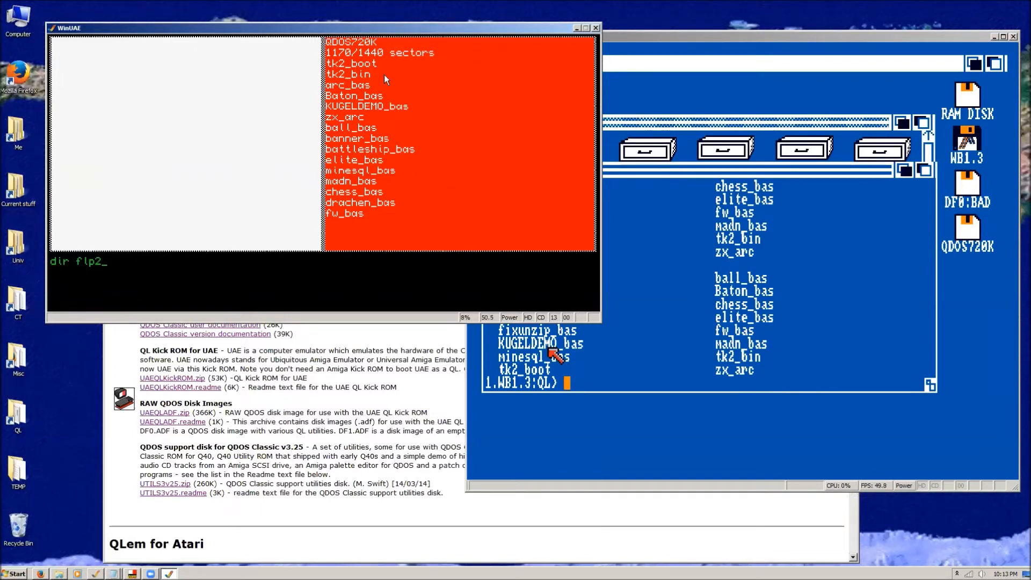
Load the BASIC program flp2_arc_bas in the QL emulator.
text(job)
key(Return)
text(load flp)
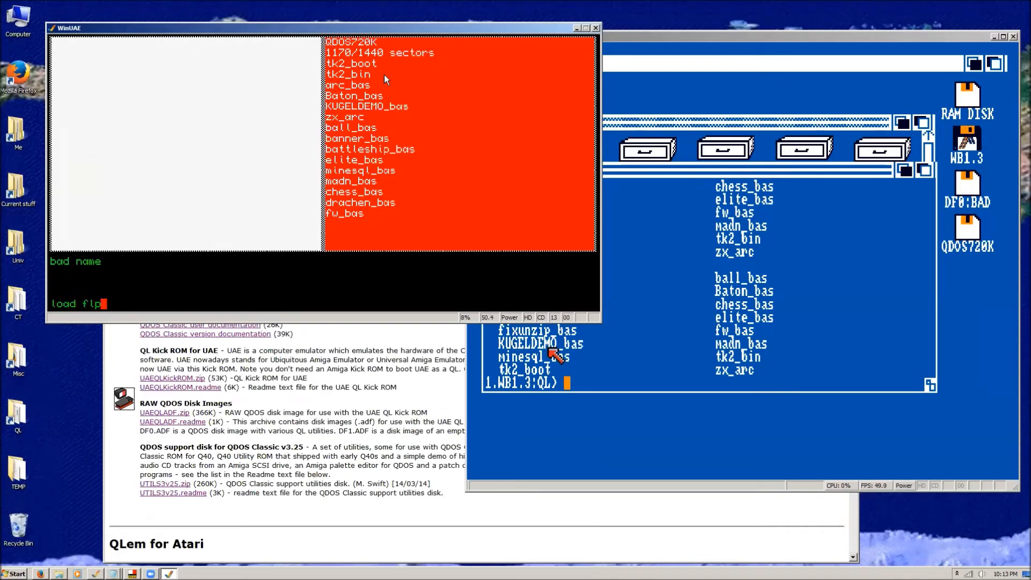
text(2_arc_bas)
key(Return)
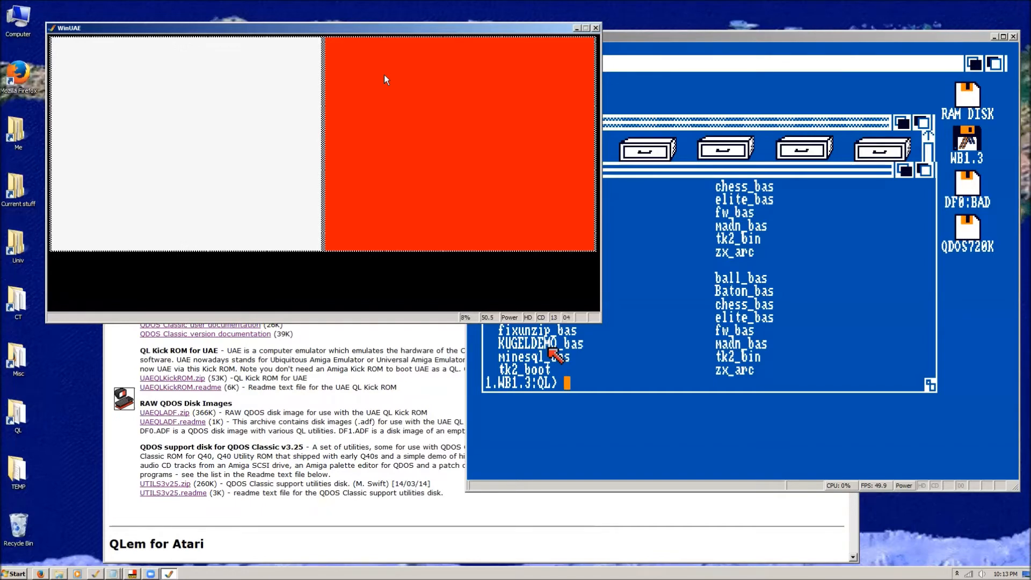
List the loaded BASIC program and run it.
text(list)
key(Return)
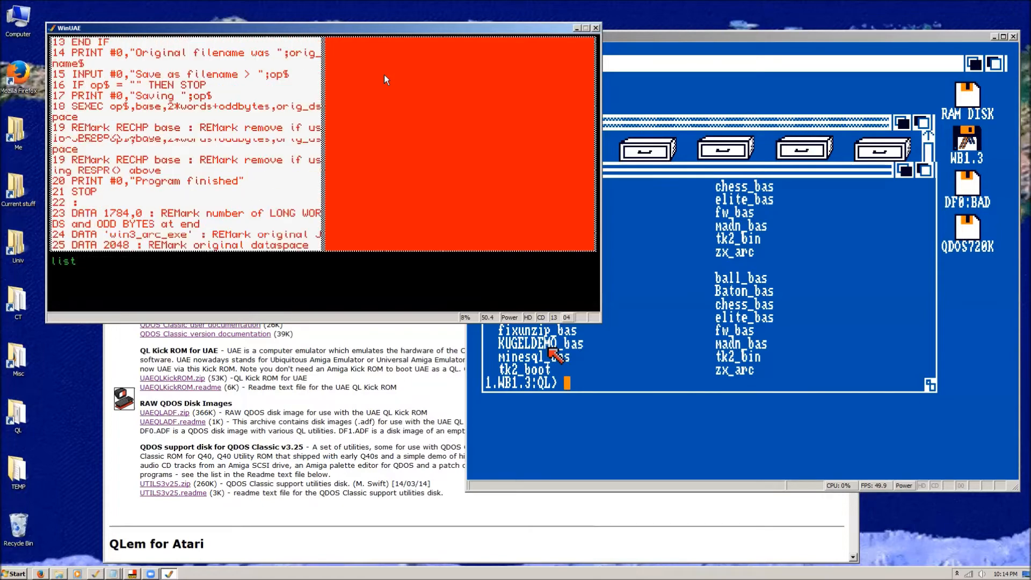
text(run)
key(Return)
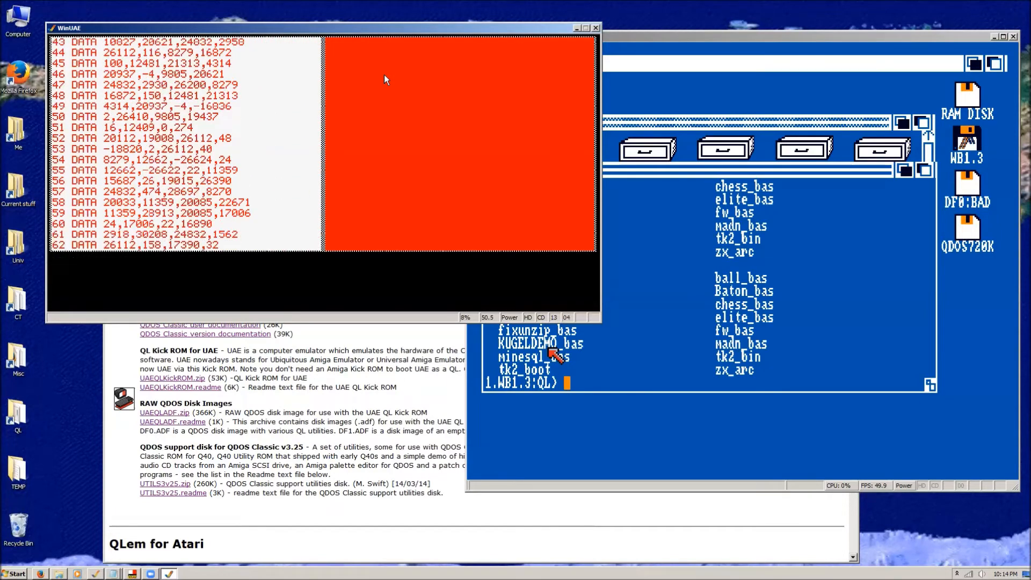
Save the regenerated job as ram1_arc_exe and list the ram1_ directory.
click(298, 27)
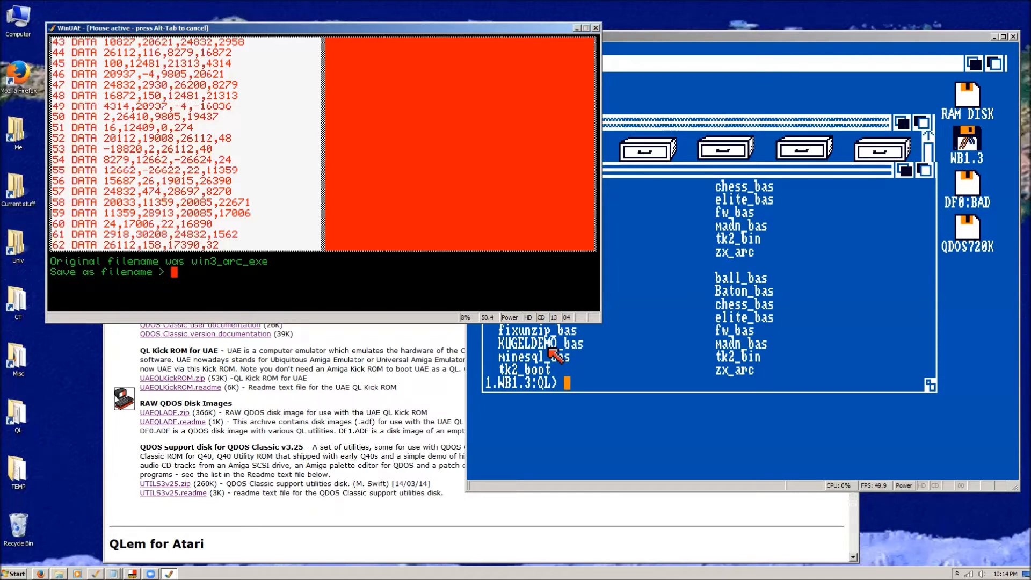
text(ram1_arc_exe)
key(Return)
text(dir ram1_)
key(Return)
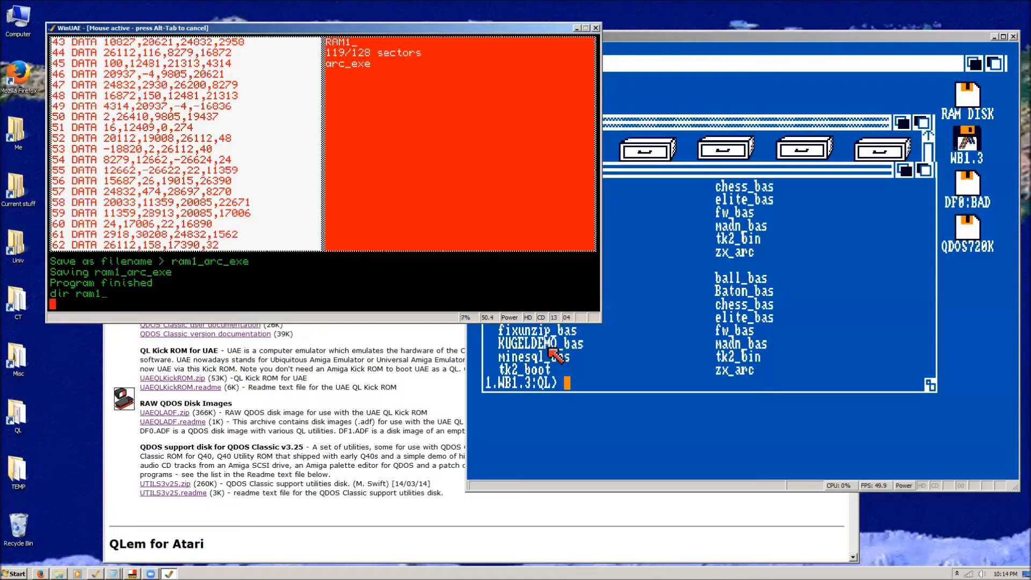
Execute ram1_arc_exe and toggle the archiver's Unkomprimiert and Groß/Klein options several times.
text(exec ram1_arc_exe)
key(Return)
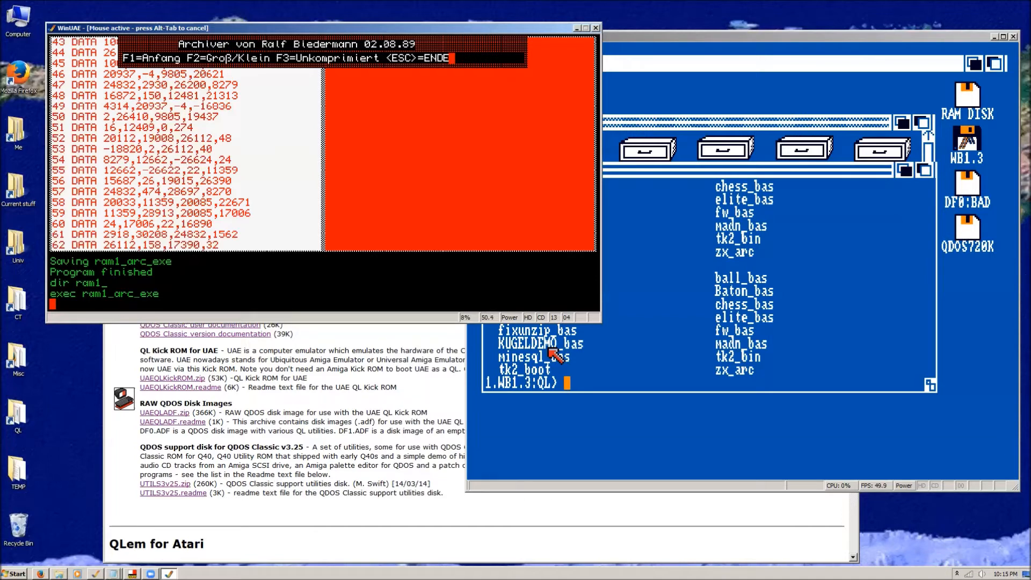
key(F3)
key(F3)
key(F3)
key(F2)
key(F2)
key(F2)
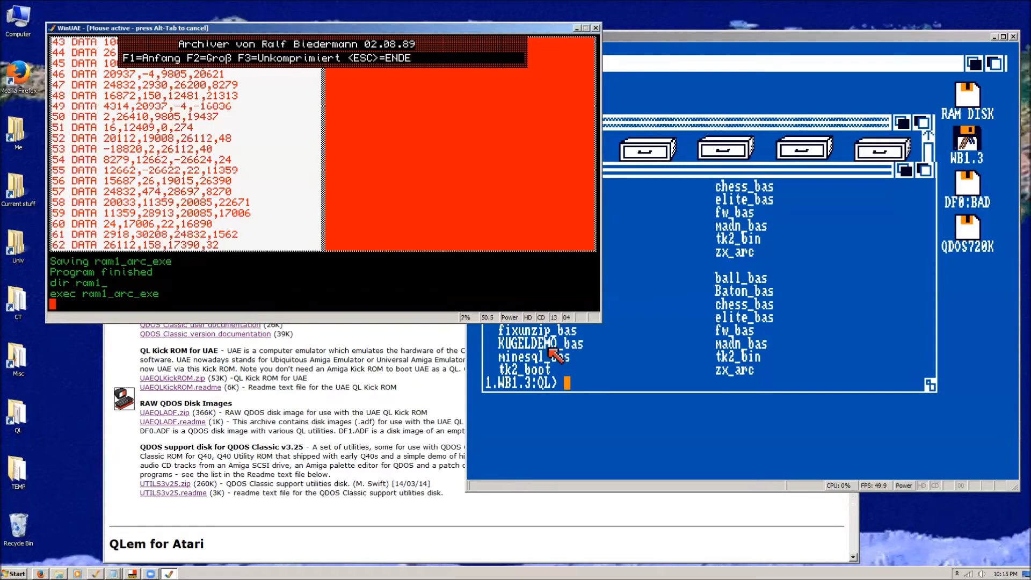
Start the archiver's unpacking dialog and list the flp2_ directory to find the source file name.
key(F1)
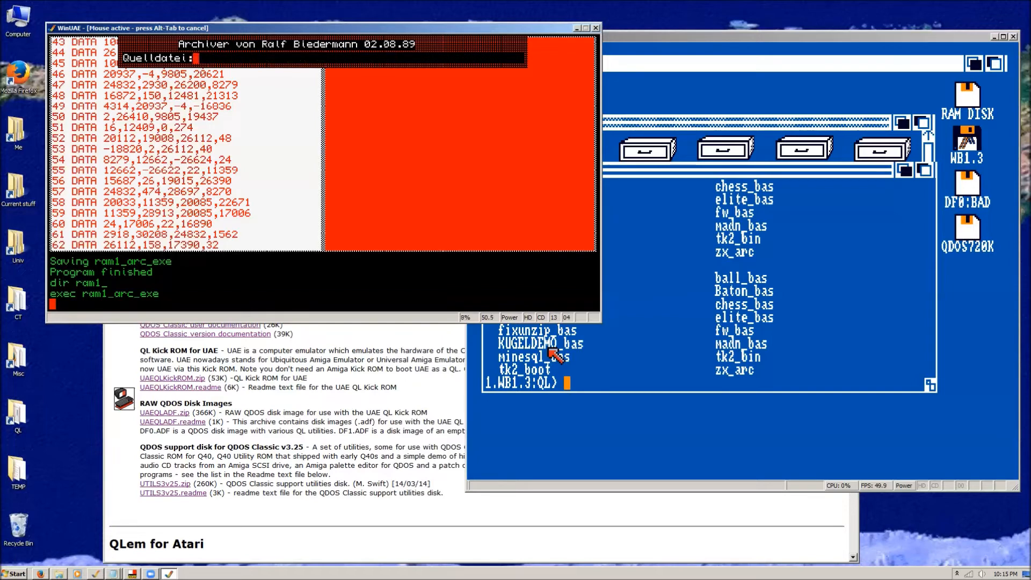
text(dir flp2_)
key(Return)
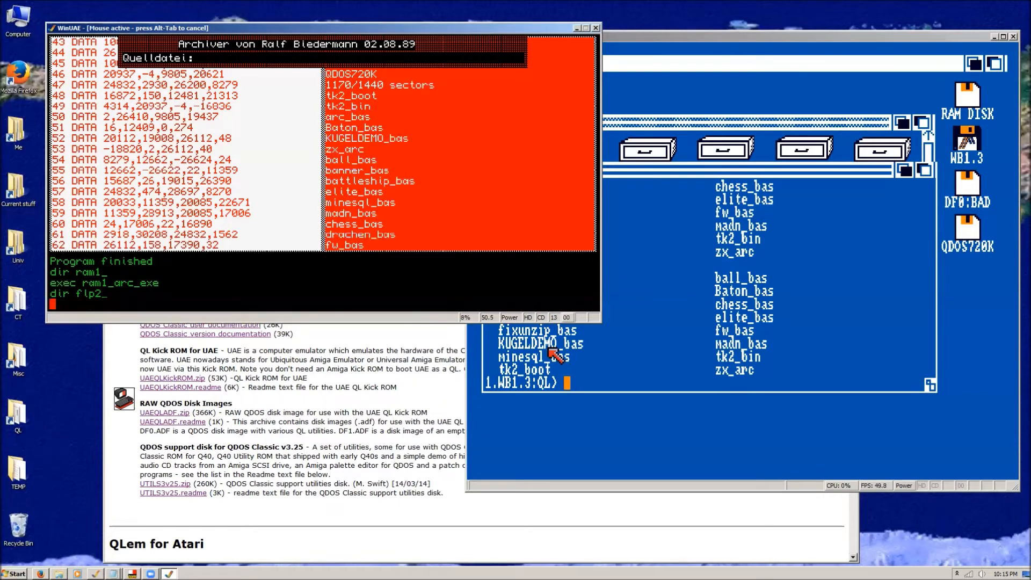
Unpack zx from the source file flp2_zx_arc to the destination ram1_.
text(flp2_zx_arc)
key(Return)
text(ram1_)
key(Return)
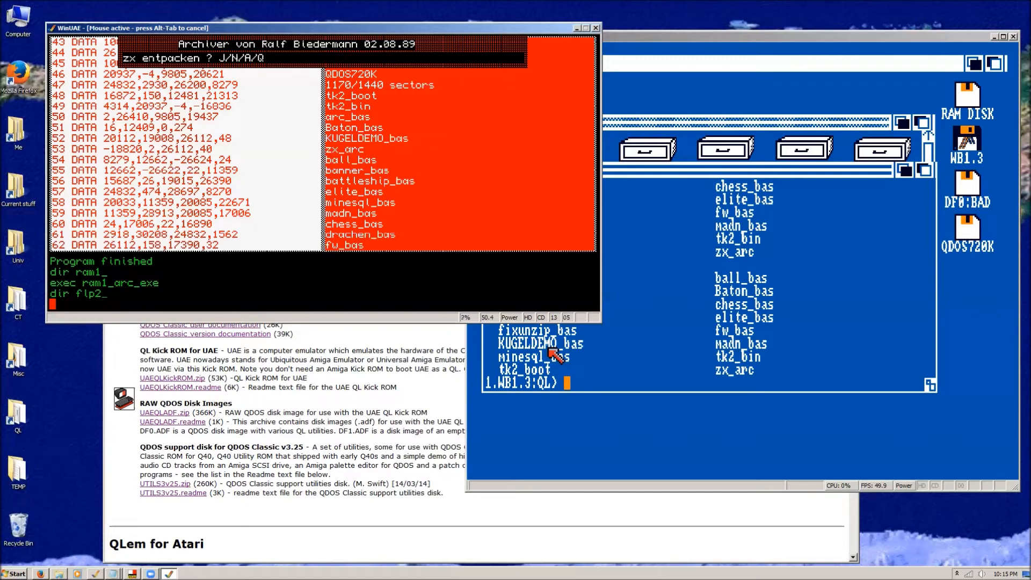
key(j)
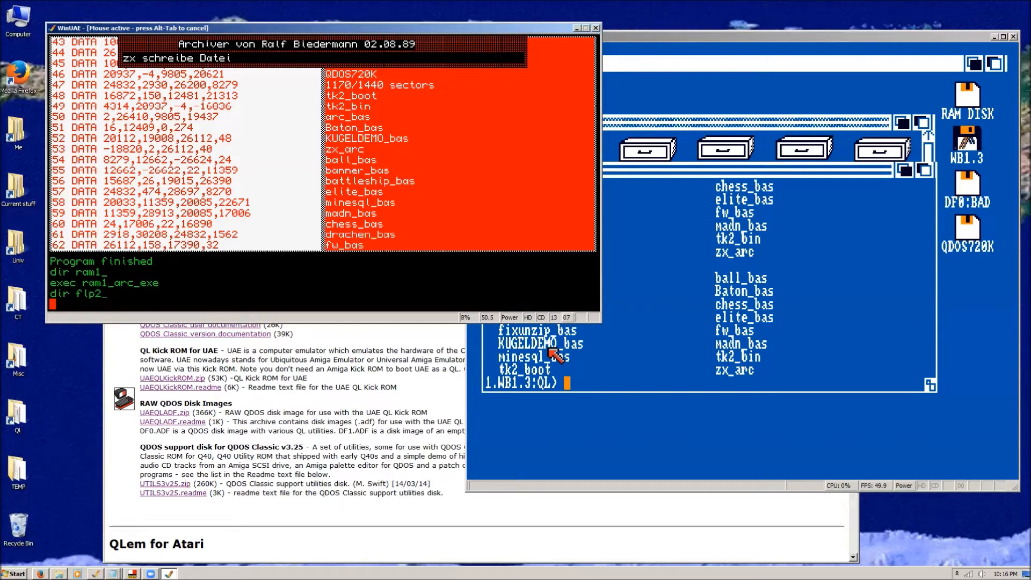
List the ram1_ directory repeatedly to check the progress of writing the unpacked zx file.
text(dir ram1_)
key(Return)
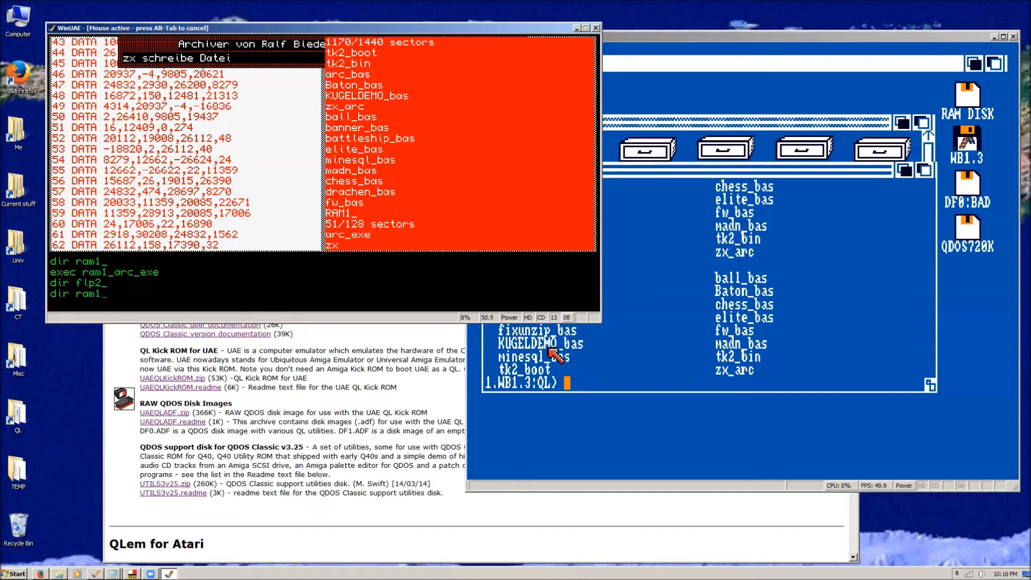
text(dir ram1_)
key(Return)
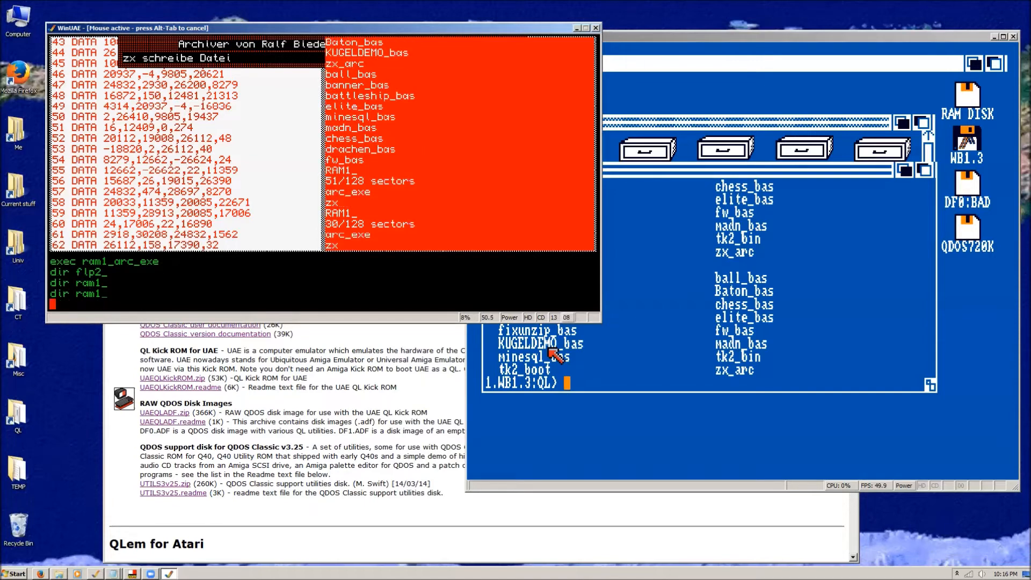
text(dir ram1_)
key(Return)
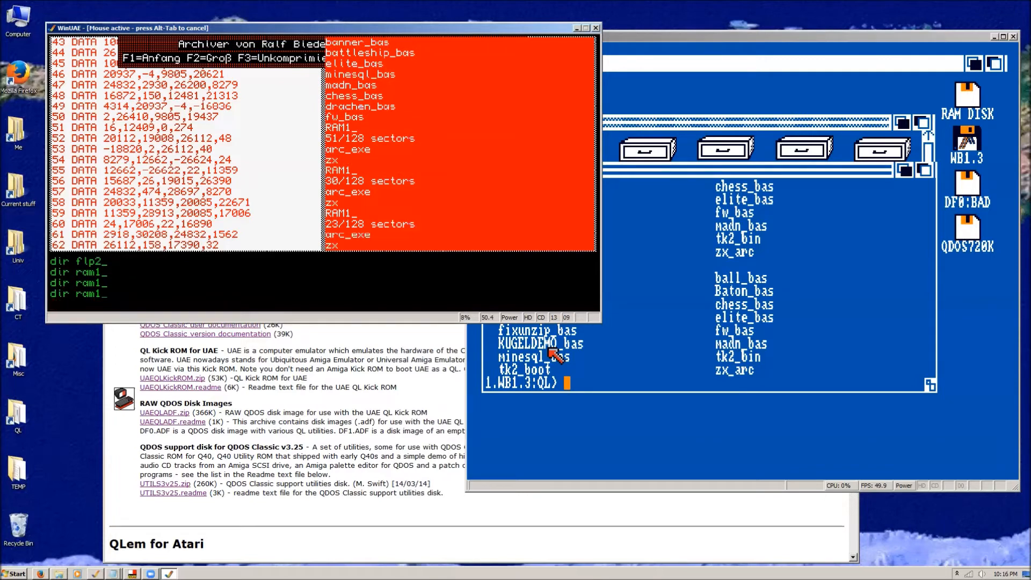
List the contents of the flp1_ disk.
text(dir flp1_)
key(Return)
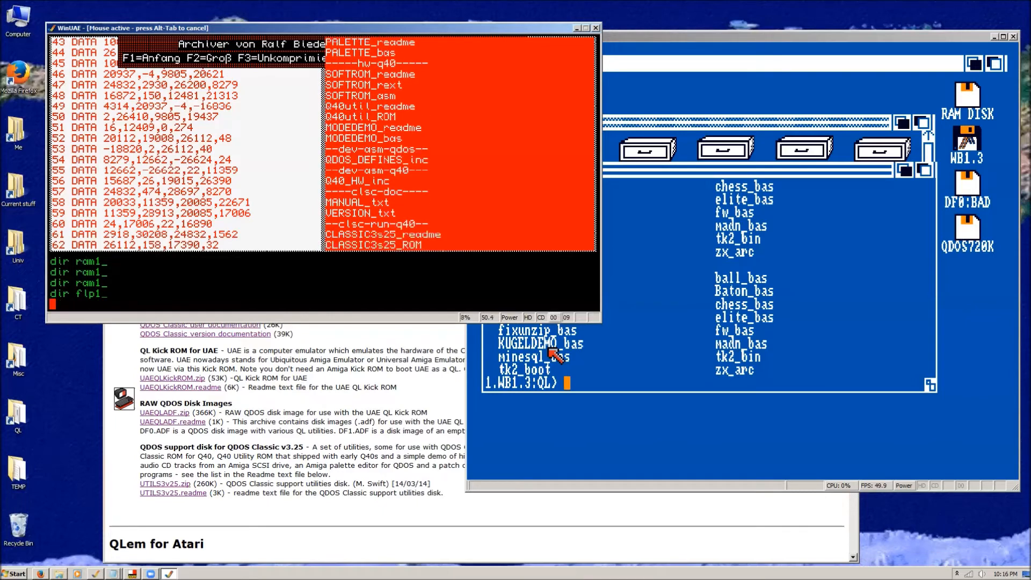
List the contents of the flp2_ disk at the QDOS command line.
text(dir flp)
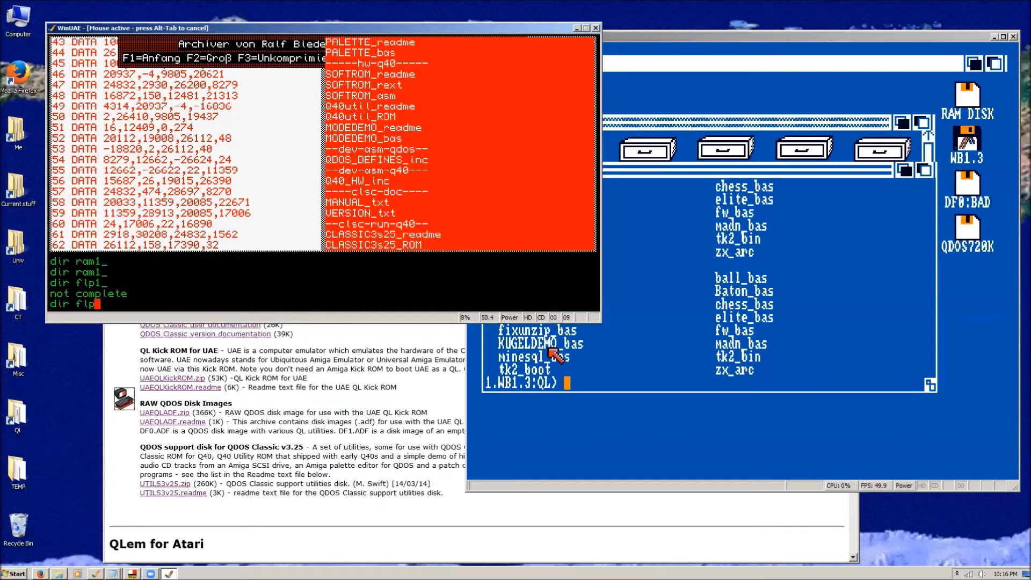
text(2_)
key(Return)
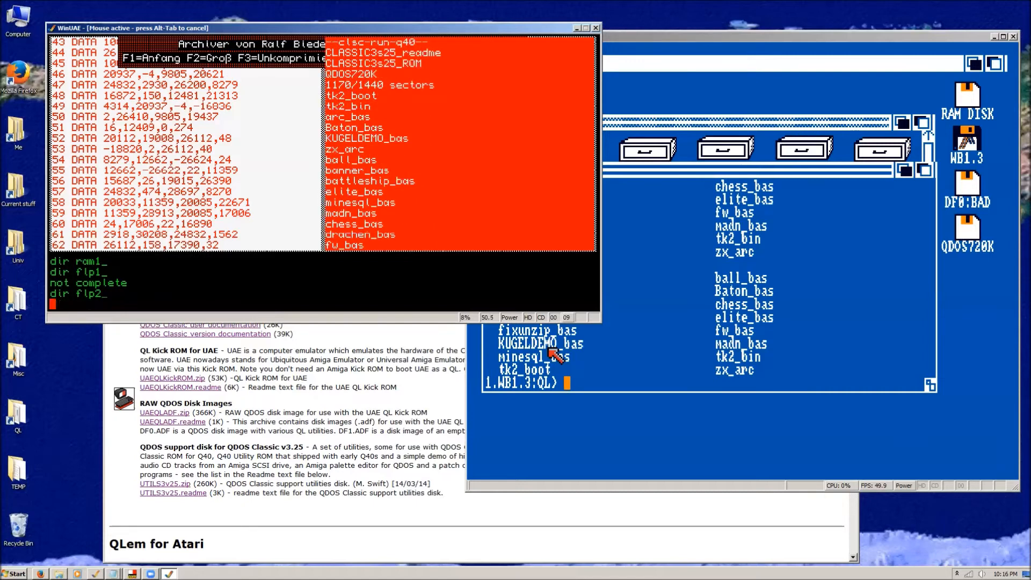
Try to execute the packed archive flp2_zx_arc directly from the floppy disk.
text(exec flp2_zx_arc)
key(Return)
Execute the unpacked zx program from ram1_ to start the ZX simulator.
text(exec ram1_)
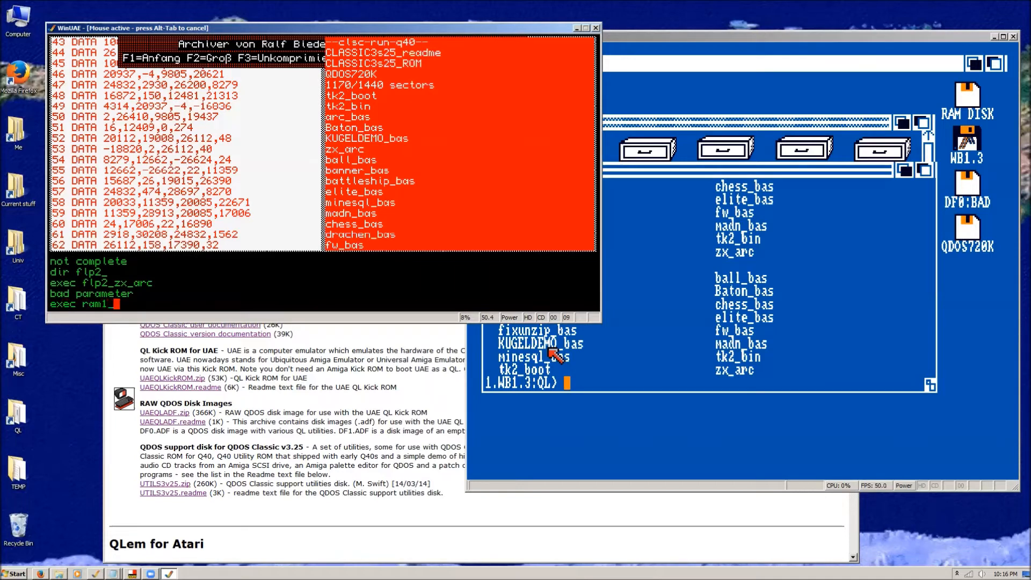
text(zx)
key(Return)
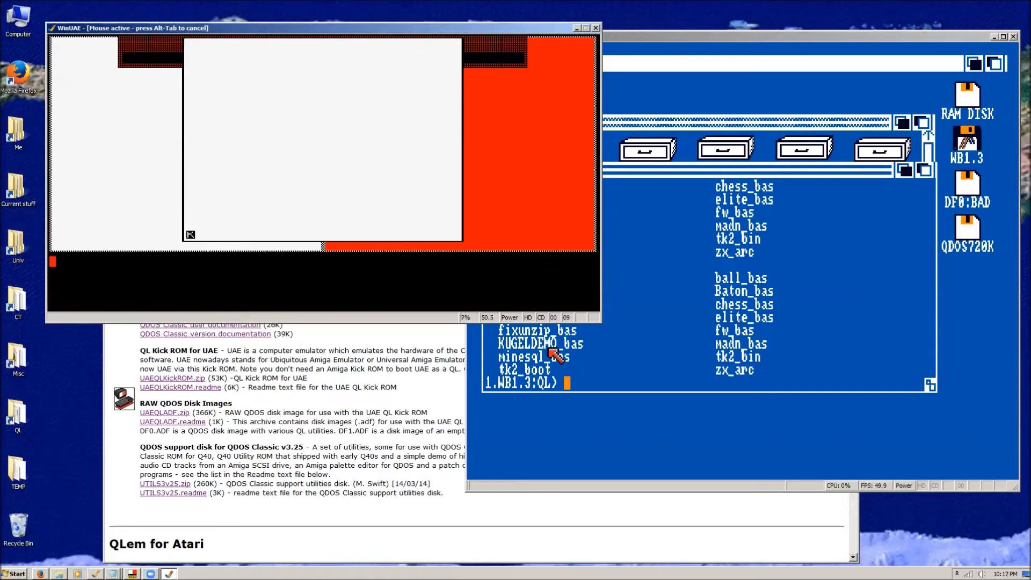
Begin a LOAD command in the ZX simulator with the file name starting with FLP2.
key(j)
text("FL)
text(P2)
text(dir ram)
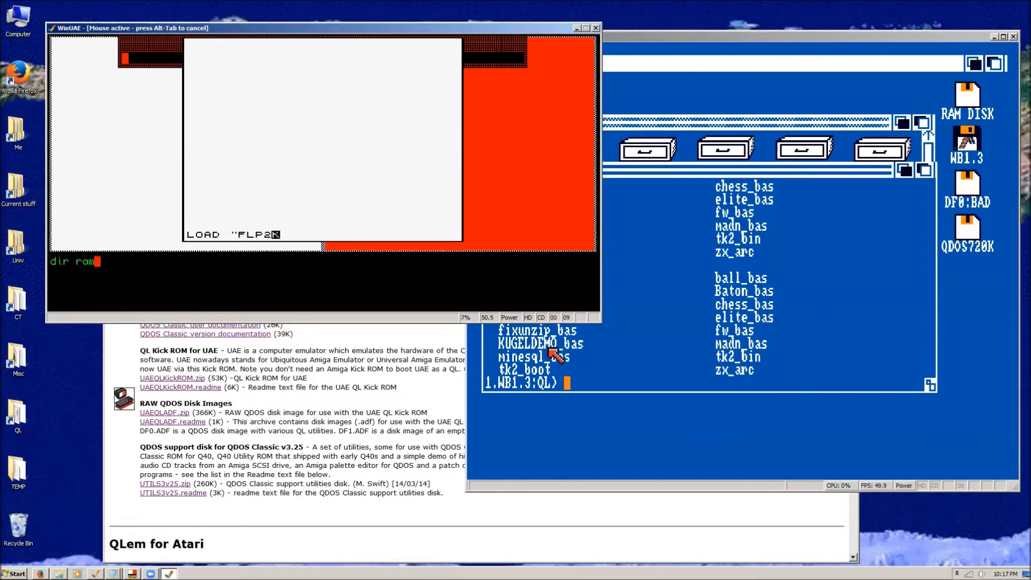
List the flp2_ directory in QDOS to look up the names of the BASIC programs to load.
key(BackSpace)
key(BackSpace)
key(BackSpace)
text(flp2_)
key(Return)
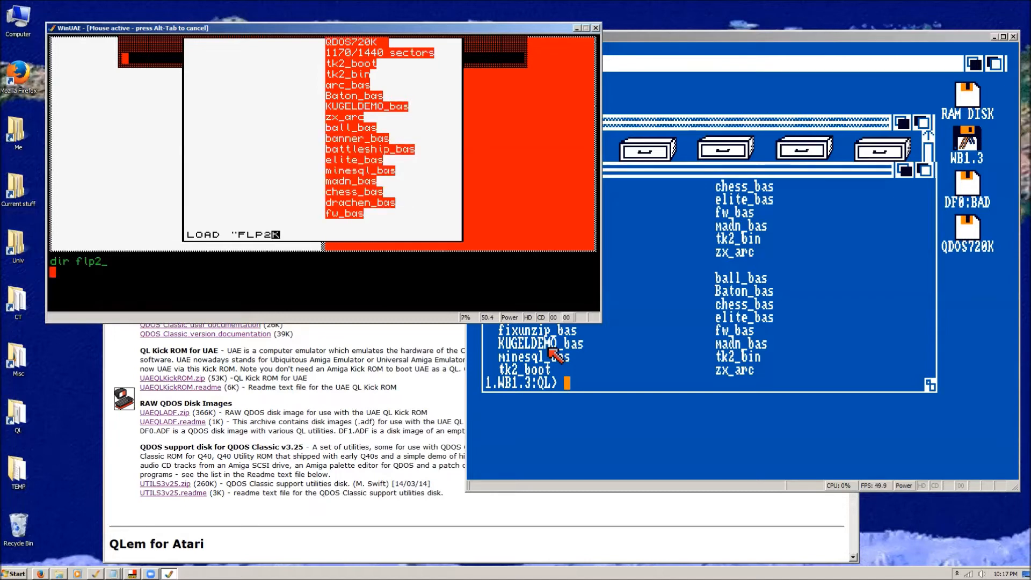
Complete the simulator's load command with FLP2_BANNER_BAS and choose option 3 to show both the square and spiral patterns.
text(_BANNER_BAS)
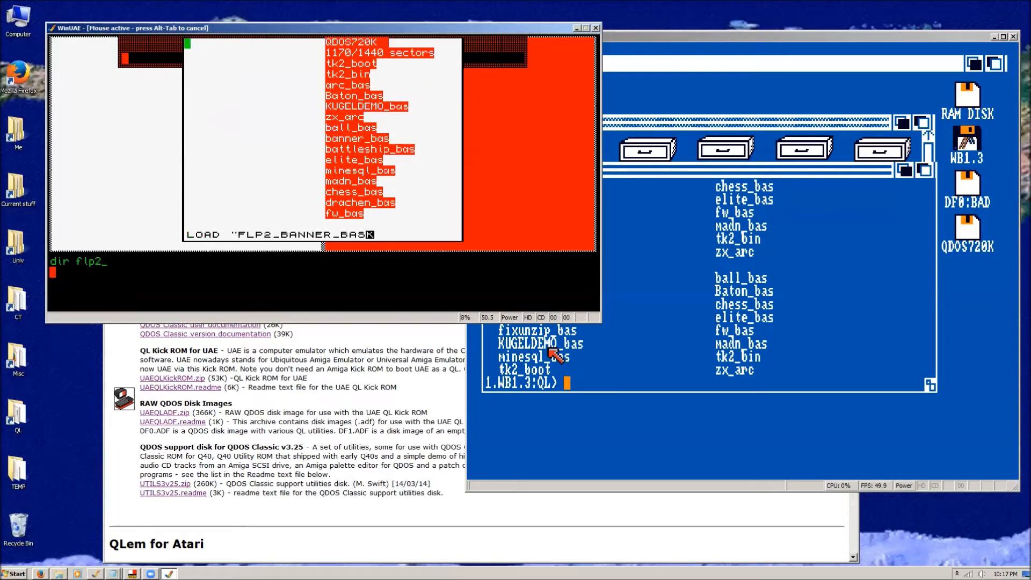
key(Return)
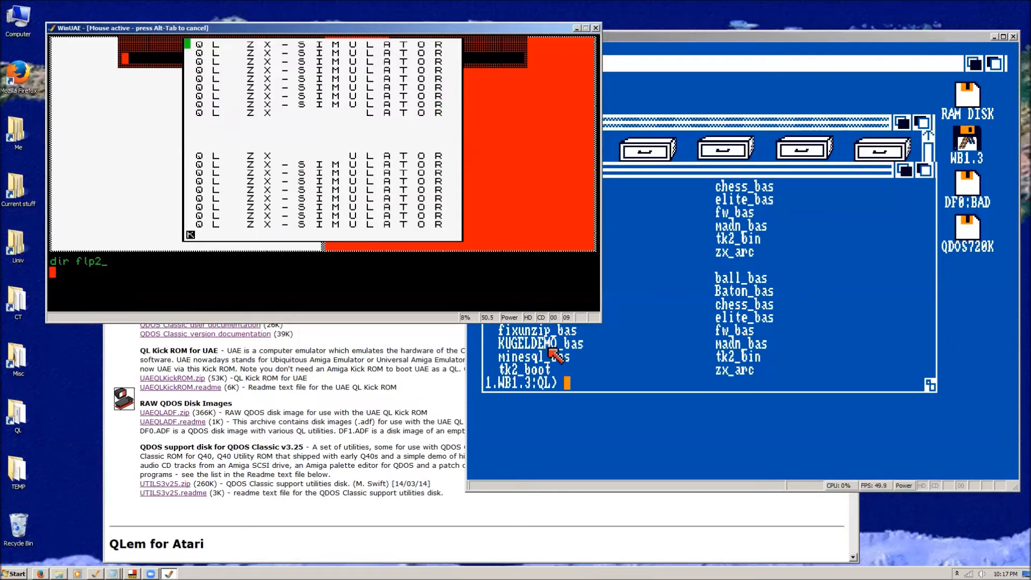
text(3)
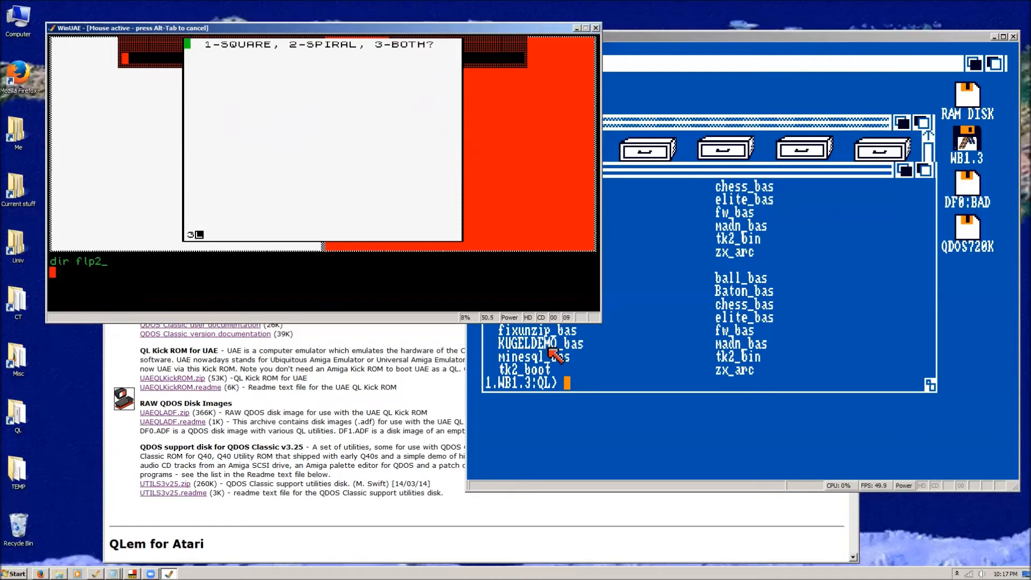
key(Return)
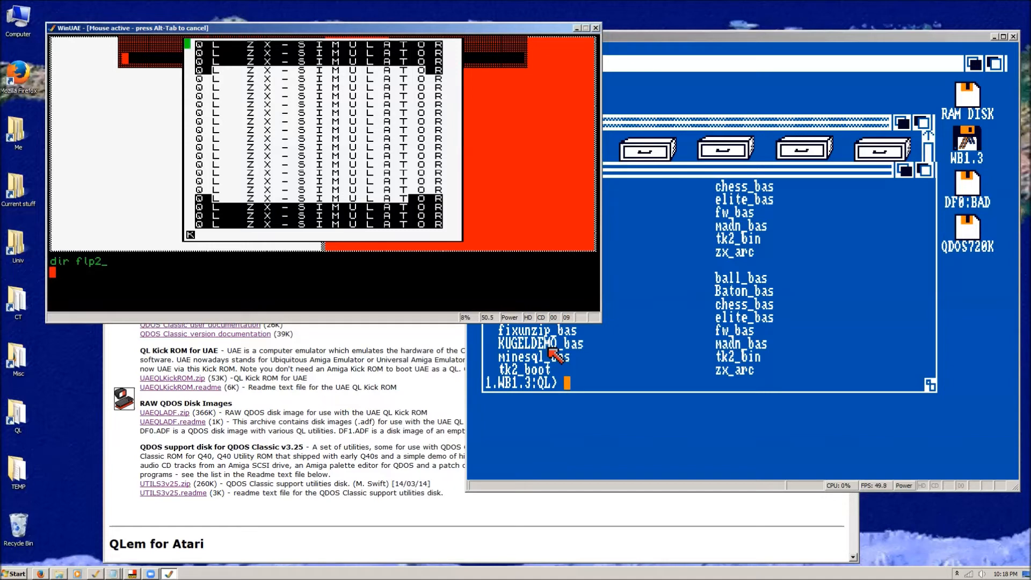
Load the Elite program FLP2_ELITE_BAS in the ZX simulator.
text(LOD)
key(Return)
text("FLP2_ELITE)
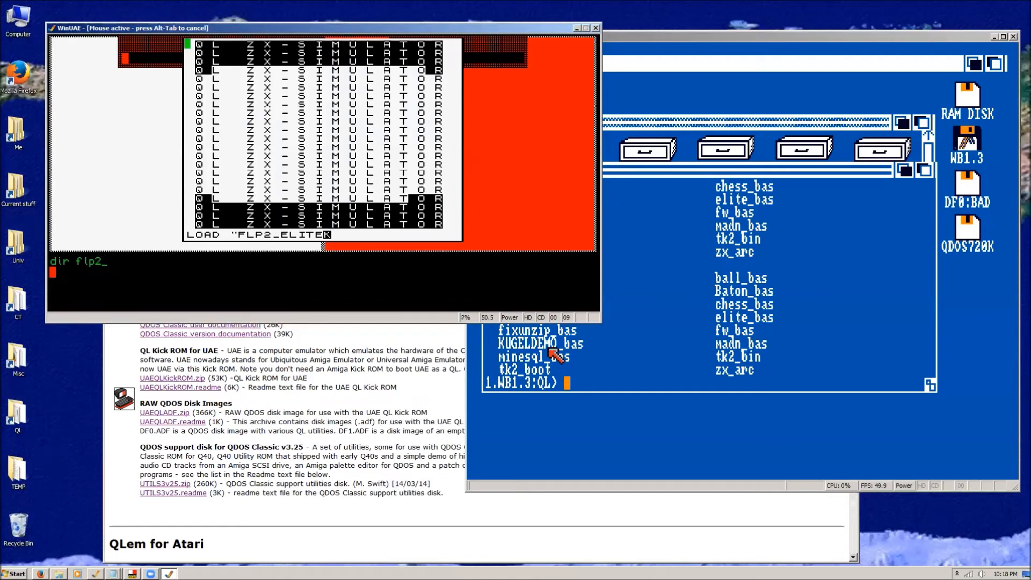
text(_BAS")
key(Return)
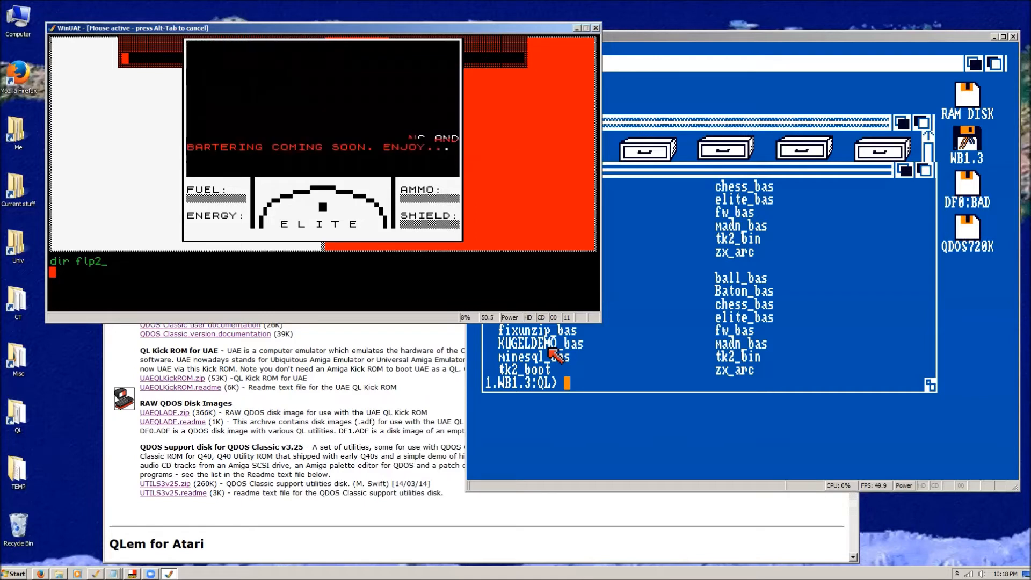
Get past the Elite intro text and try steering in all four directions and firing in the game.
key(space)
key(Left)
key(Right)
key(Up)
key(Down)
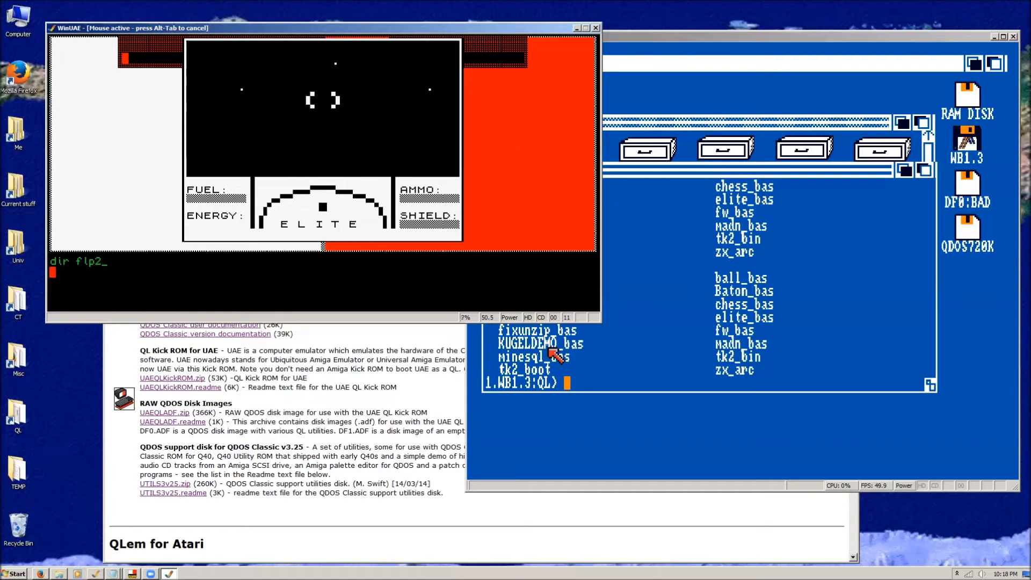
key(space)
List the flp2_ directory again in QDOS to pick another program for the simulator.
text(dir fp2)
key(BackSpace)
text(lp2_)
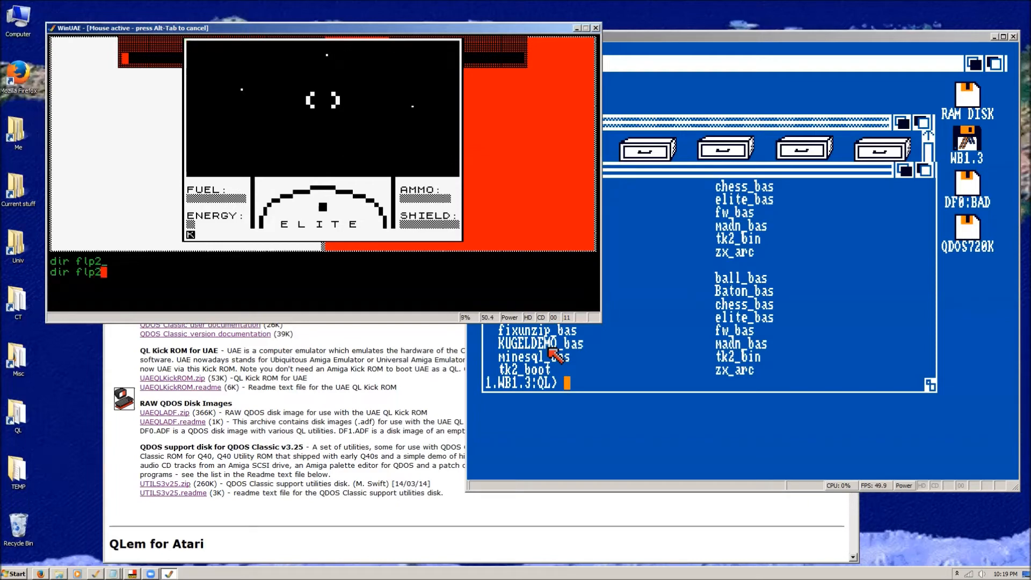
key(Return)
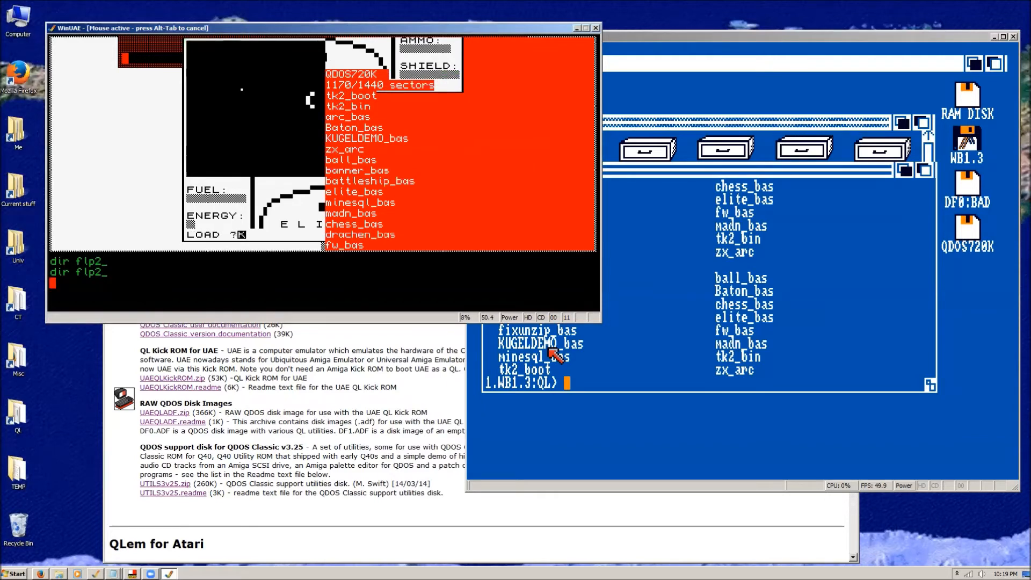
Load the Minesweeper program FLP2_MINESQL_BAS in the ZX simulator and start it.
text(2_MINESQL_BAS")
key(Return)
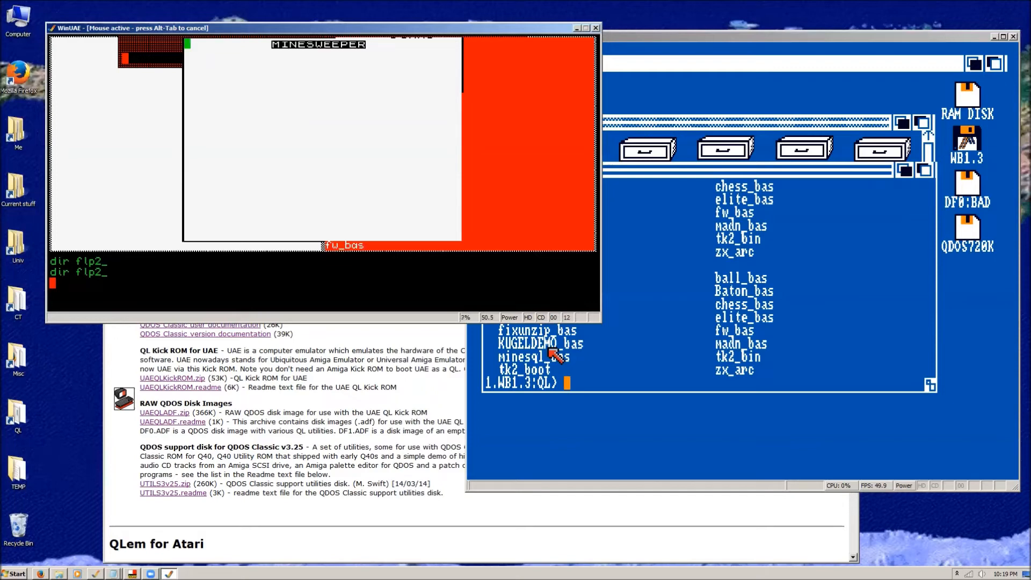
key(Return)
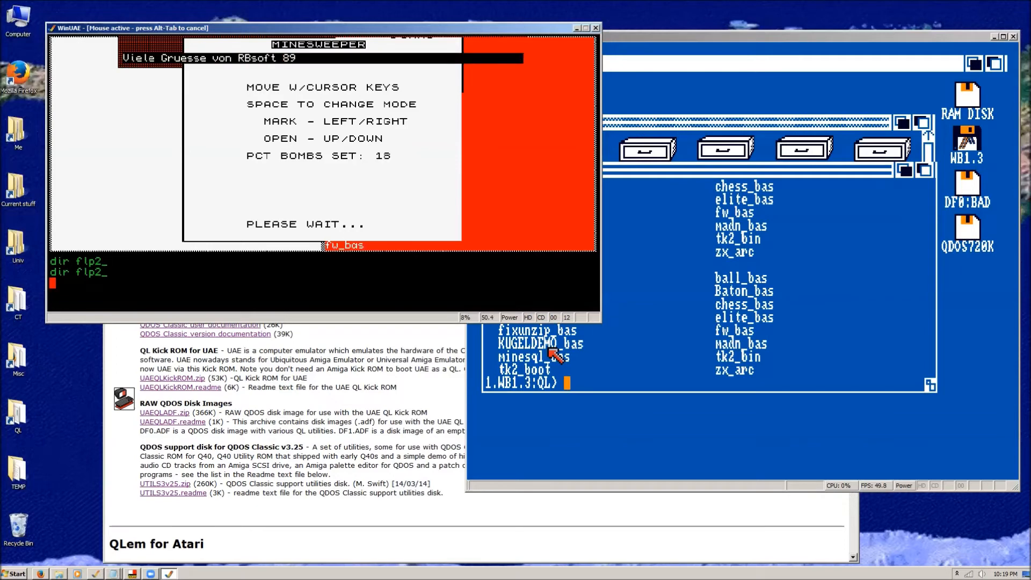
List the flp2_ directory in QDOS to find the baton program's file name.
text(dir flp2_)
key(Return)
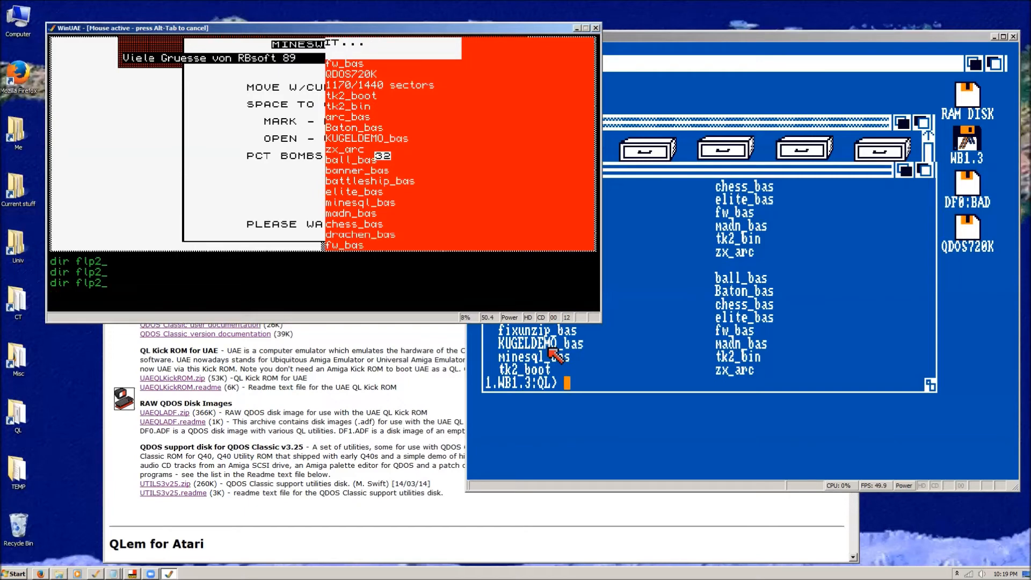
Load and run flp2_baton_bas in QDOS and set the baton twirler's number of trailing images to 45.
text(lrun flp2_baton_bas)
key(Return)
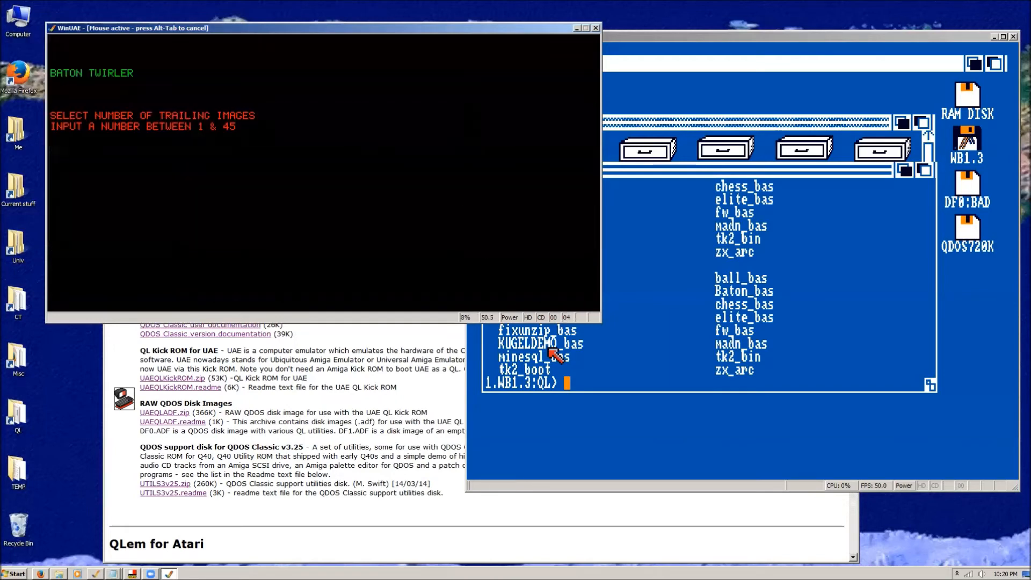
text(45)
key(Return)
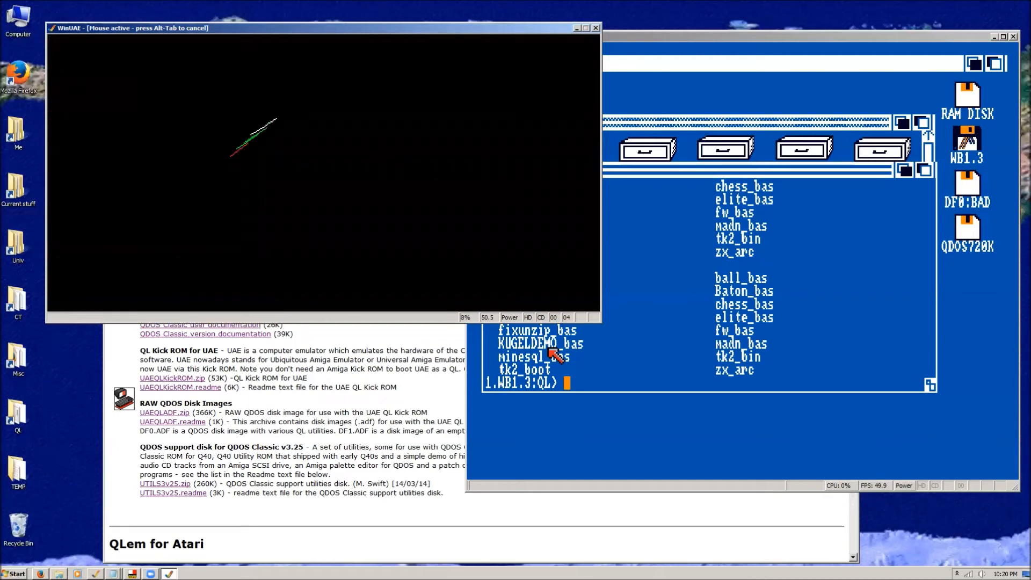
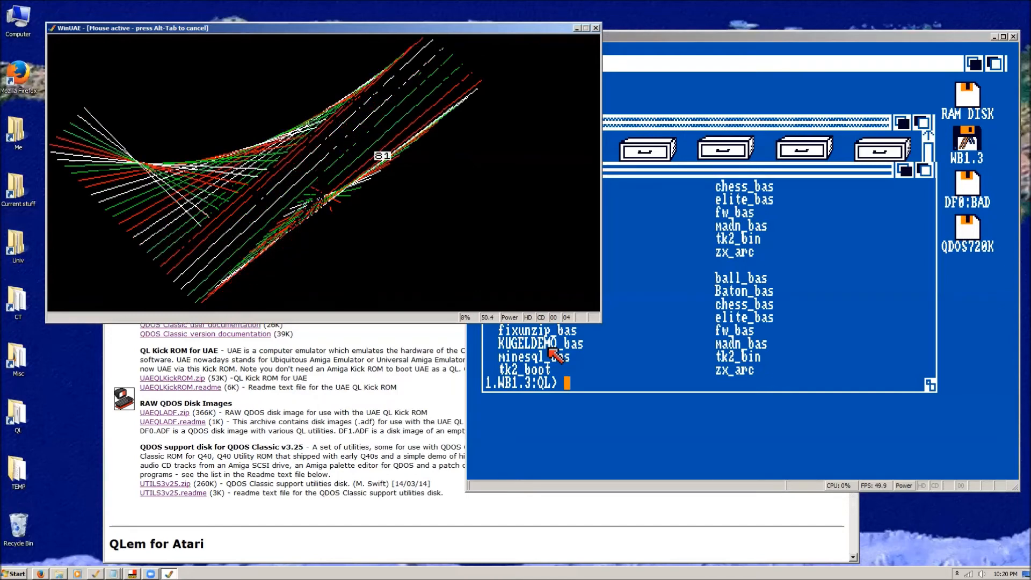
Stop the running baton demo in QDOS and quit the Minesweeper game in the ZX simulator.
key(ctrl+space)
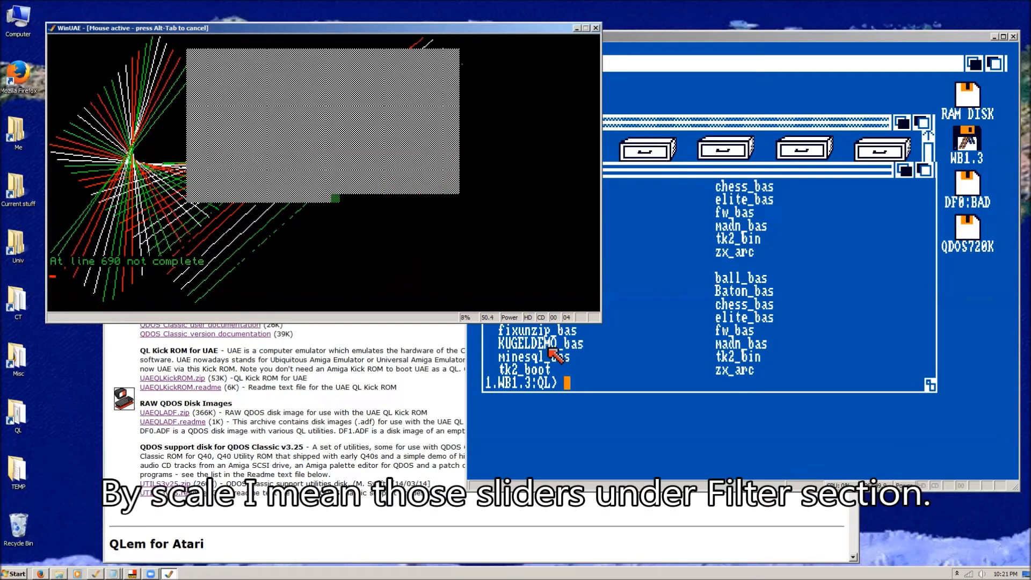
key(F12)
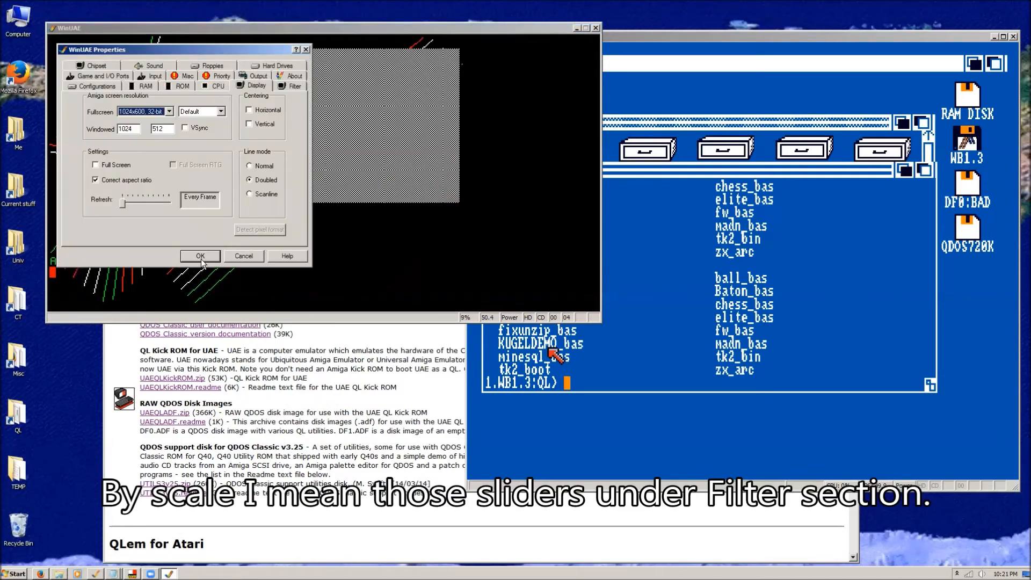
click(242, 257)
key(alt+Tab)
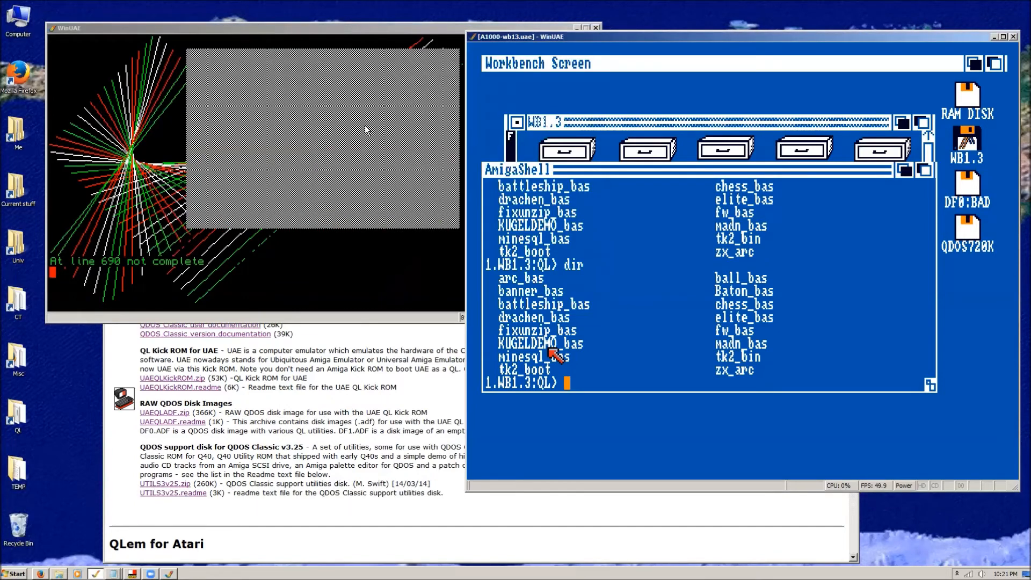
click(327, 25)
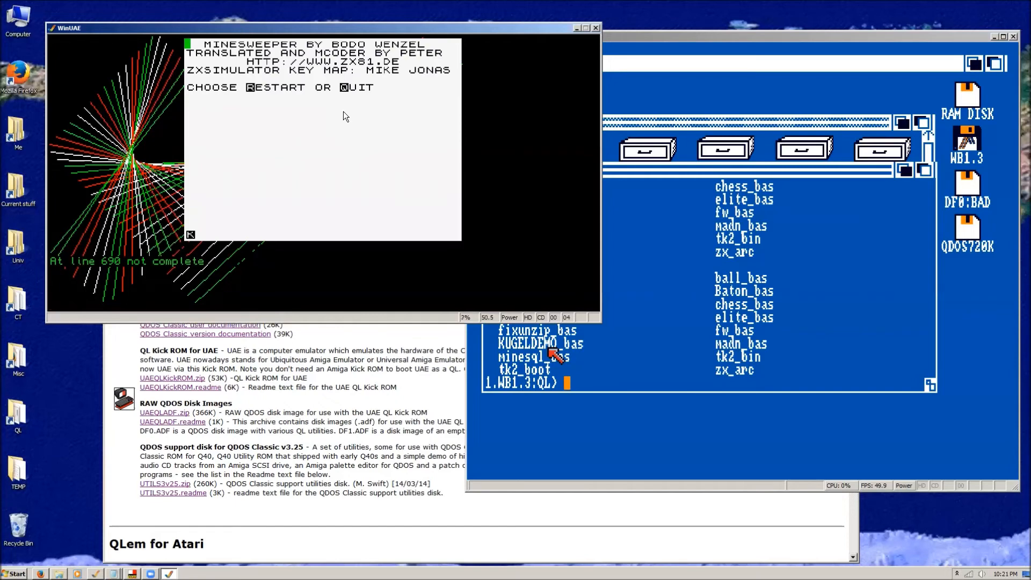
key(q)
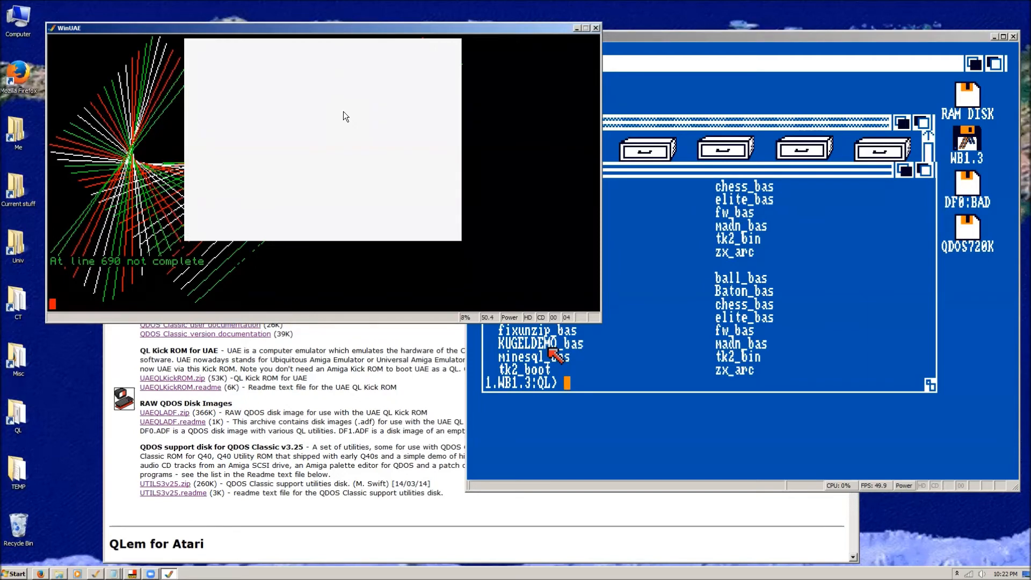
List the flp1_ directory in QDOS and switch the display to mode 4.
text(dir flp1_)
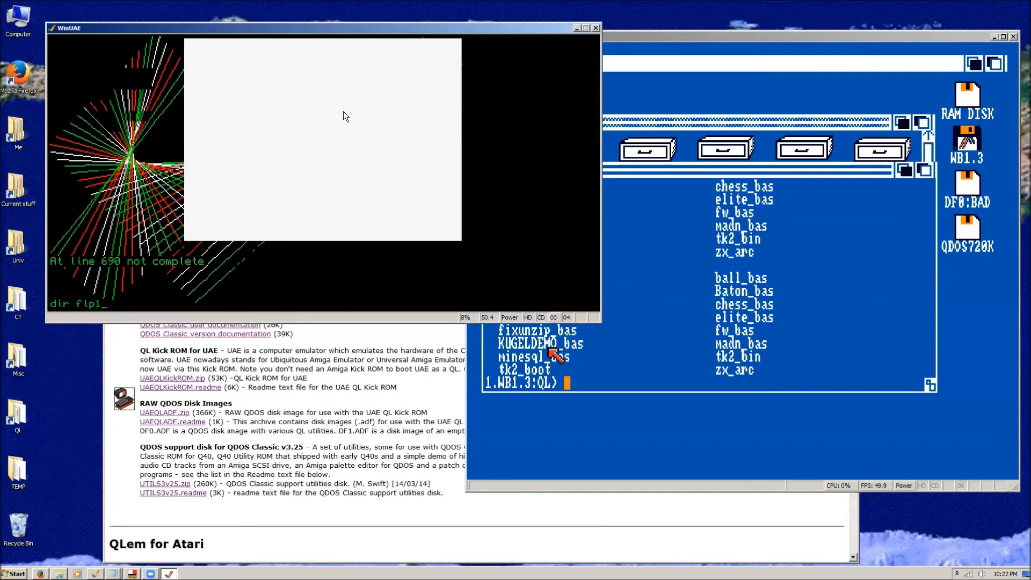
key(Return)
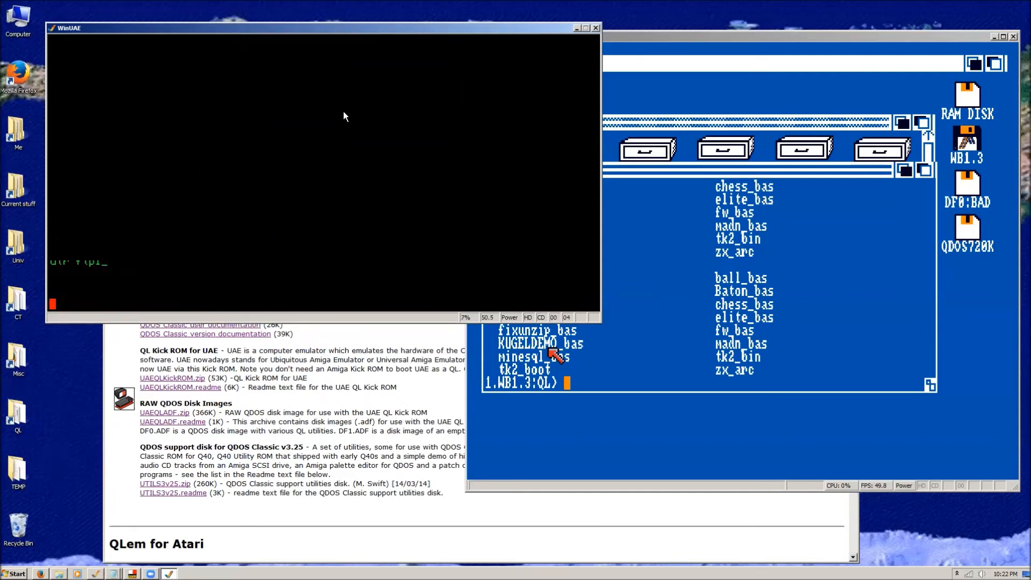
text(mode4)
key(Return)
List the flp2_ directory at the QDOS prompt.
text(dir)
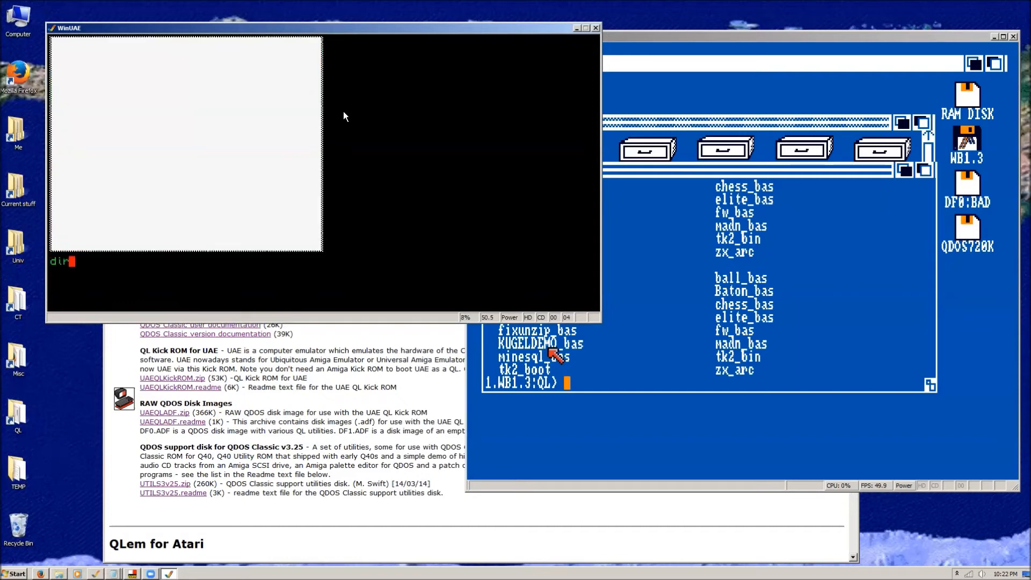
text( flp1_)
key(BackSpace)
key(BackSpace)
text(2_)
key(Return)
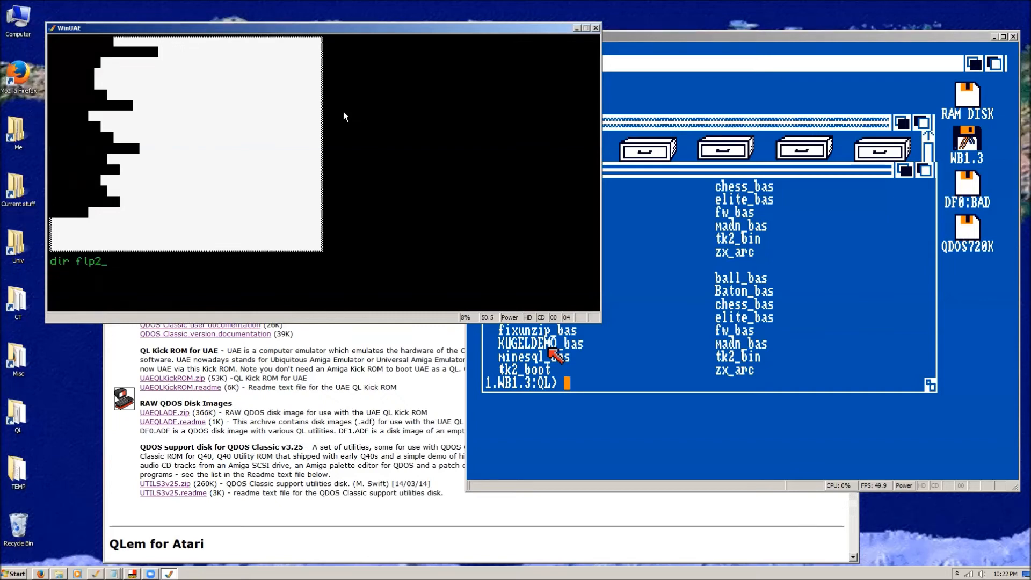
Try the various symbol characters at the QDOS prompt to find the # sign.
text(f£$$""""**&)
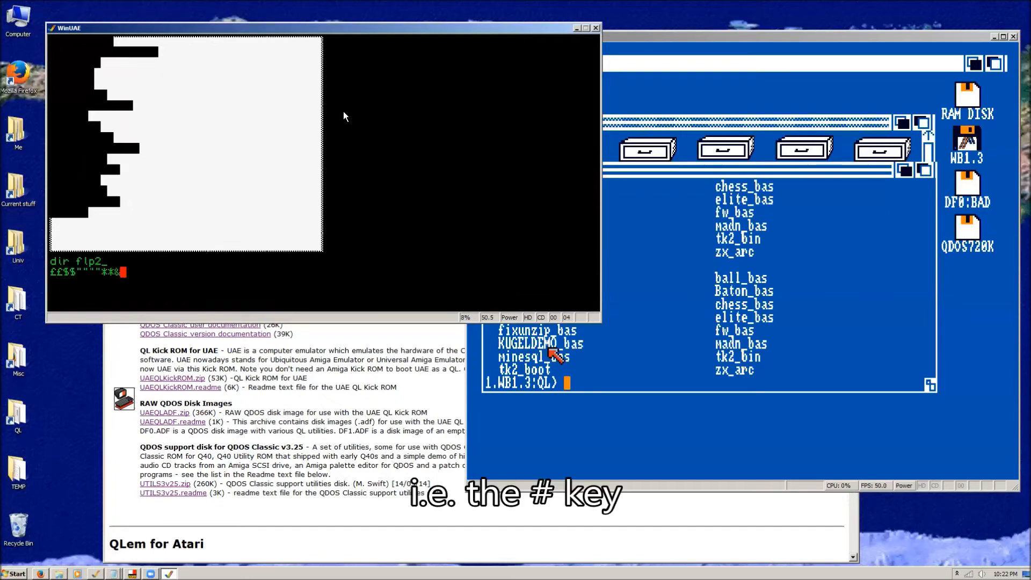
text(&&^^^^$$£)
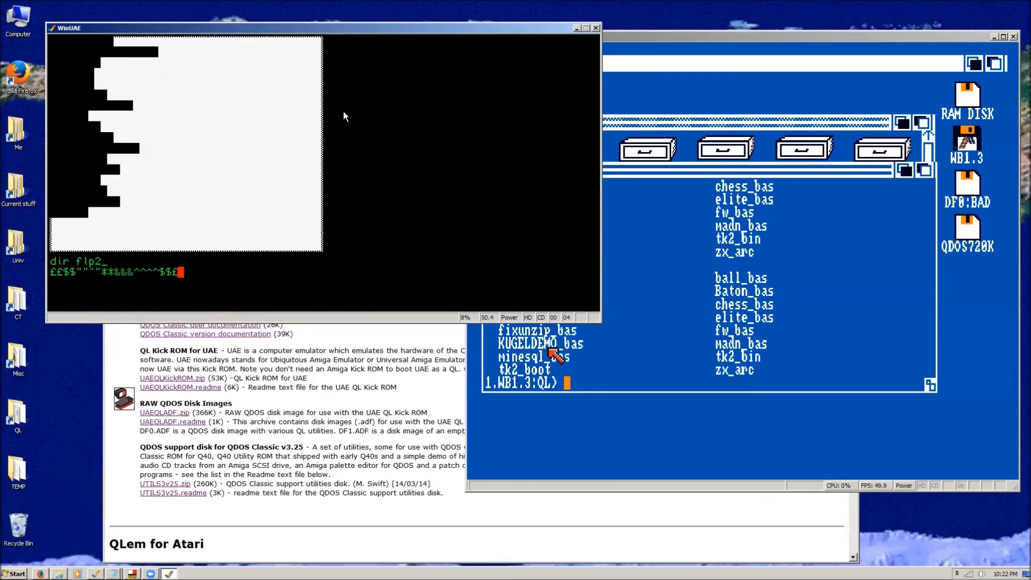
text()(|++_++++÷÷èèèèè````)
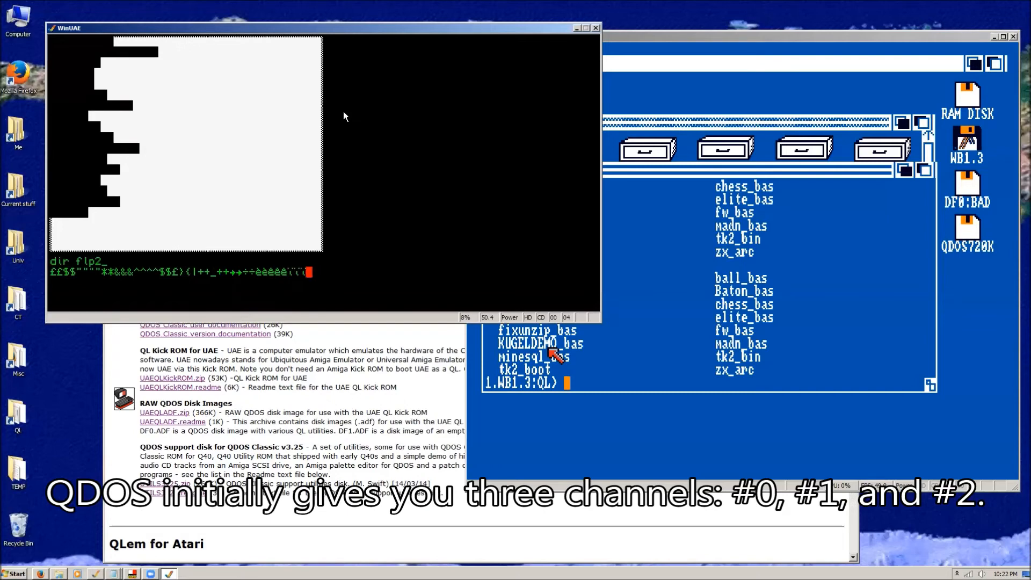
key(Return)
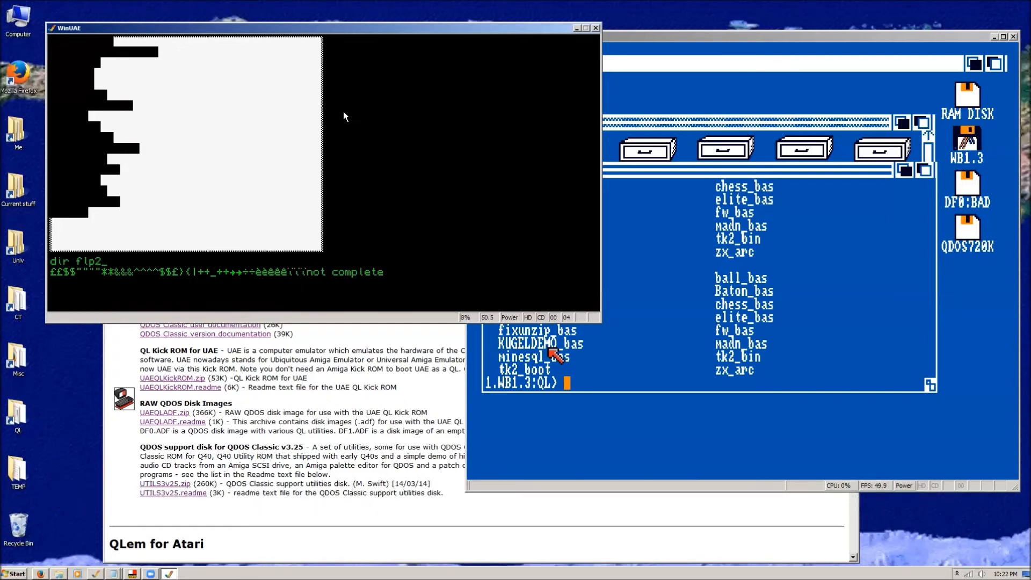
Set the QDOS text ink to 7 and list the flp2_ directory in that colour.
text(ink 7)
key(Return)
text(dir flp2_)
key(Return)
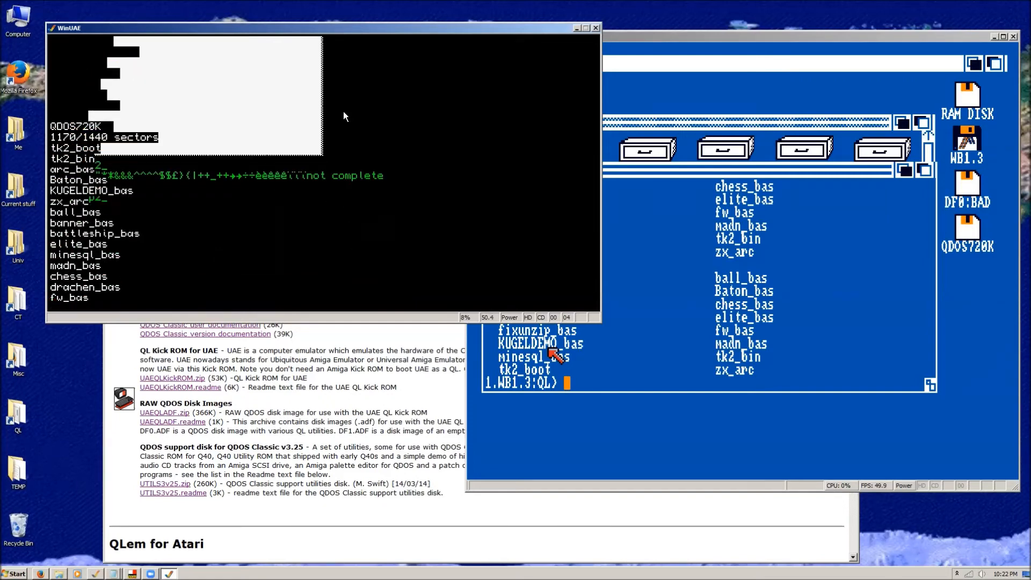
key(Return)
key(Return)
key(Return)
key(Return)
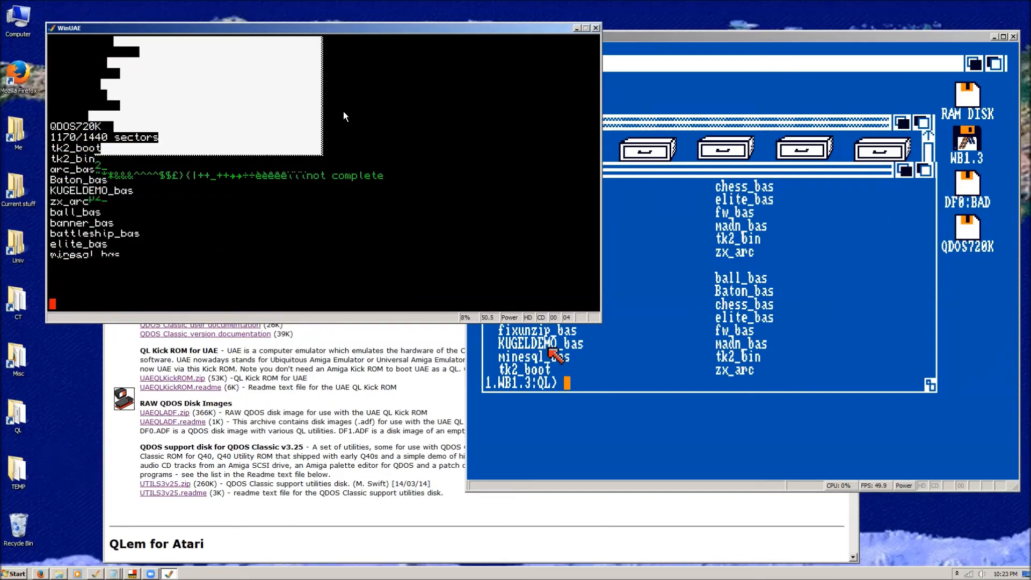
Change the QDOS text ink to 3.
text(ink)
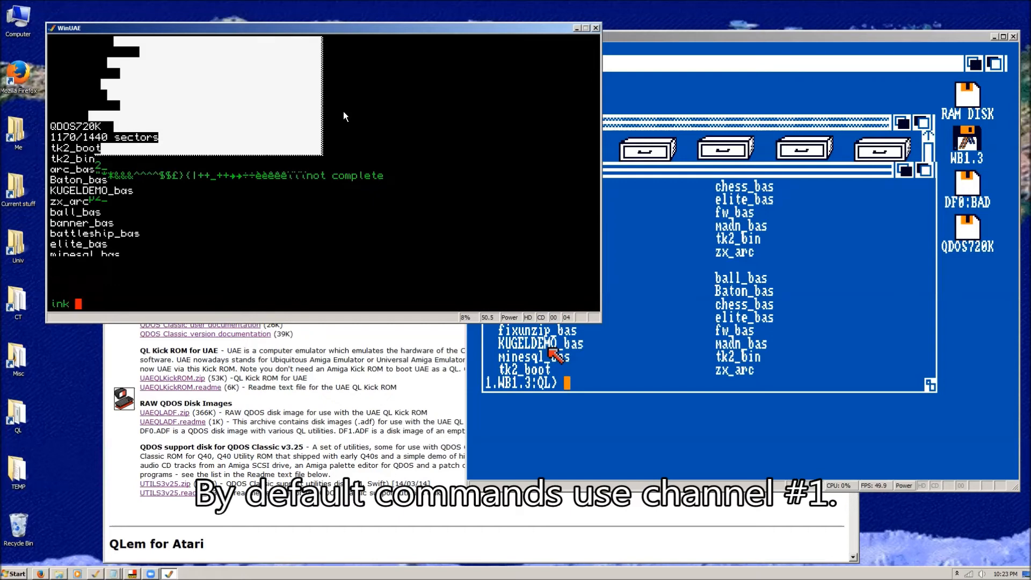
text( 3)
key(Return)
text(dir flp)
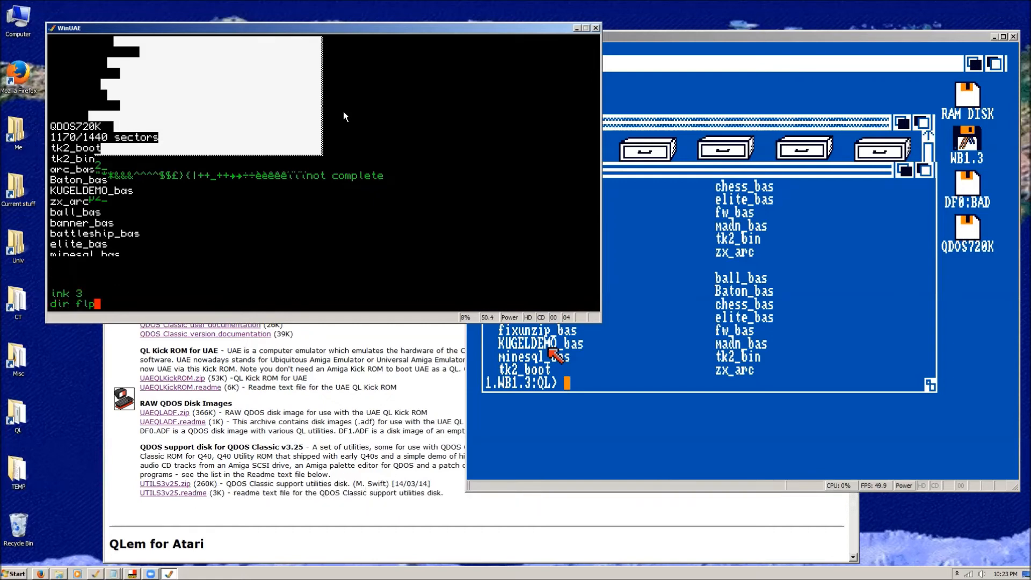
key(BackSpace)
key(BackSpace)
key(BackSpace)
key(BackSpace)
key(BackSpace)
Set the QDOS output window to 40,40,40,40.
key(BackSpace)
key(BackSpace)
text(window 512)
key(BackSpace)
key(BackSpace)
key(BackSpace)
text(40,40,40,40)
key(Return)
List the flp2_ directory in the small QDOS output window.
text(dir)
key(Return)
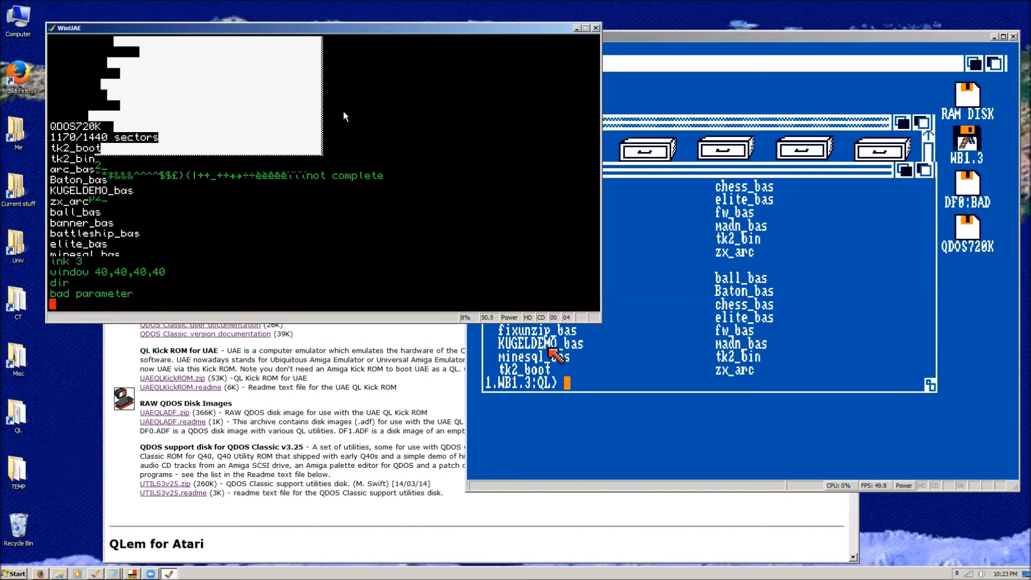
text(dir flp2_)
key(Return)
Set the QDOS output window to 100,100,10,100 and list the flp2_ directory in it.
text(windows)
key(BackSpace)
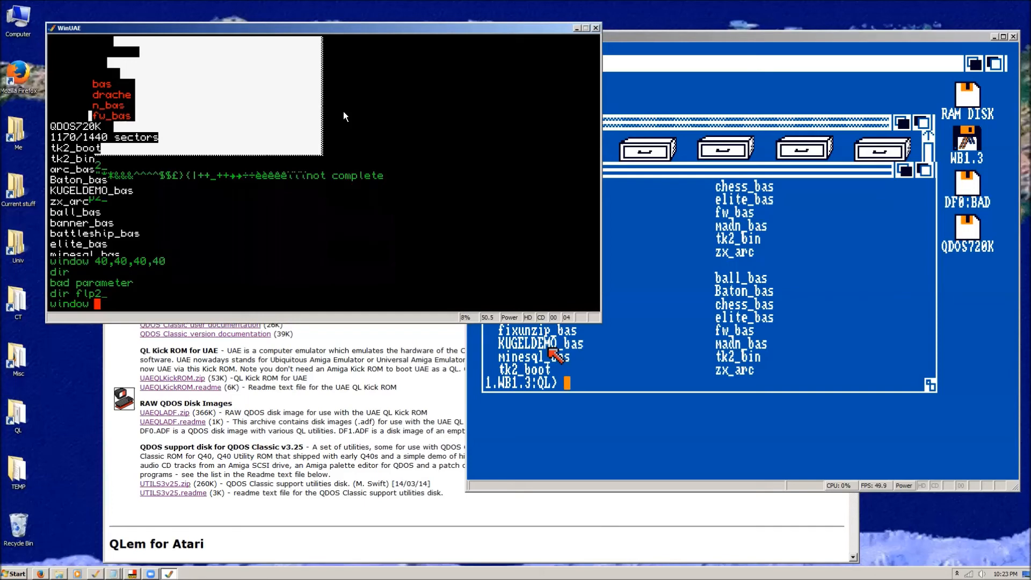
text(100,100,10,100)
key(Return)
text(dir flp2)
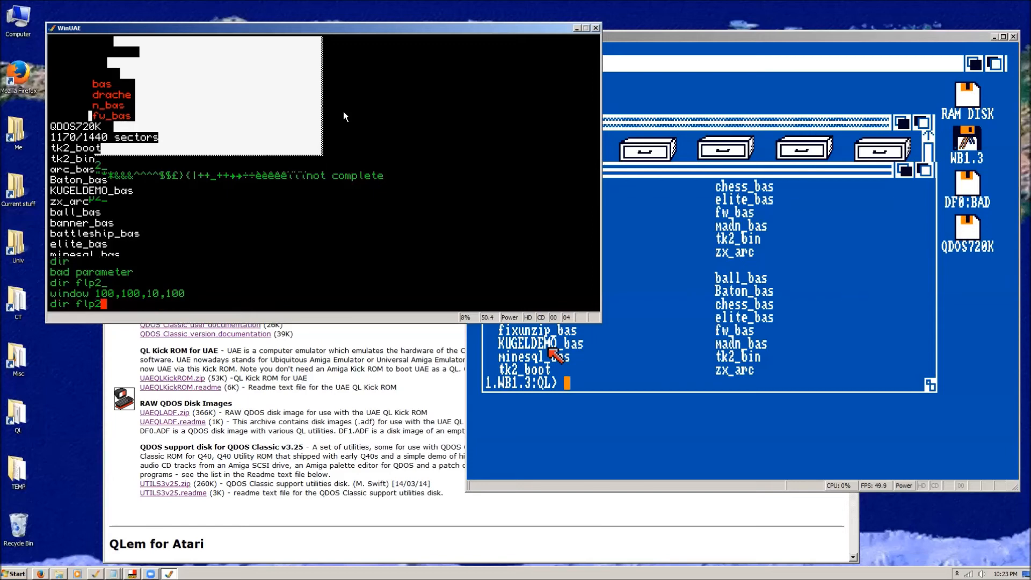
text(_)
key(Return)
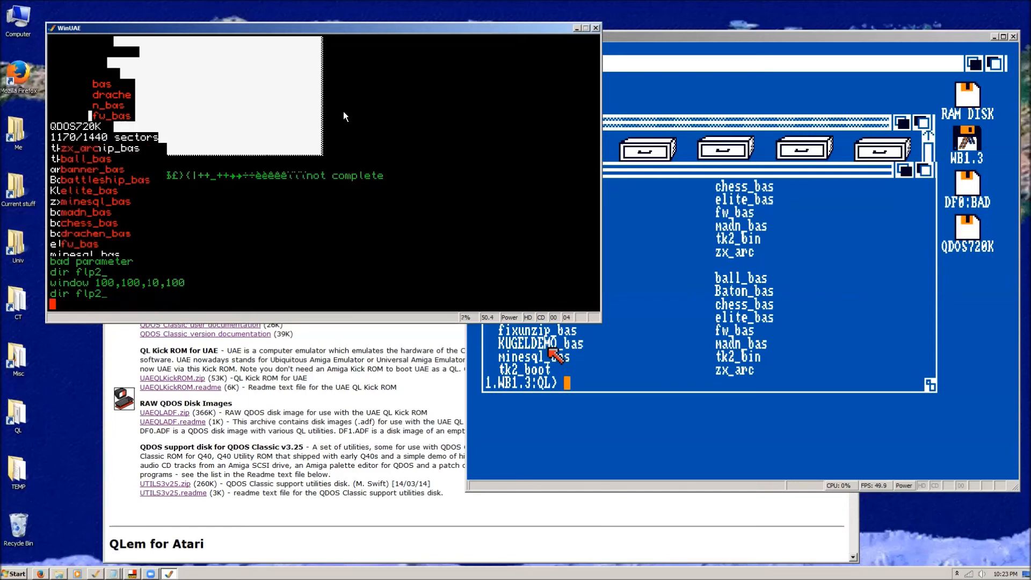
Try to set the QDOS output window to 150,150,200,10.
text(windwos 150)
key(BackSpace)
text(50l)
key(BackSpace)
text(,150,100)
key(BackSpace)
key(BackSpace)
key(BackSpace)
text(200,10)
key(Return)
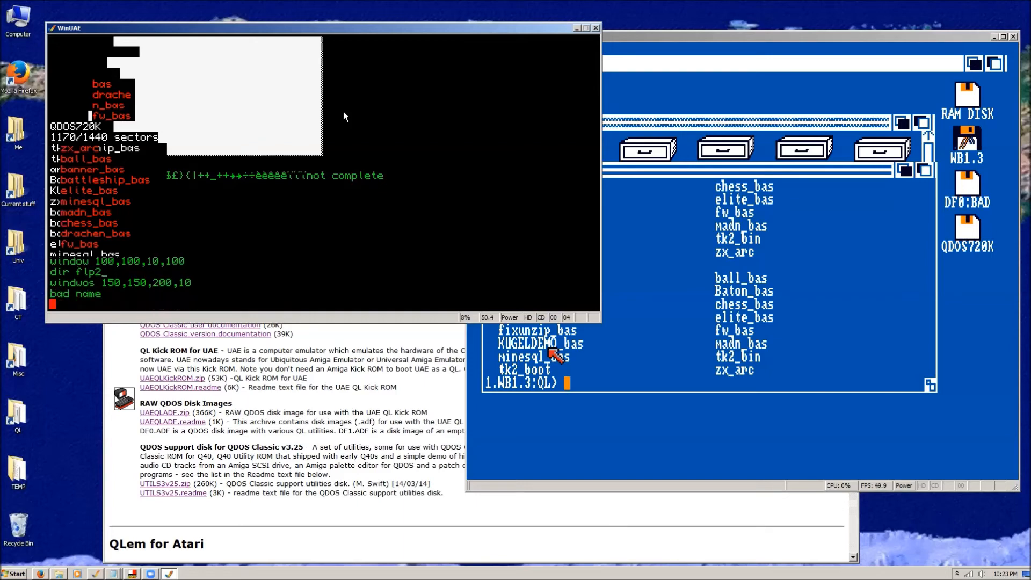
text(windows 150,150,200,10)
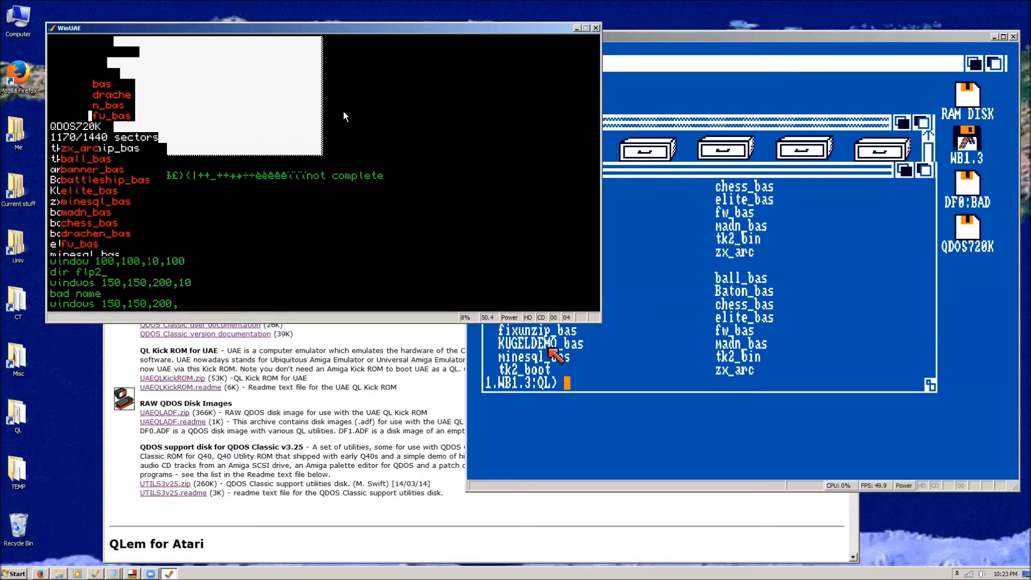
key(Return)
Set the output window to 150,150,200,10 with the window command and list the flp2_ directory in it.
text(w)
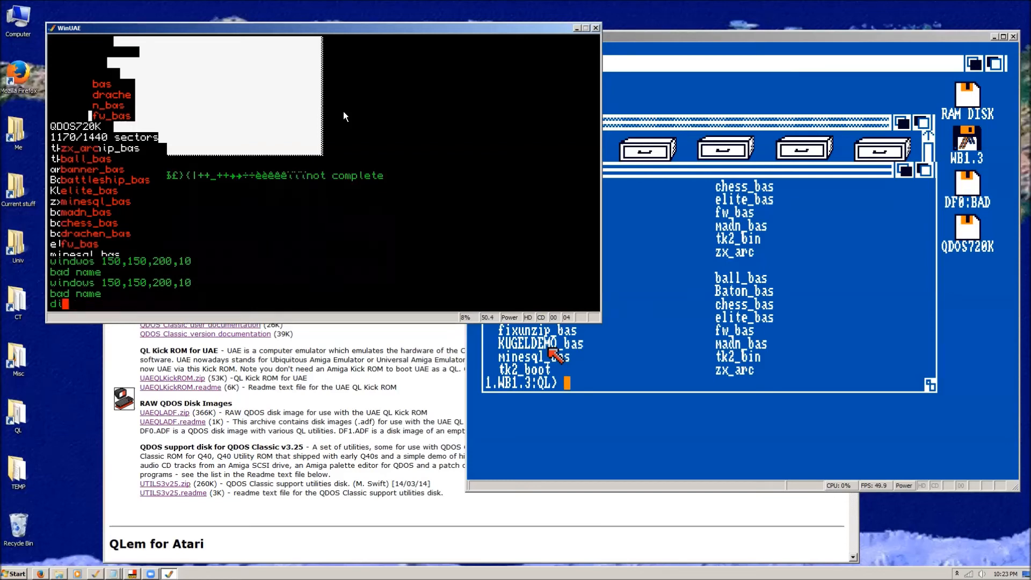
text(indow 150,150,200,10)
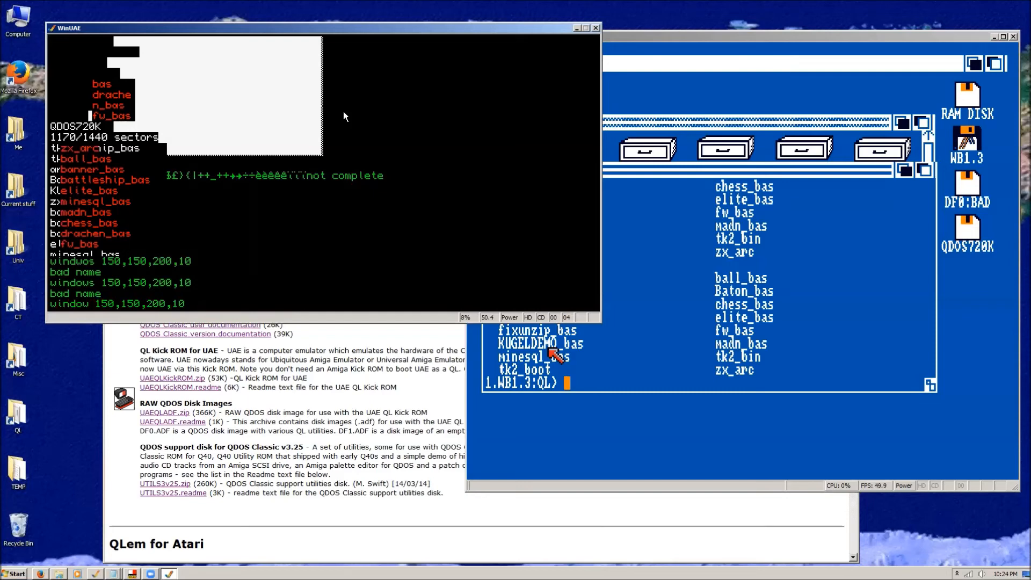
key(Return)
text(dir flp2_)
key(Return)
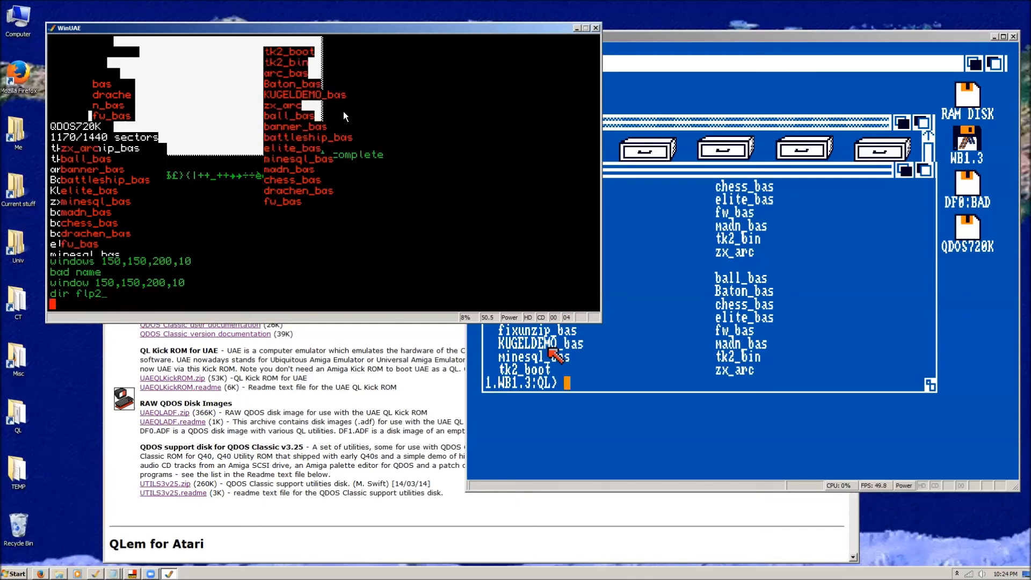
key(Return)
key(Return)
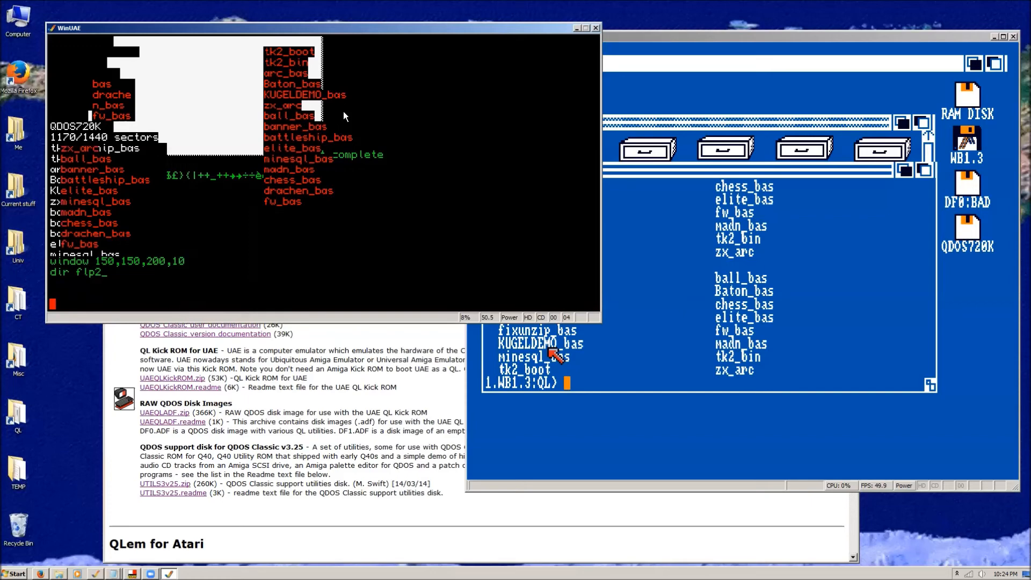
Change the QDOS text ink to 4 and list the flp2_ directory again.
text(ink 4)
key(Return)
text(d)
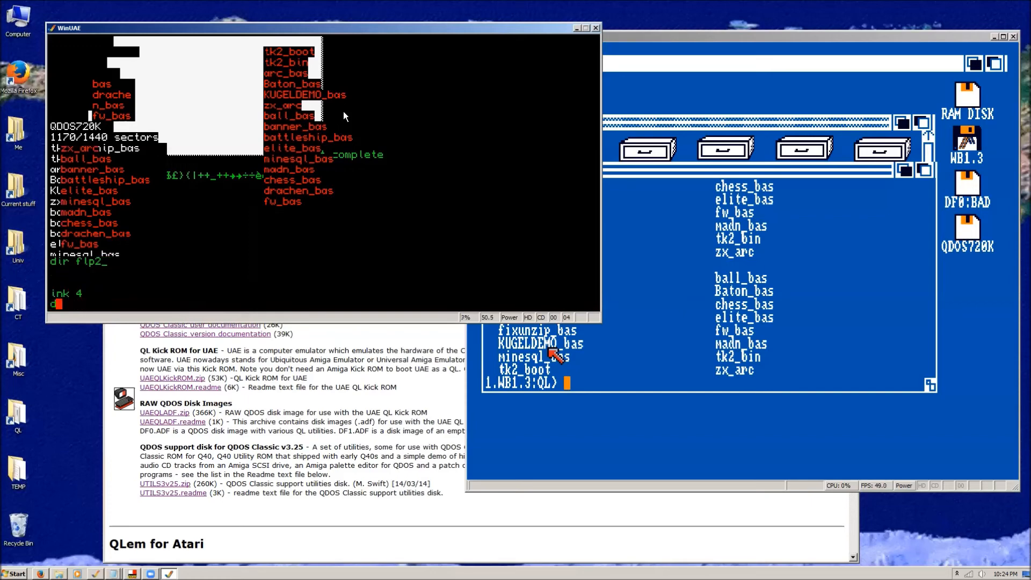
text(ir flp2_)
key(Return)
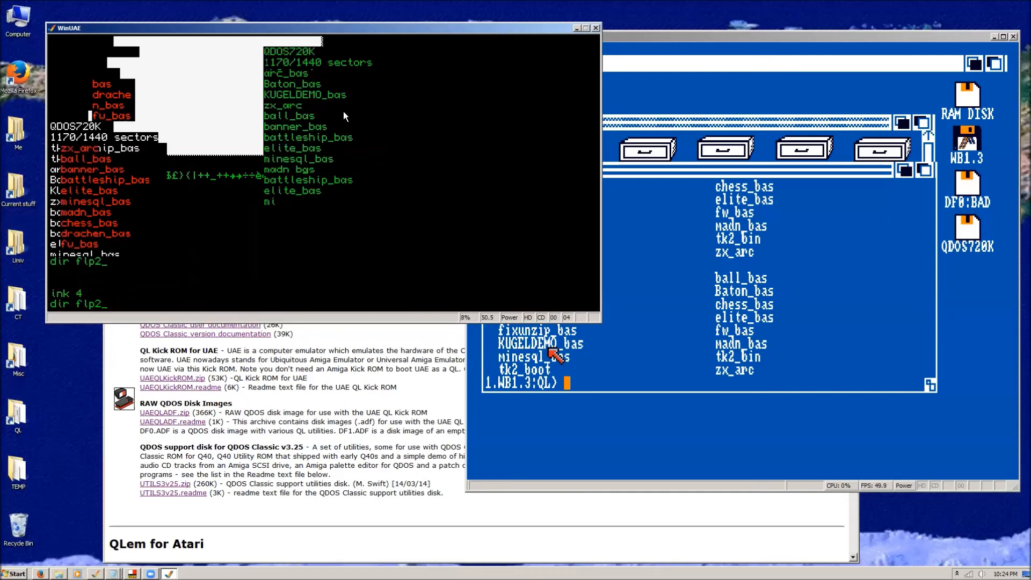
Load and run the ball demo flp2_kugeldemo_bas in QDOS.
text(lrun flp)
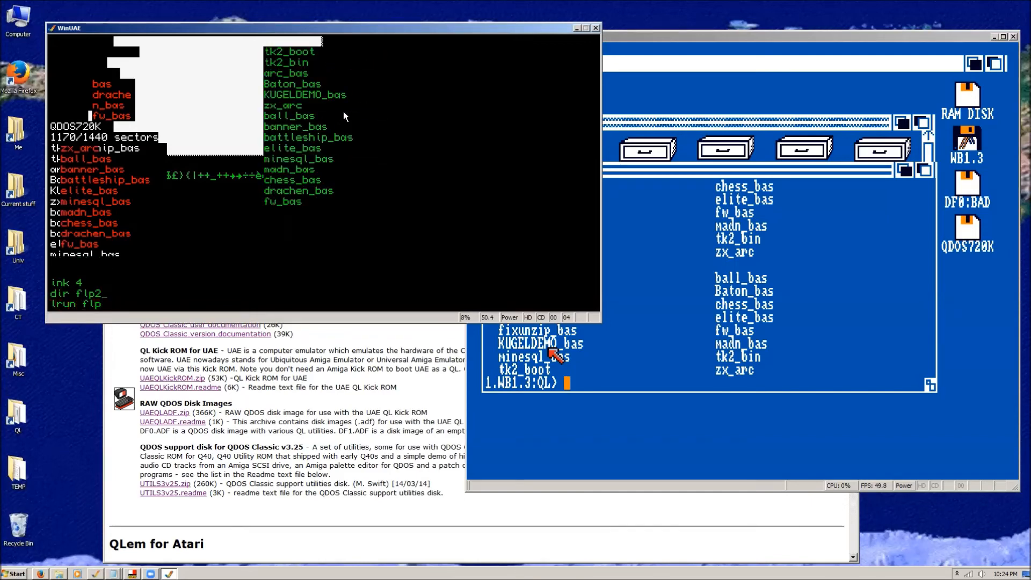
text(2_kugeldemo_bas)
key(Return)
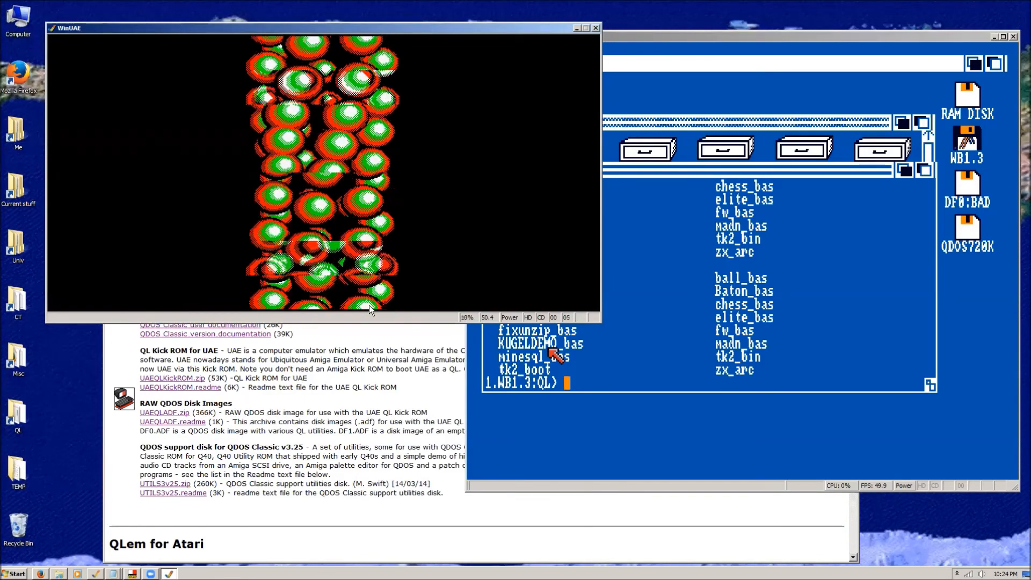
click(439, 245)
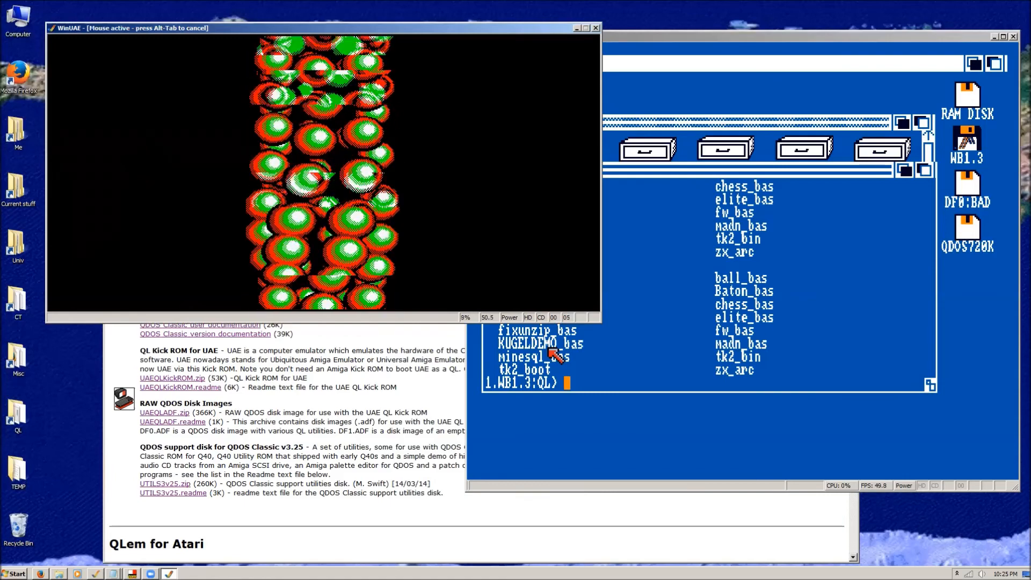
key(alt+Tab)
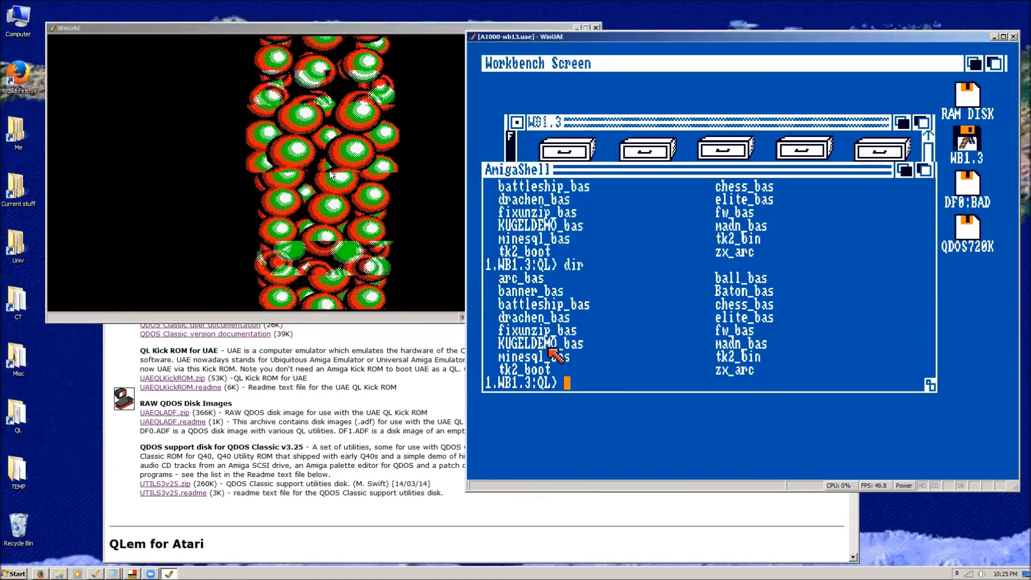
click(336, 23)
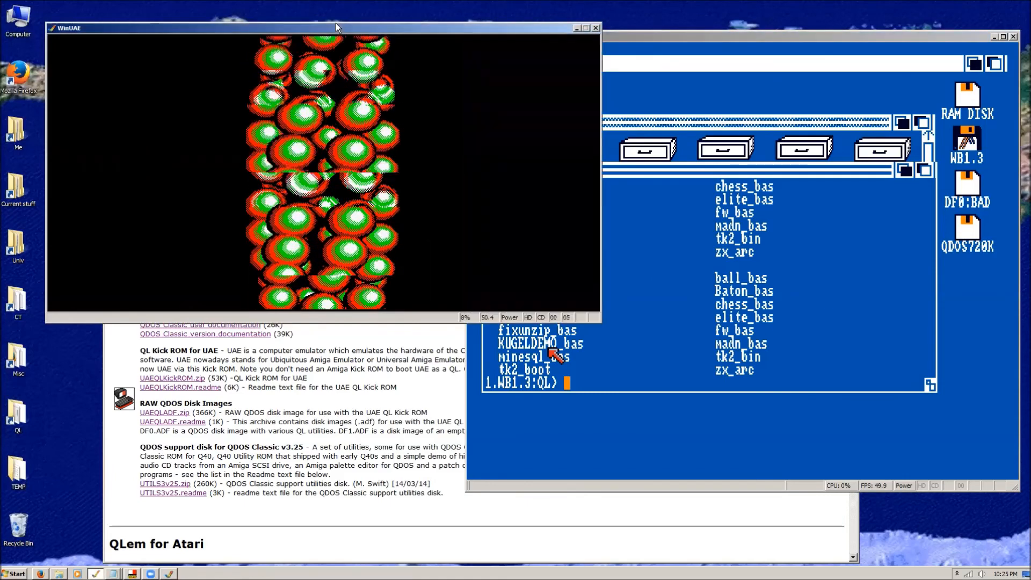
click(477, 88)
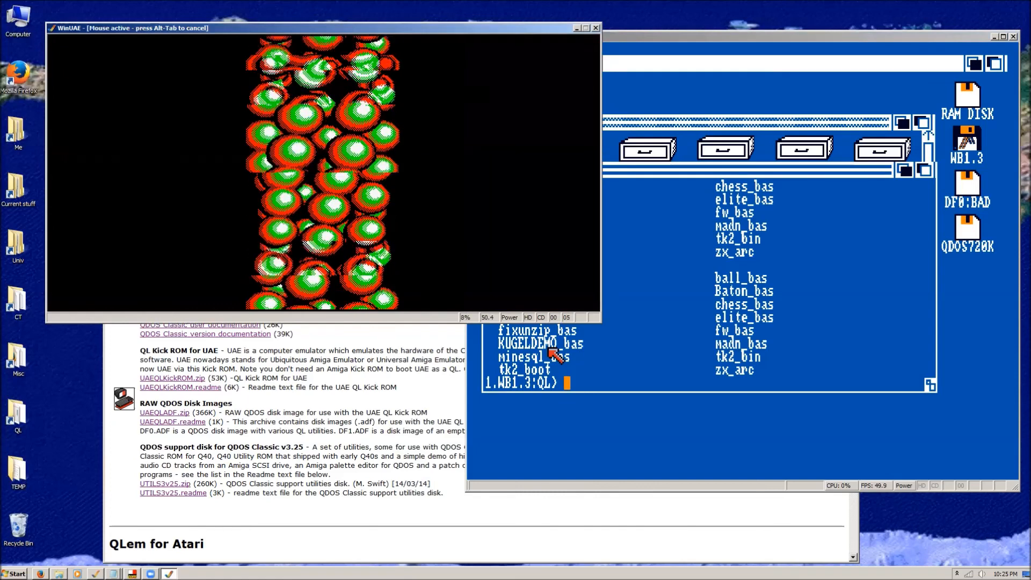
Pause the ball demo by opening its emulator settings, and load the QL configuration in the A1000-wb13 WinUAE instance.
key(F12)
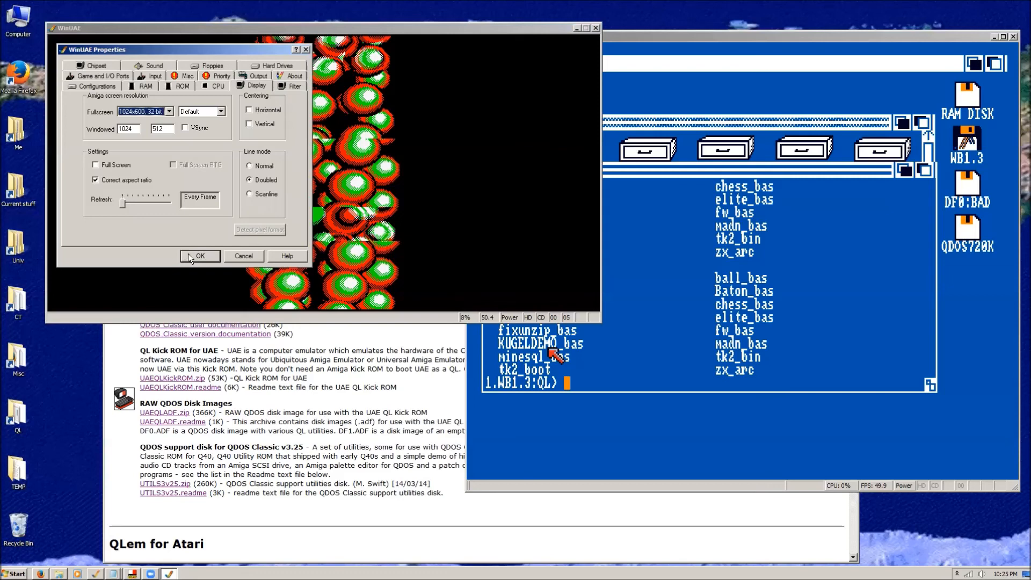
click(707, 33)
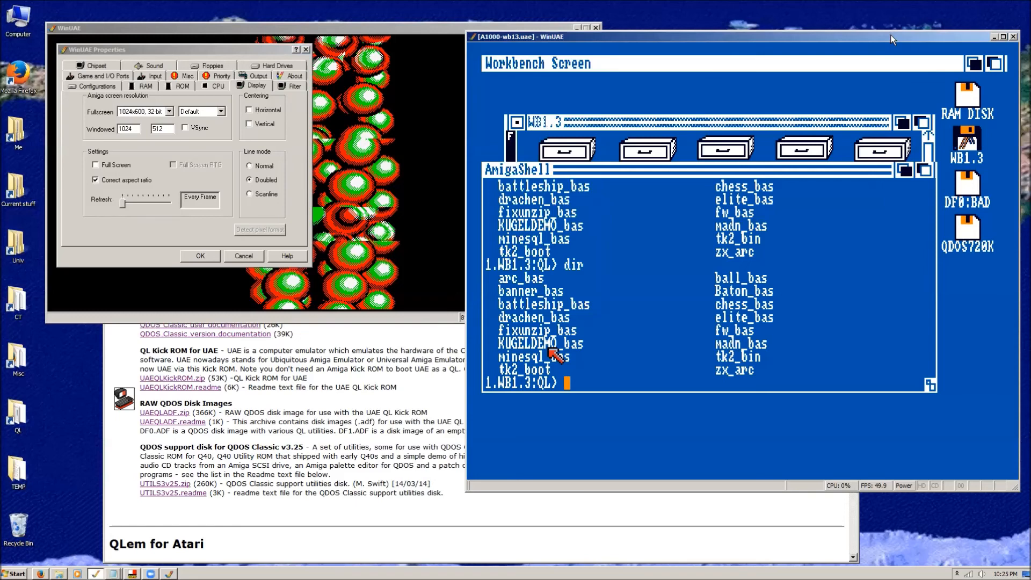
key(F12)
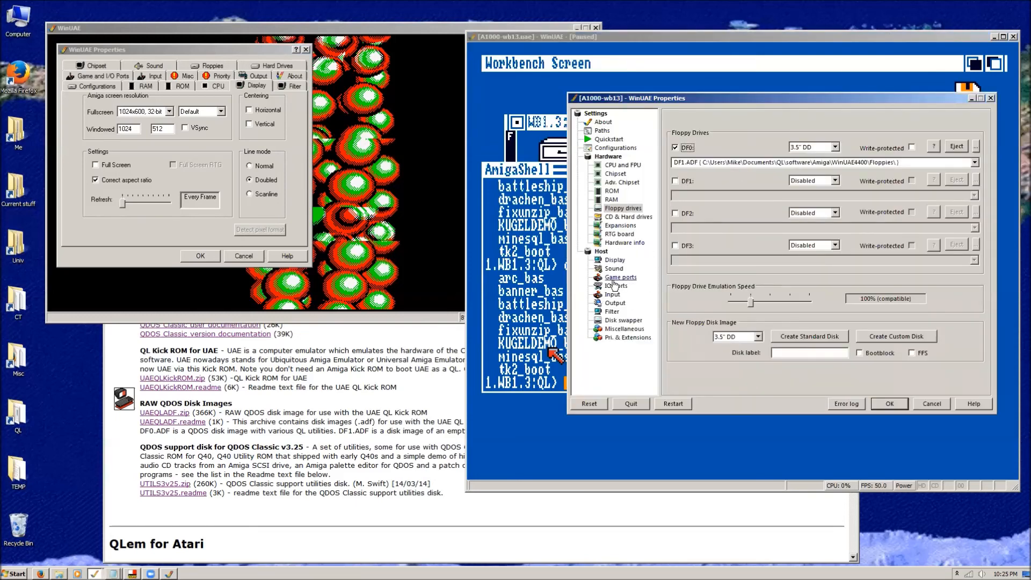
click(615, 148)
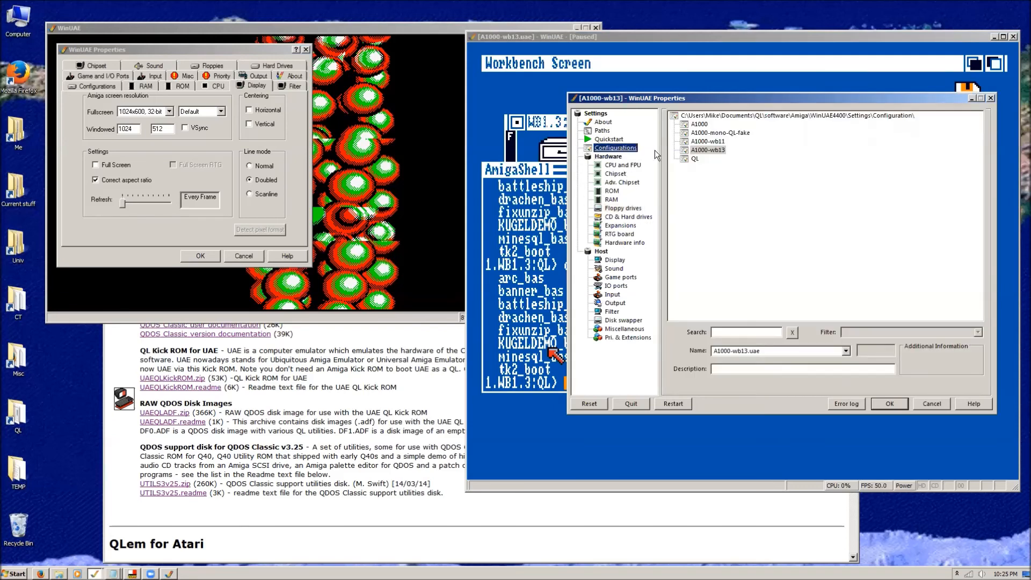
click(694, 158)
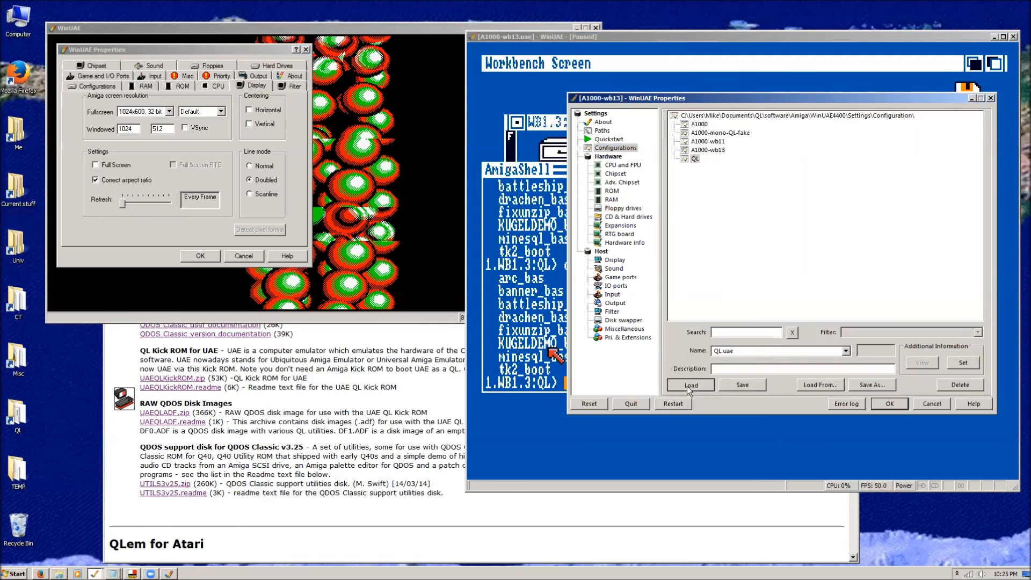
click(687, 386)
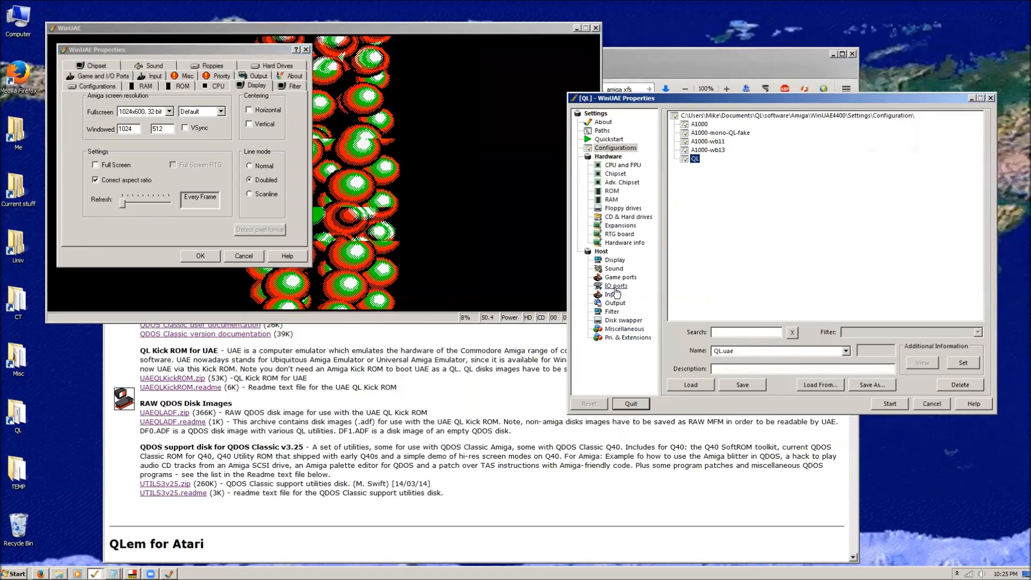
Review the QL configuration's Display, RAM and ROM settings and start the emulation.
click(615, 260)
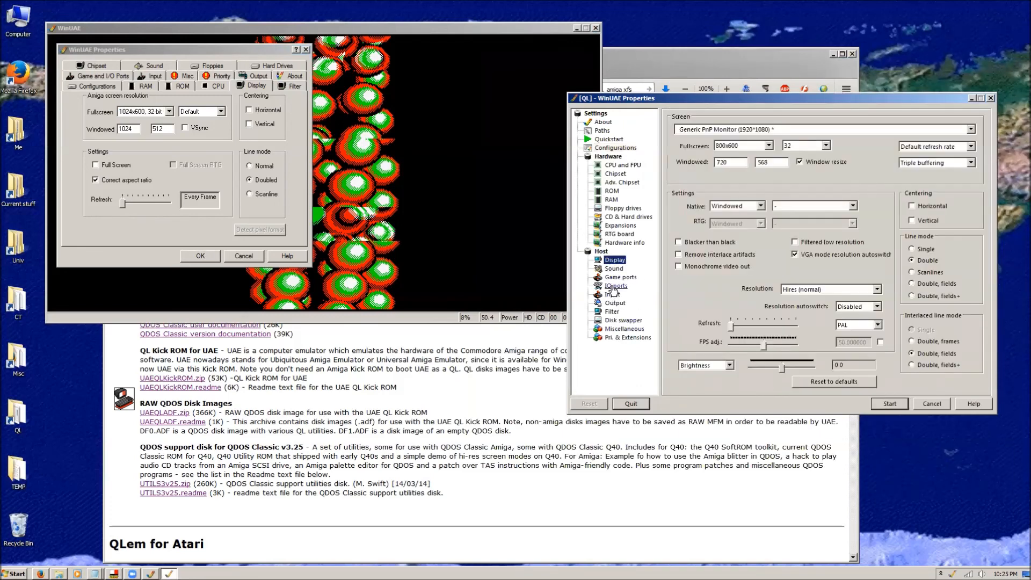
click(613, 287)
click(613, 201)
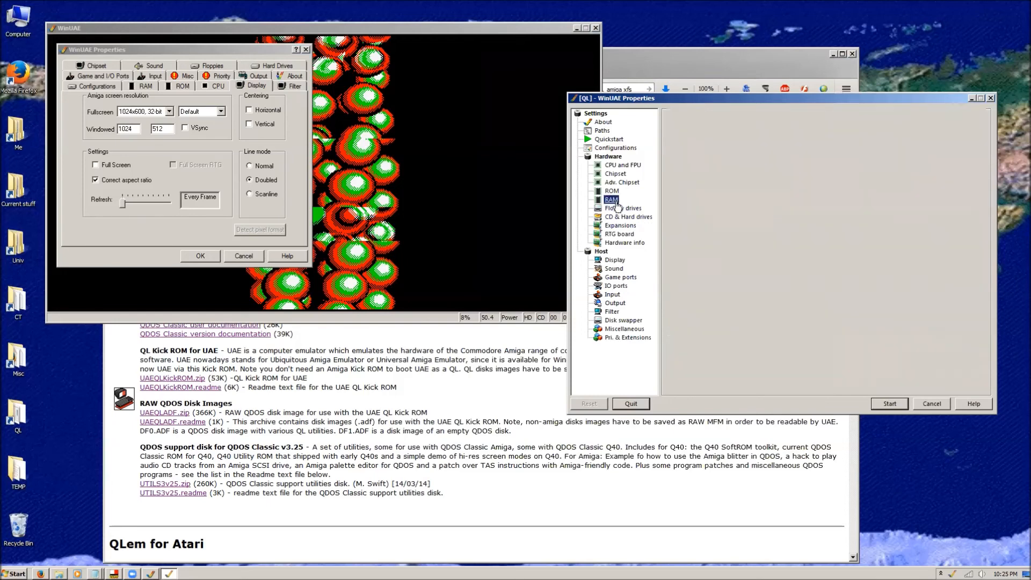
click(611, 191)
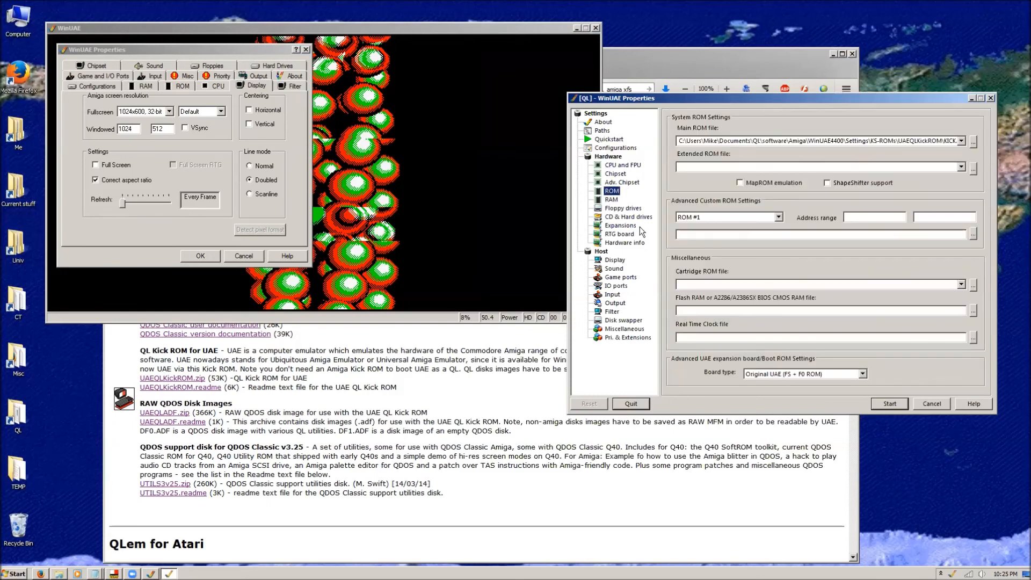
click(886, 405)
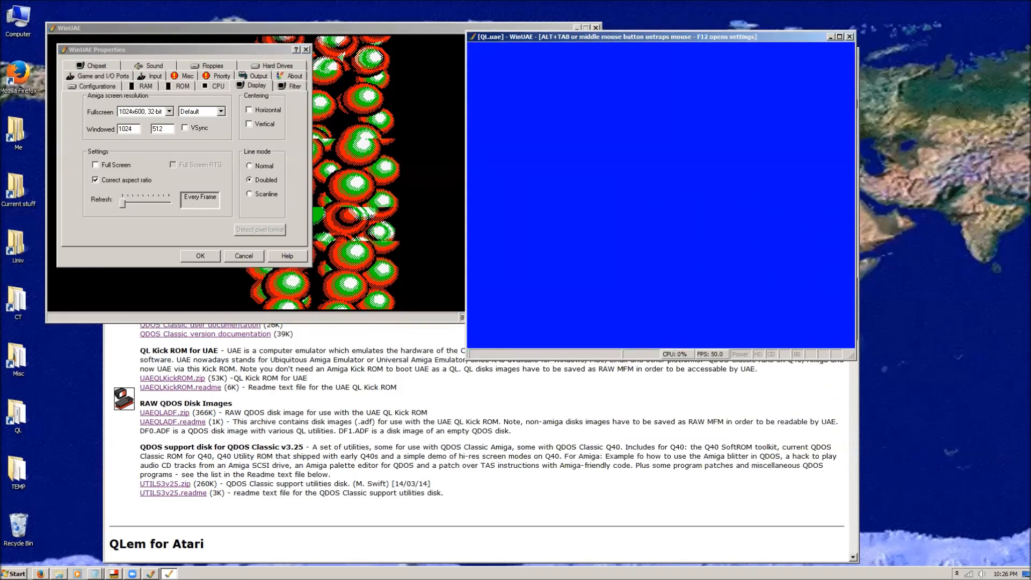
Release the mouse and reposition the QL.uae emulator window beside the ball demo window so they do not overlap.
key(alt+Tab)
click(685, 34)
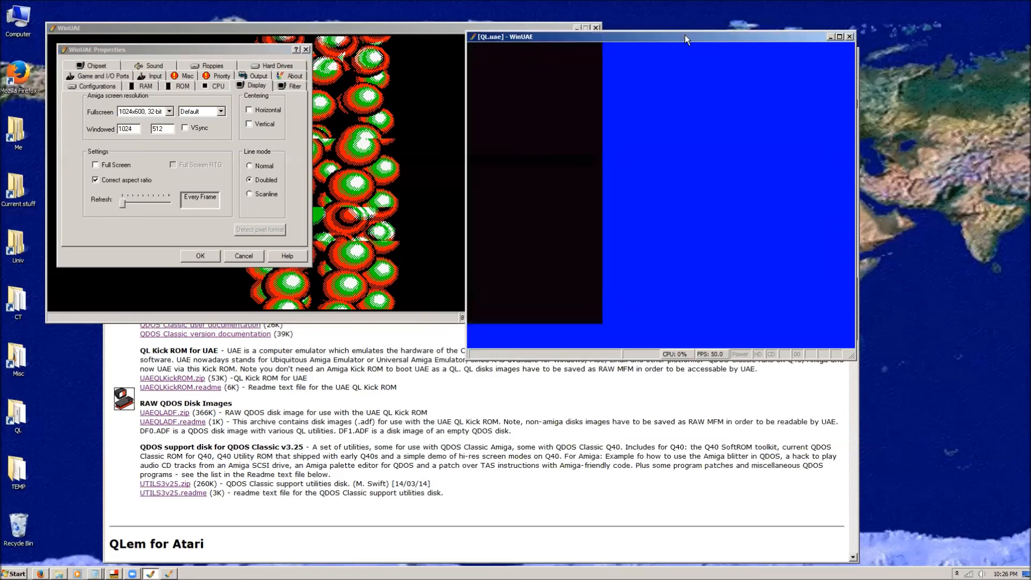
drag(685, 34, 786, 160)
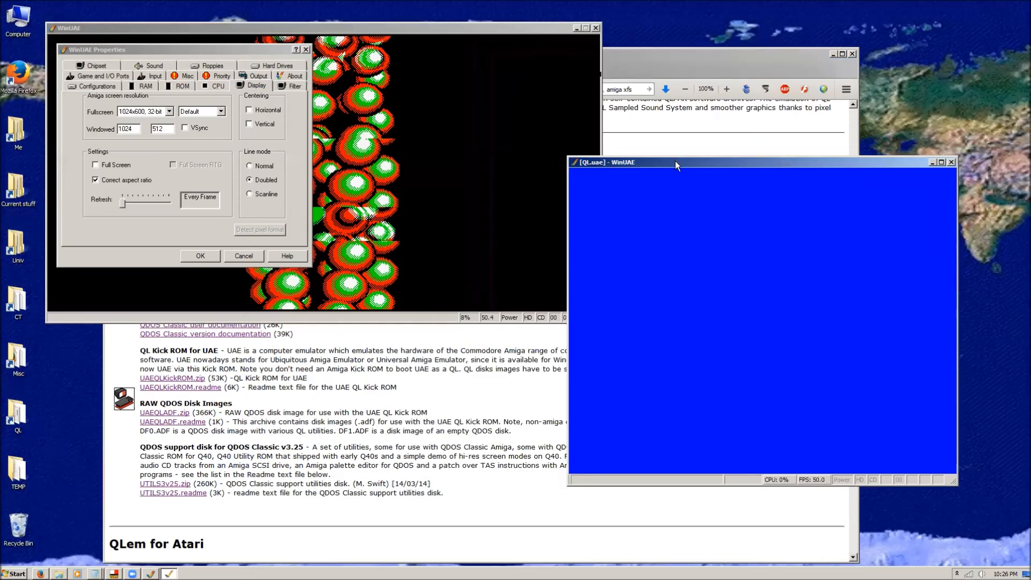
drag(675, 160, 720, 79)
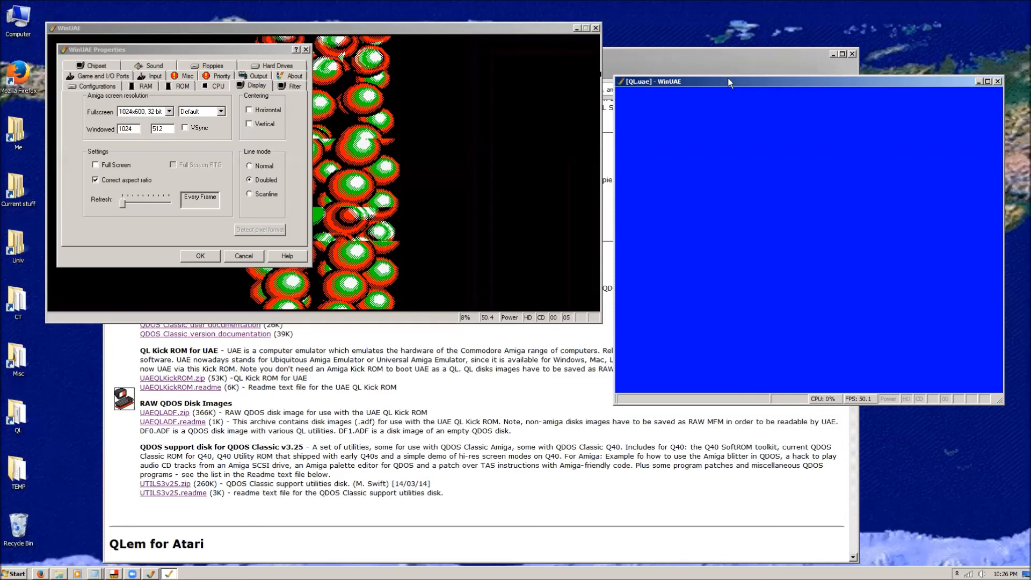
drag(728, 82, 739, 40)
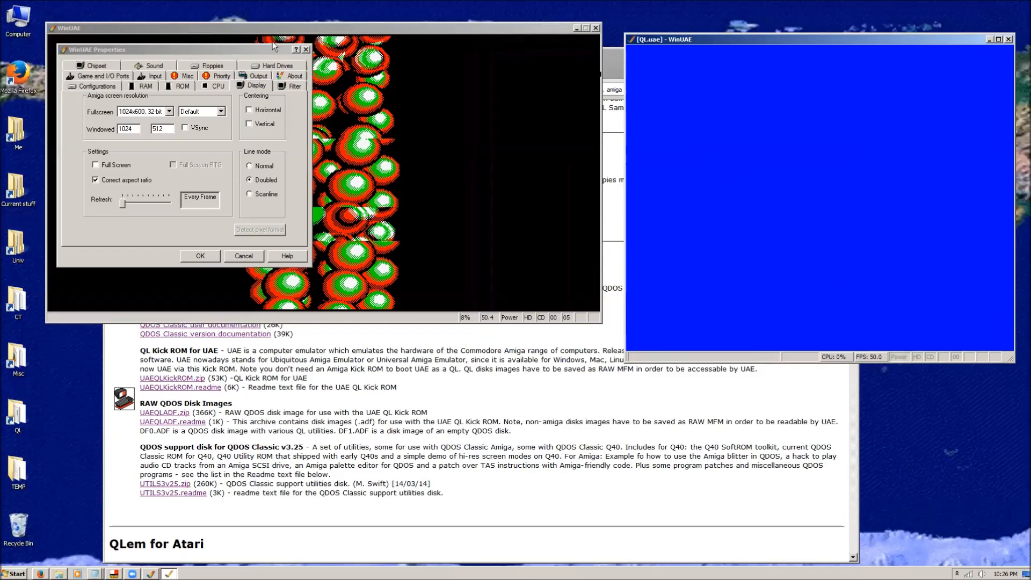
Move the settings dialog off the ball demo and accept it to resume the emulation.
click(237, 46)
drag(238, 46, 479, 290)
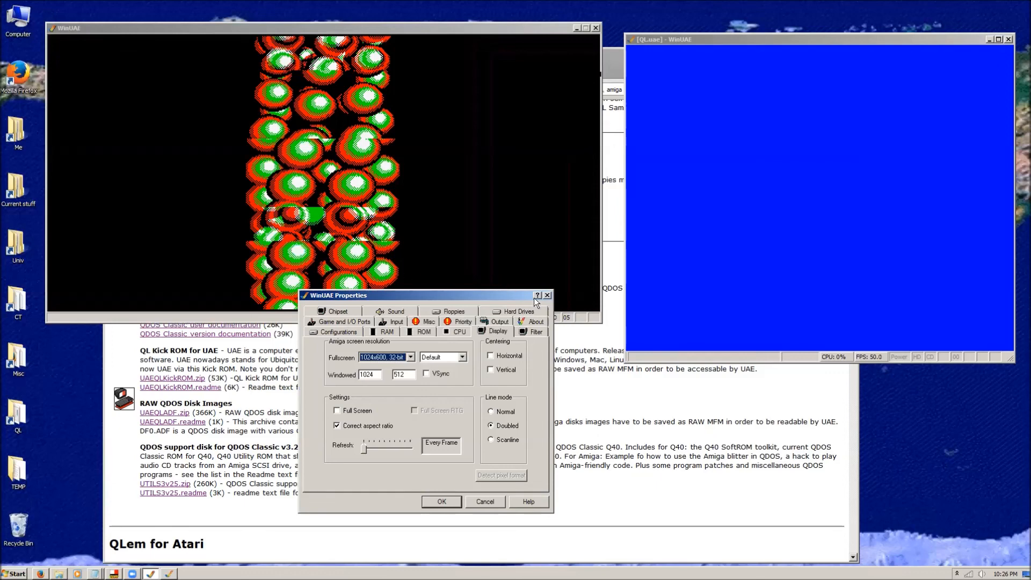
click(441, 501)
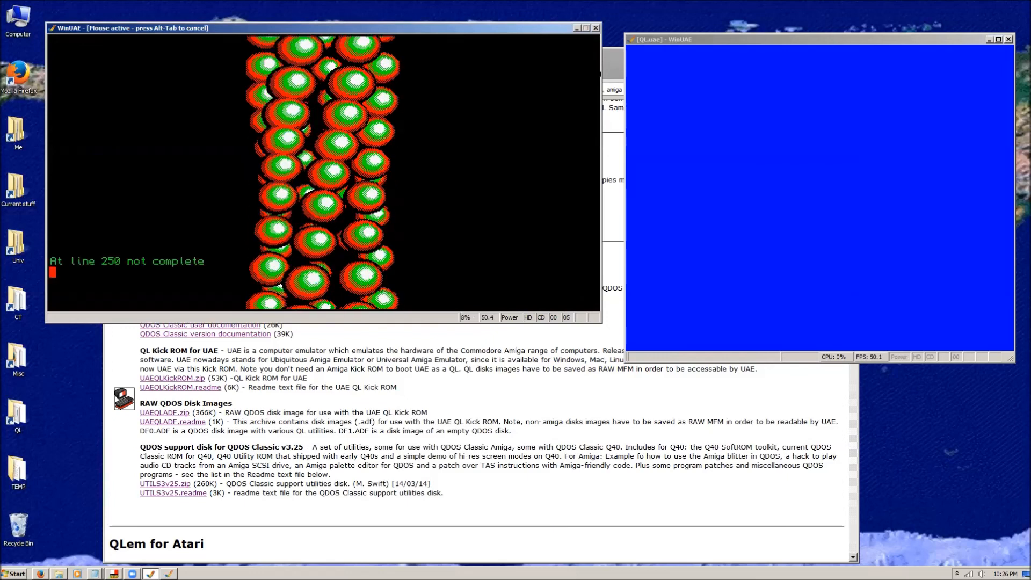
List the flp2_ directory in QDOS.
text(dir flp1)
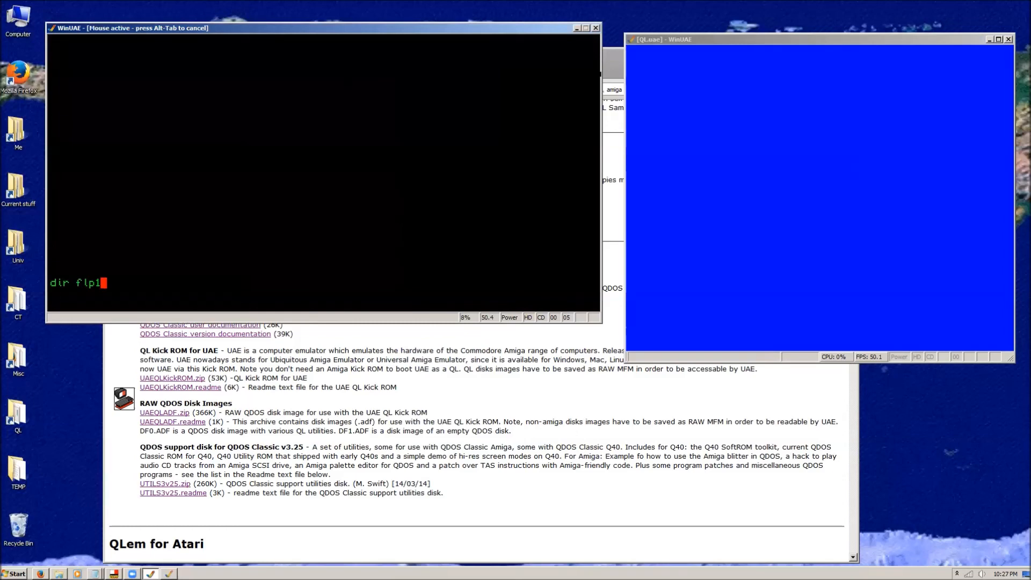
key(BackSpace)
text(2_)
key(Return)
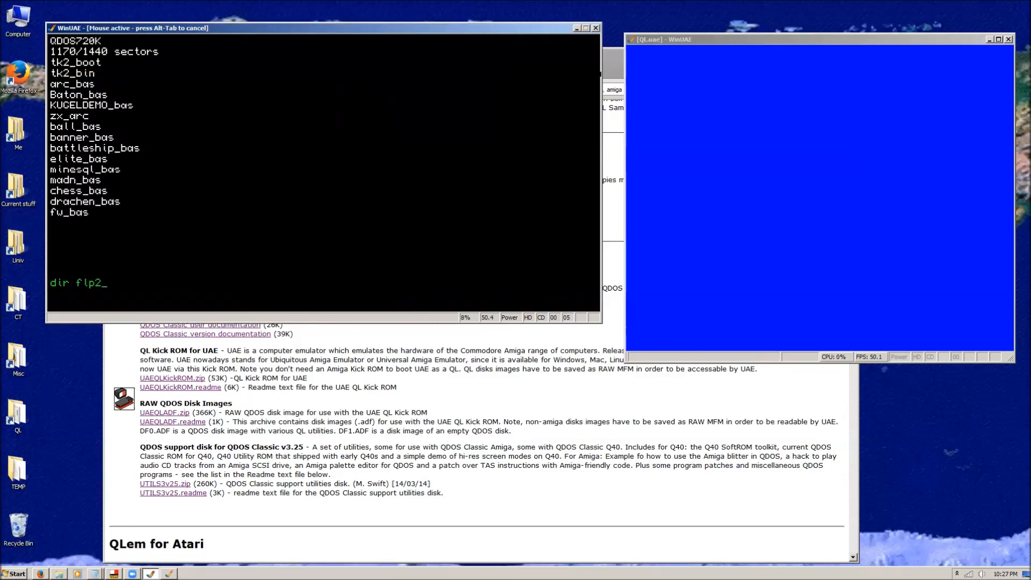
Switch to the QL.uae emulator and load its A1000-wb13 configuration from the settings.
key(alt+Tab)
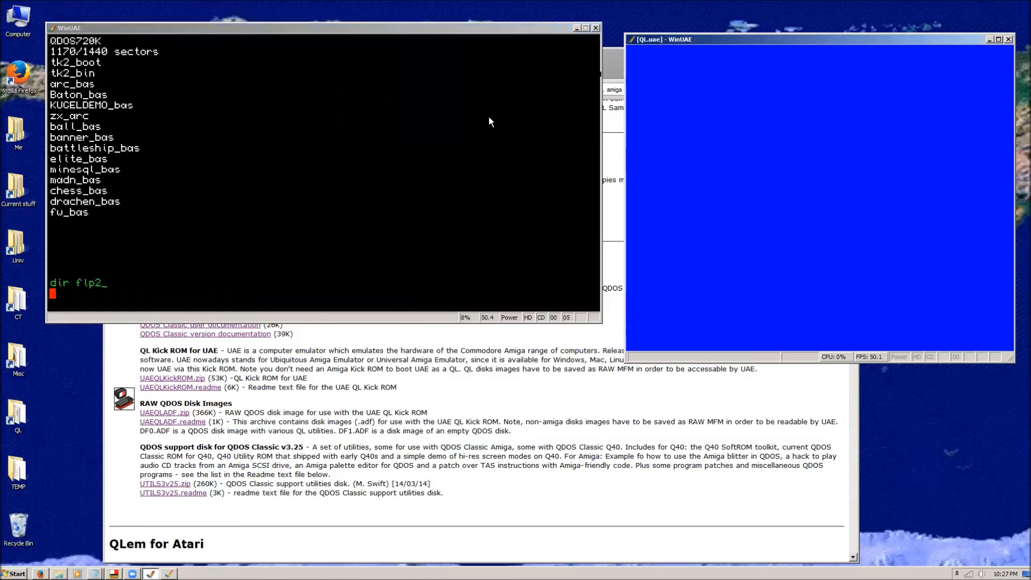
right_click(698, 38)
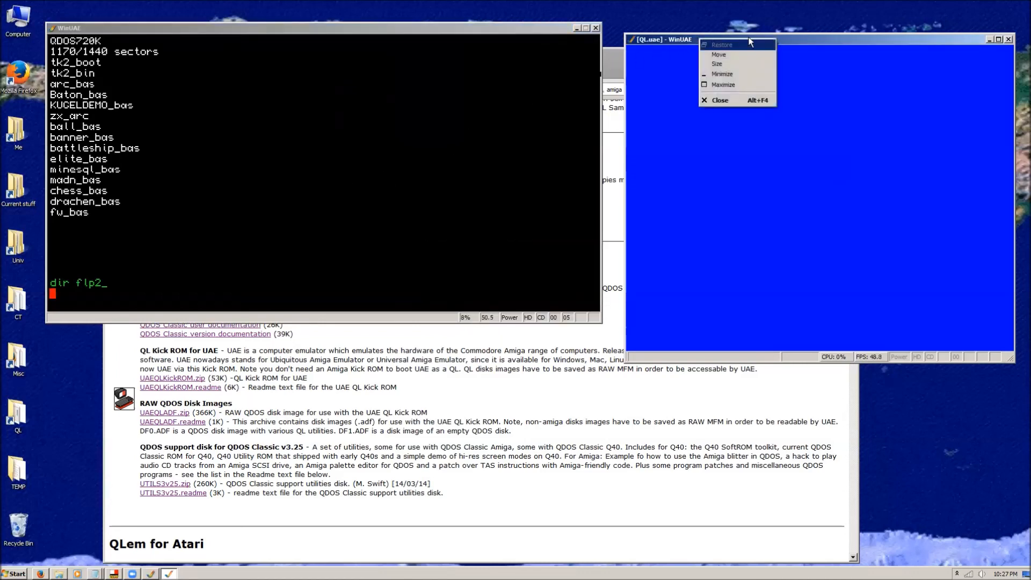
click(801, 71)
key(F12)
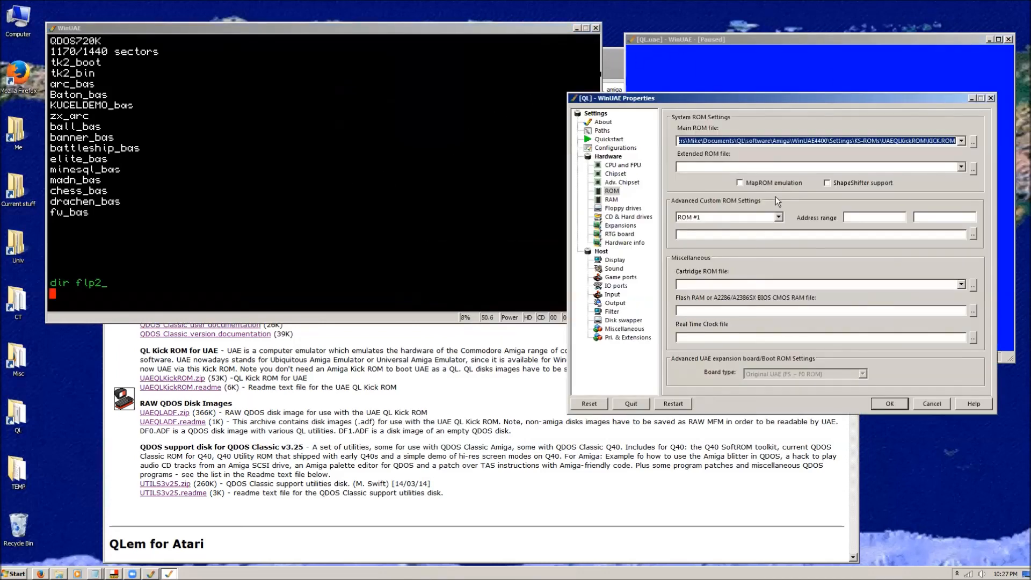
click(616, 147)
click(696, 151)
double_click(696, 153)
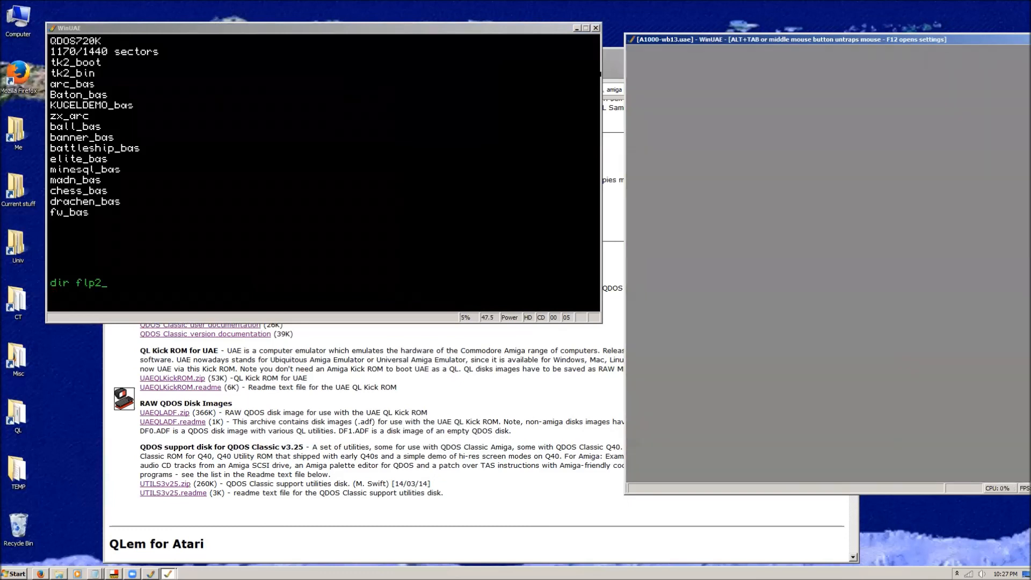
Release the mouse and move the A1000-wb13 emulator window fully onto the screen.
key(alt+Tab)
click(793, 42)
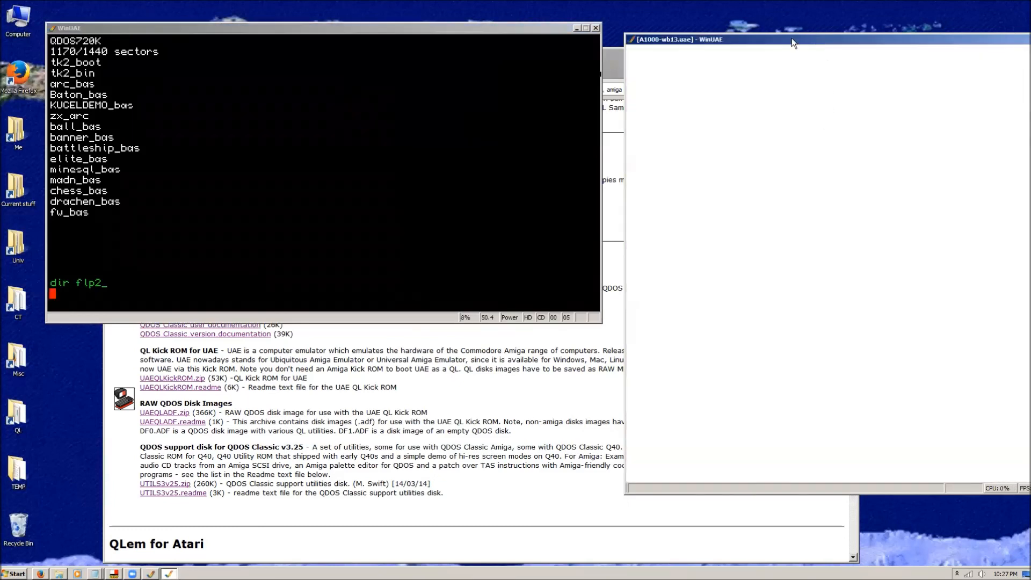
drag(792, 38, 649, 44)
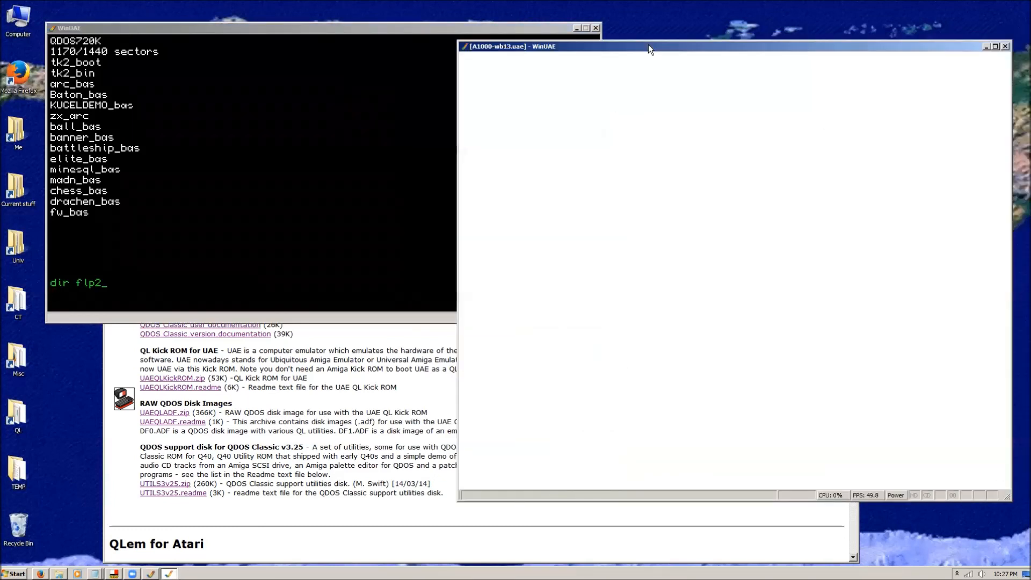